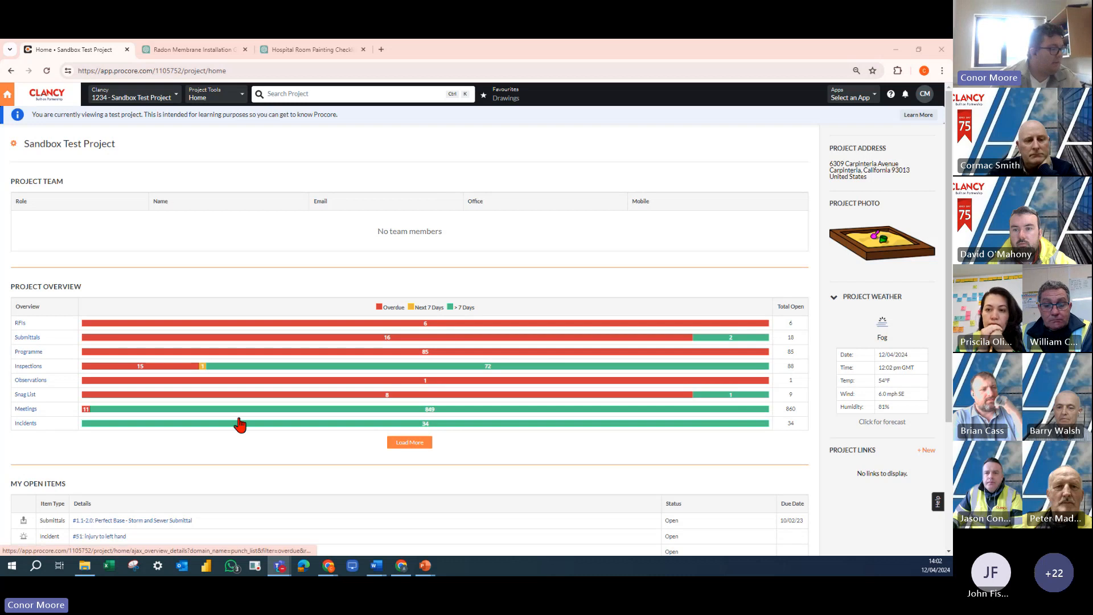
- Switch to File Explorer and open the 10 Procore folder under Dropbox (Clancy), Common, 22. How To Videos
{"action": "left_click", "coordinate": [84, 565]}
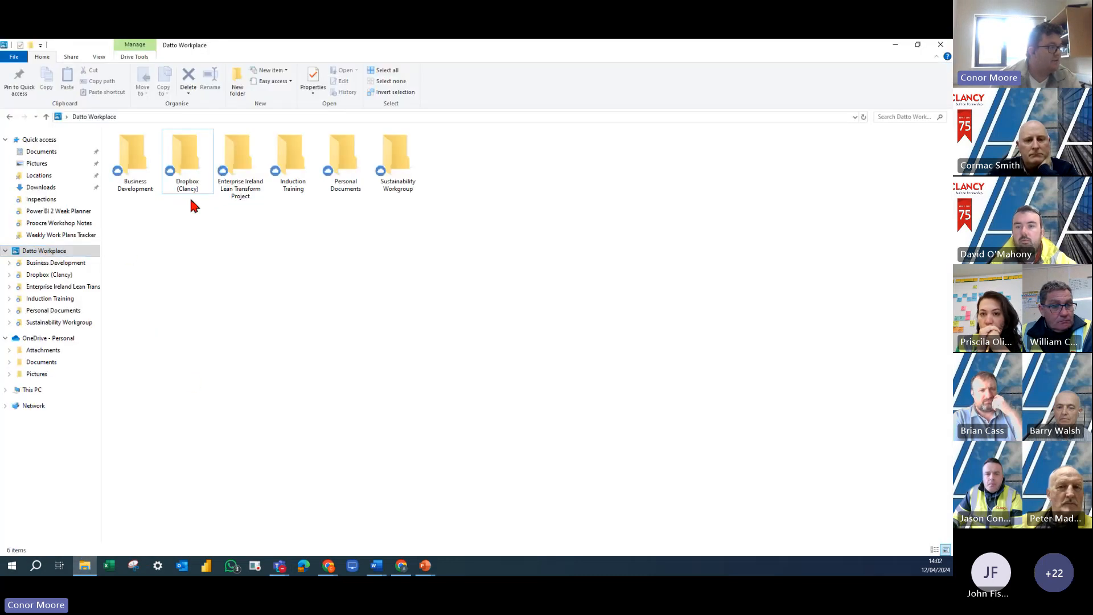
{"action": "double_click", "coordinate": [187, 179]}
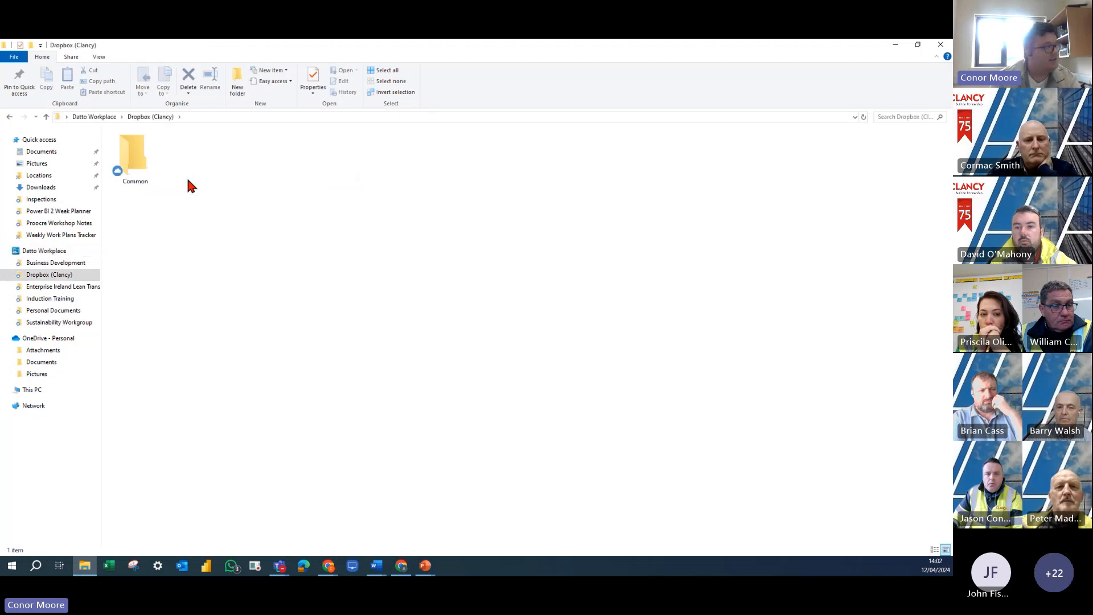
{"action": "double_click", "coordinate": [141, 165]}
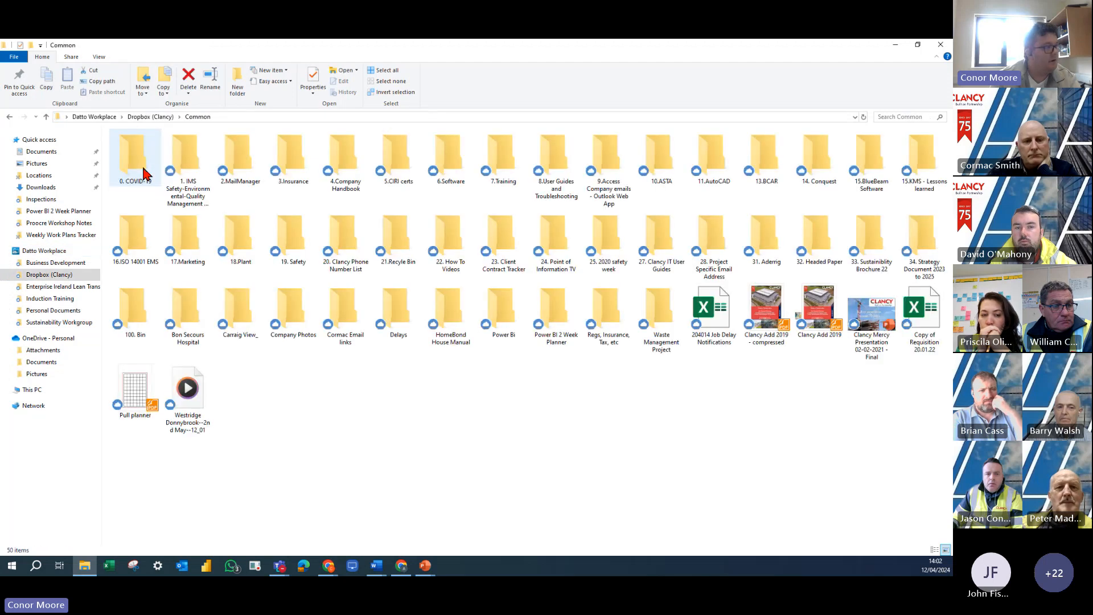
{"action": "double_click", "coordinate": [455, 251]}
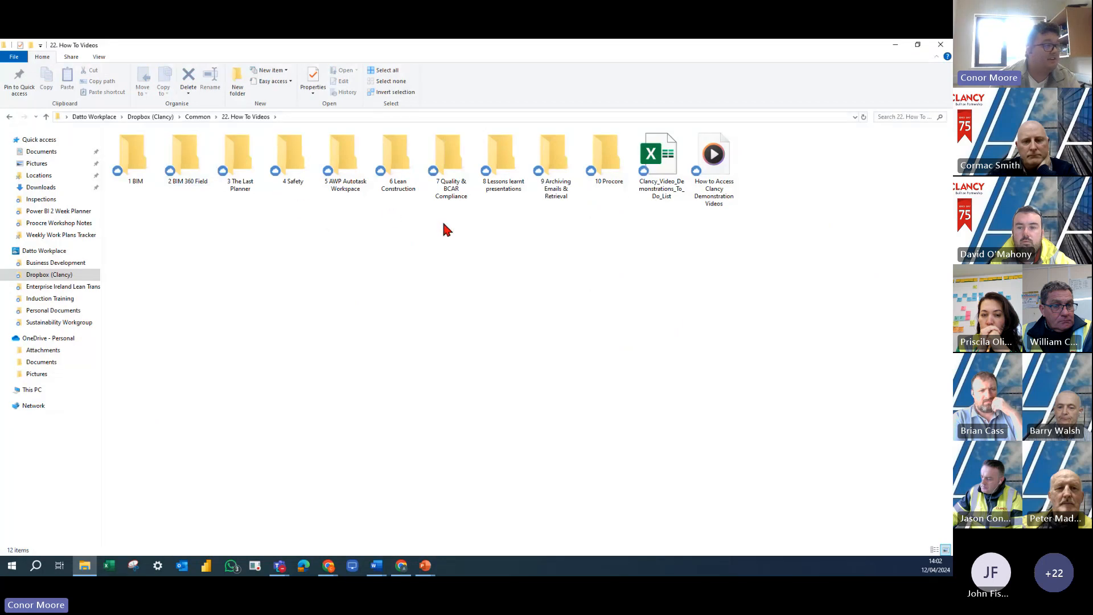
{"action": "double_click", "coordinate": [610, 168]}
{"action": "left_click_drag", "start_coordinate": [523, 209], "coordinate": [926, 317]}
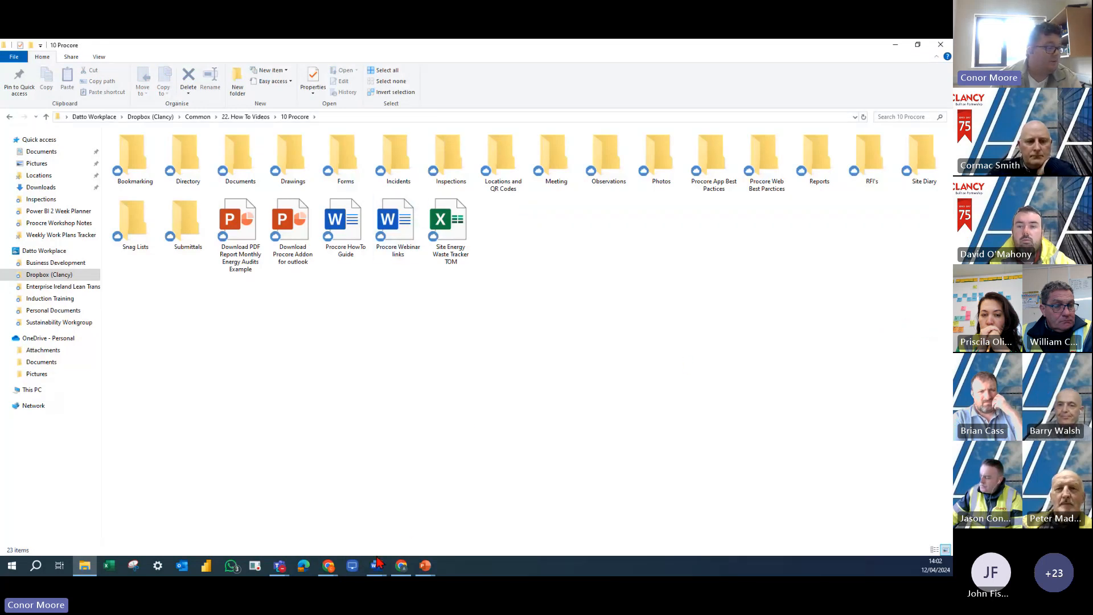
- Switch to Word to view the Procore Webinar links document, and minimise it again
{"action": "mouse_move", "coordinate": [377, 563]}
{"action": "left_click", "coordinate": [449, 518]}
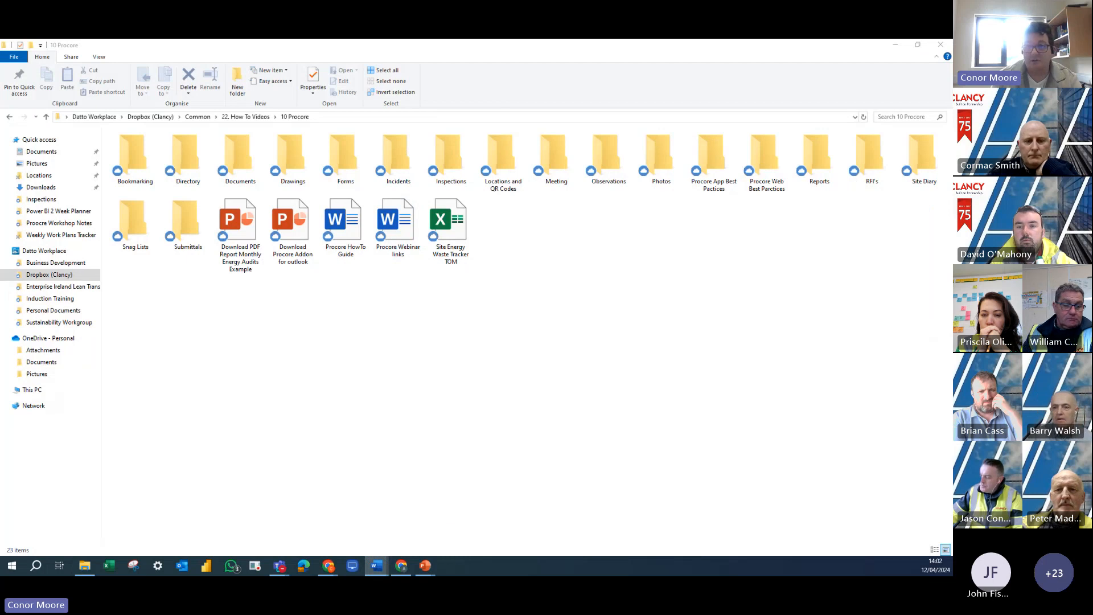
{"action": "left_click_drag", "start_coordinate": [951, 381], "coordinate": [564, 41]}
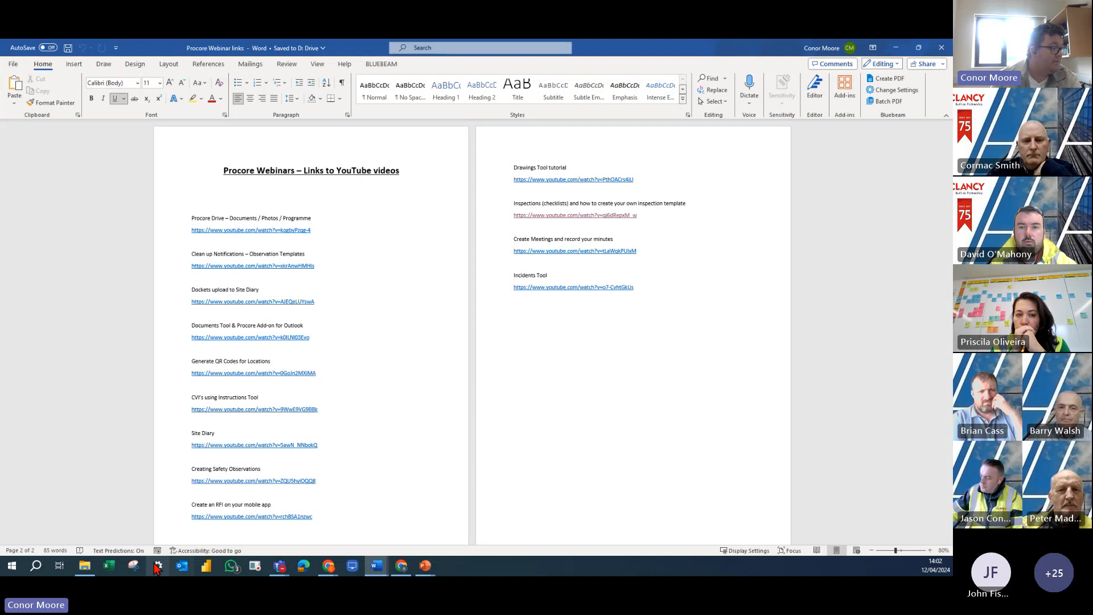
{"action": "left_click", "coordinate": [895, 48]}
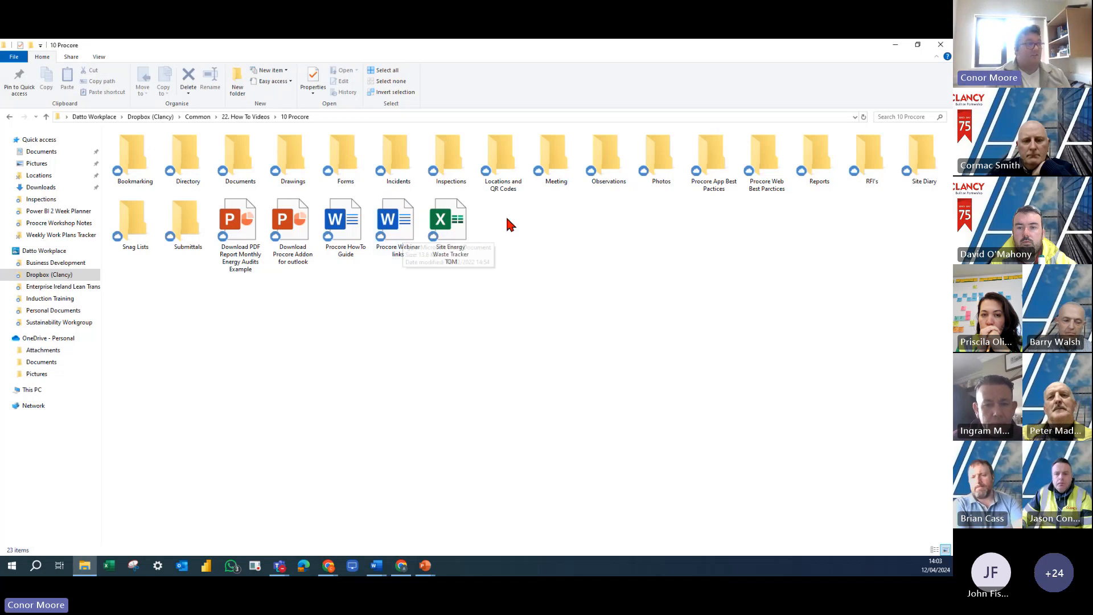
- Open the Create an Inspection Template presentation from the Inspections folder, look through its first five slides, and close it
{"action": "double_click", "coordinate": [449, 170]}
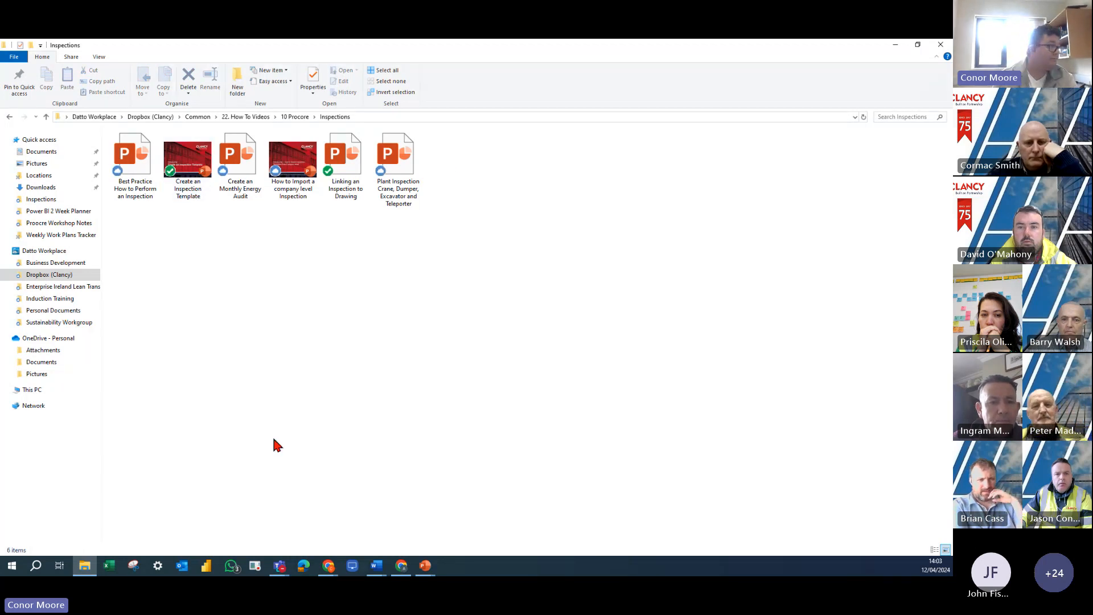
{"action": "double_click", "coordinate": [188, 171]}
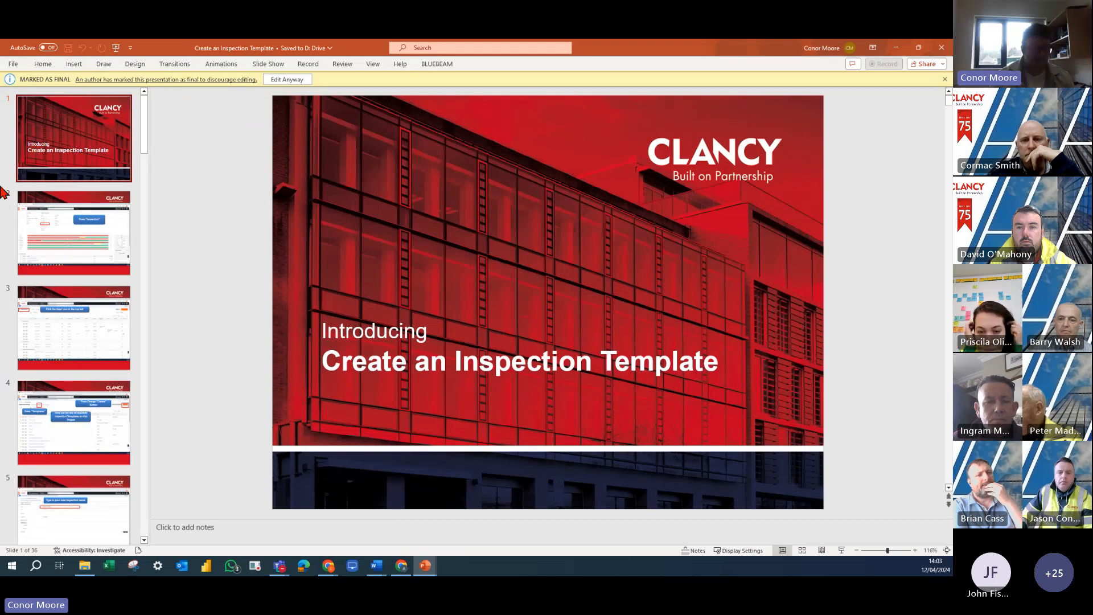
{"action": "key", "text": "Down"}
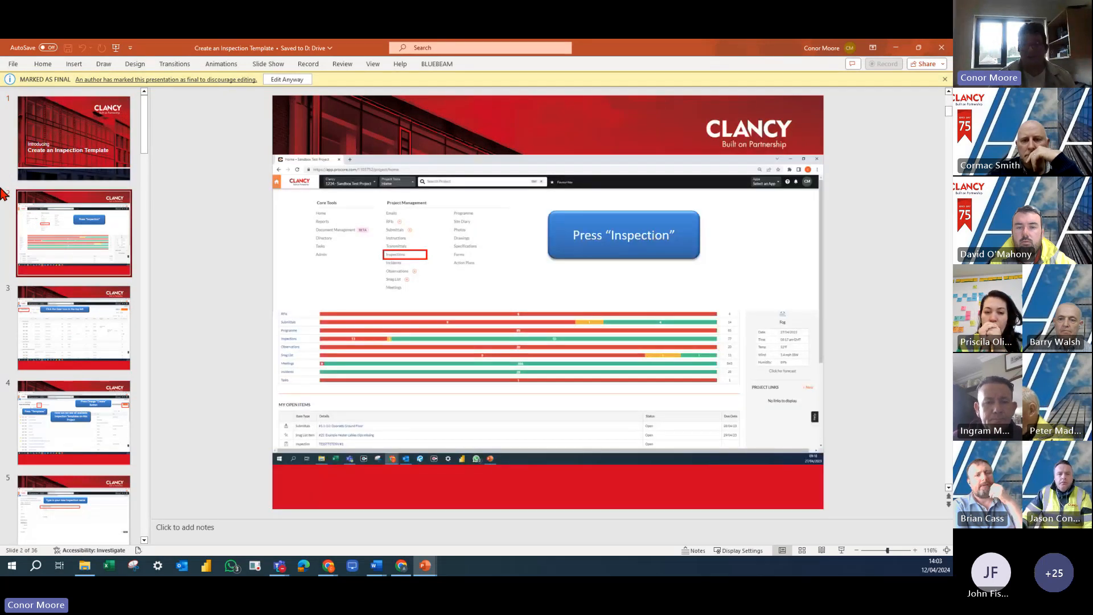
{"action": "key", "text": "Down"}
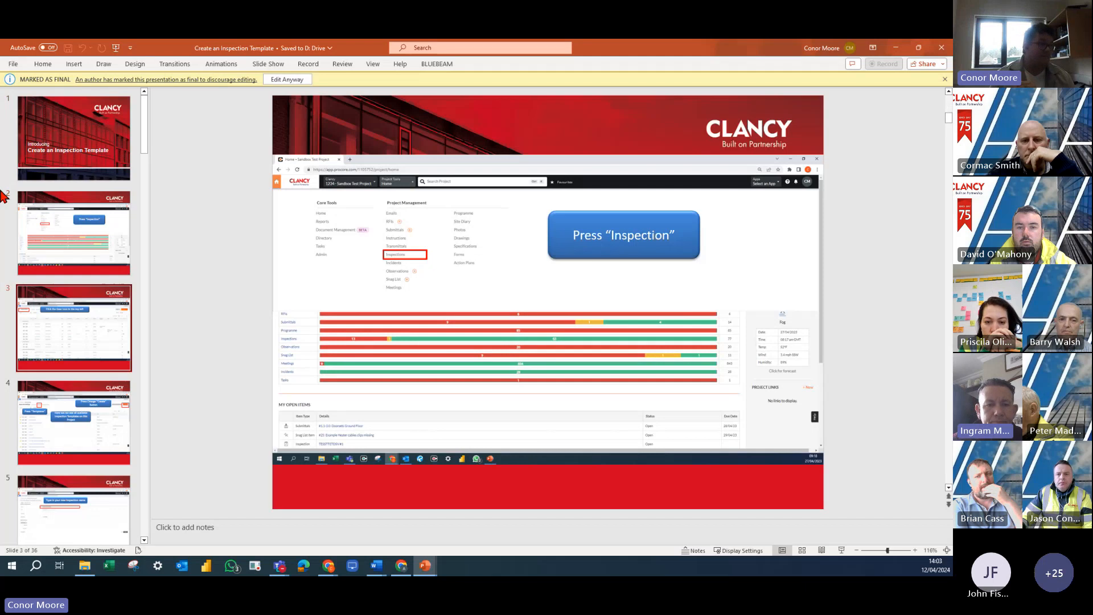
{"action": "key", "text": "Down"}
{"action": "key", "text": "Down"}
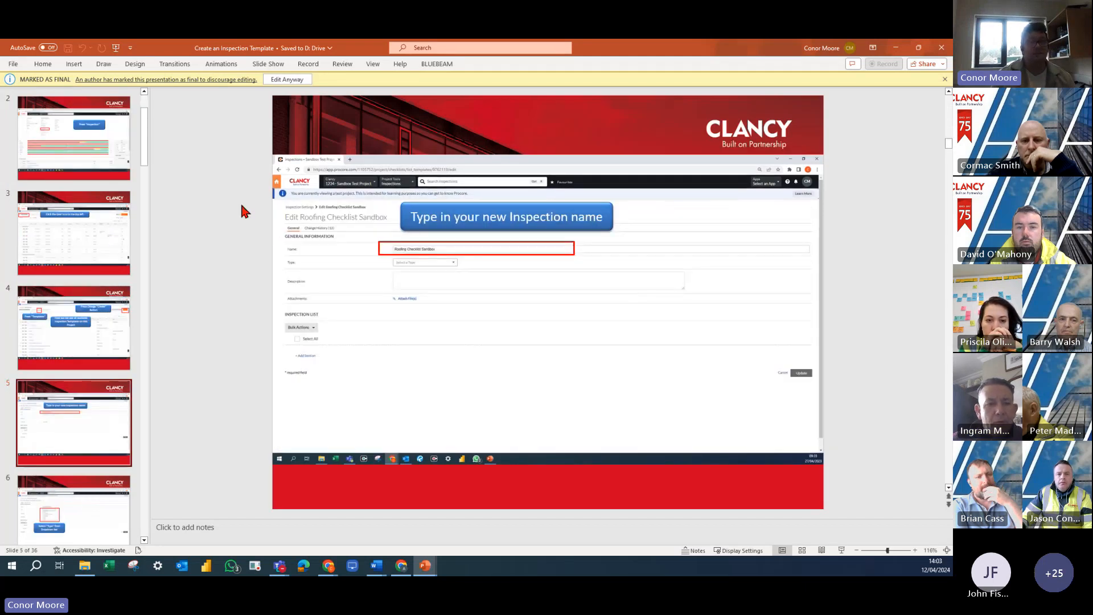
{"action": "left_click", "coordinate": [940, 47]}
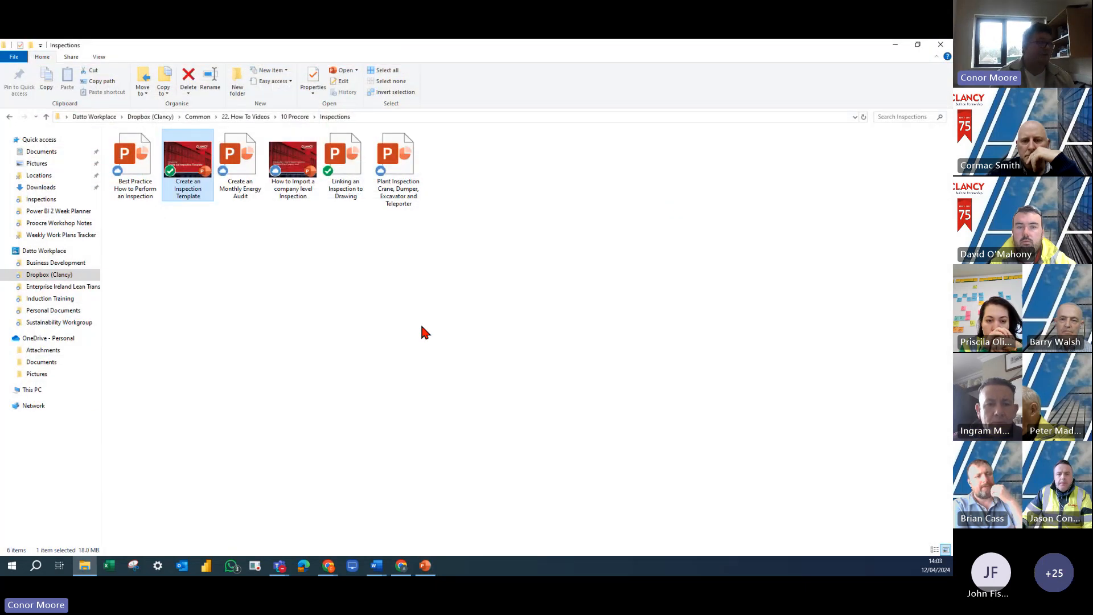
- Return to the 10 Procore folder to view its contents, and minimise the File Explorer window
{"action": "left_click", "coordinate": [295, 116]}
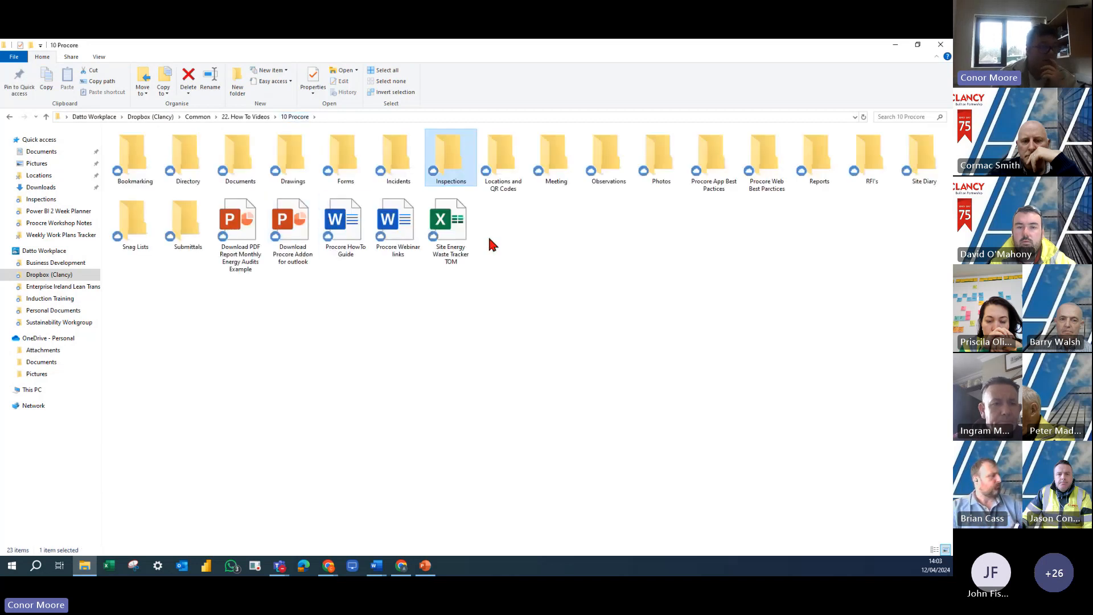
{"action": "left_click_drag", "start_coordinate": [497, 212], "coordinate": [895, 334]}
{"action": "left_click_drag", "start_coordinate": [502, 219], "coordinate": [817, 308]}
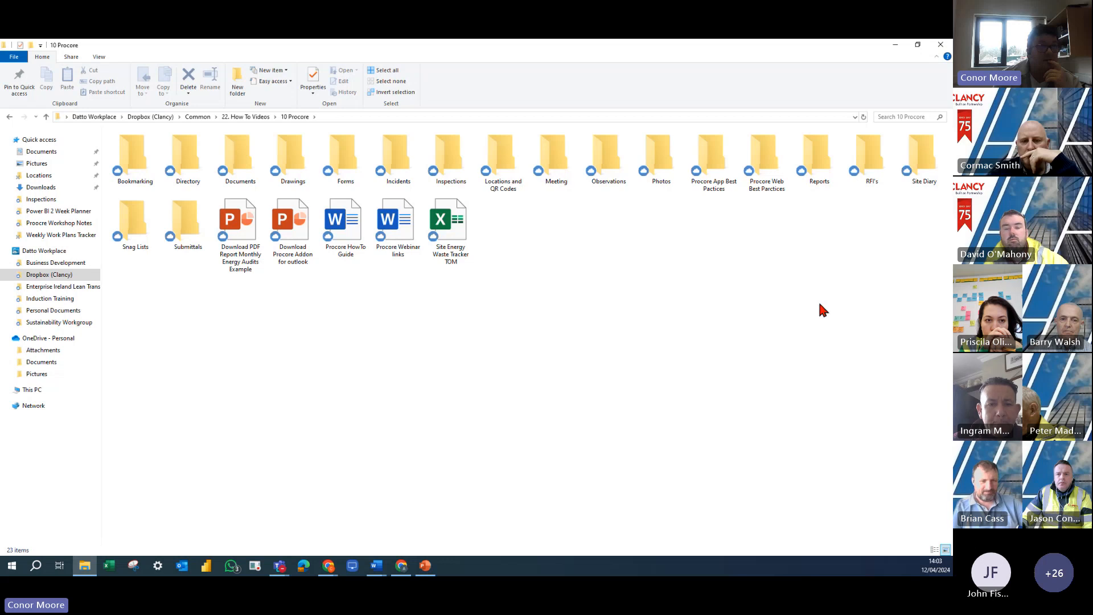
{"action": "left_click", "coordinate": [896, 45]}
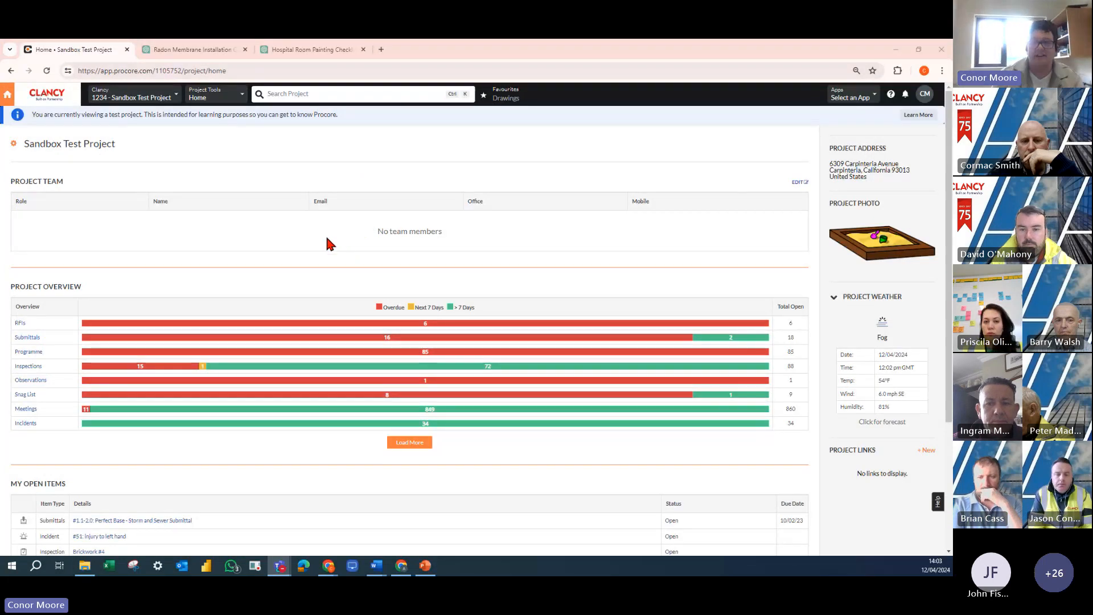
- Open the project's Inspections tool and go to its settings with the list of inspection templates
{"action": "left_click", "coordinate": [227, 101]}
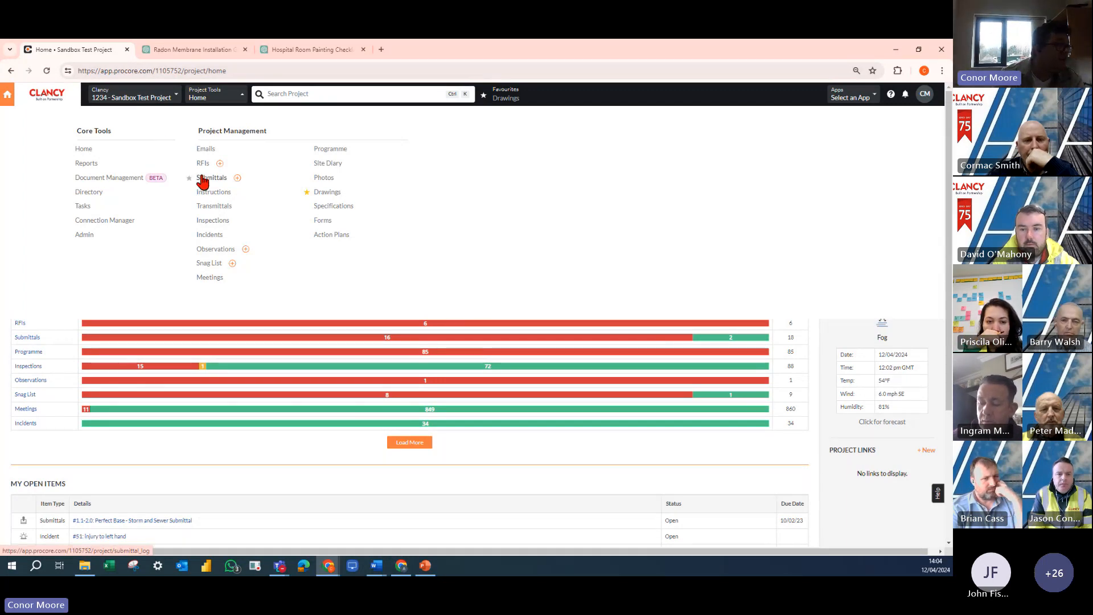
{"action": "left_click", "coordinate": [211, 221]}
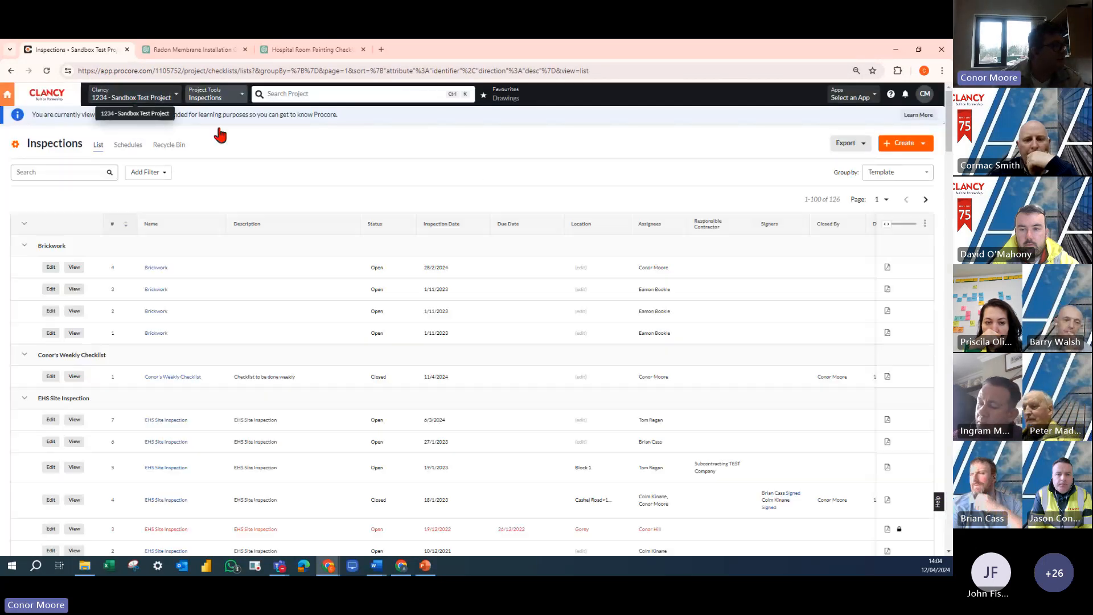
{"action": "left_click", "coordinate": [15, 149]}
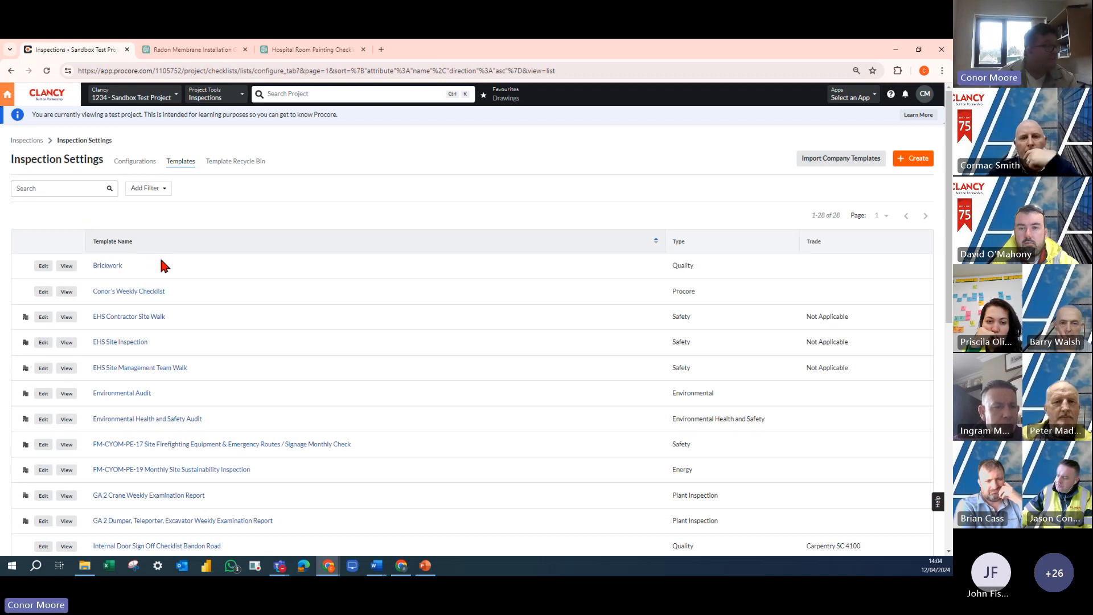
- Examine the template list to see which inspection templates are managed at company level and which belong only to the project
{"action": "left_click_drag", "start_coordinate": [134, 267], "coordinate": [135, 289]}
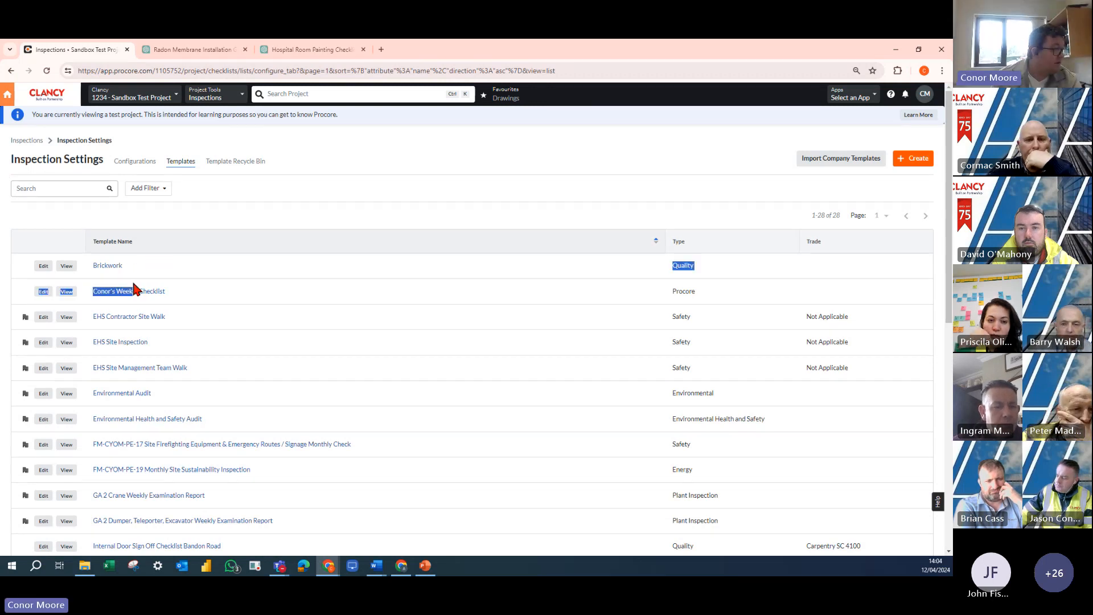
{"action": "left_click", "coordinate": [183, 323]}
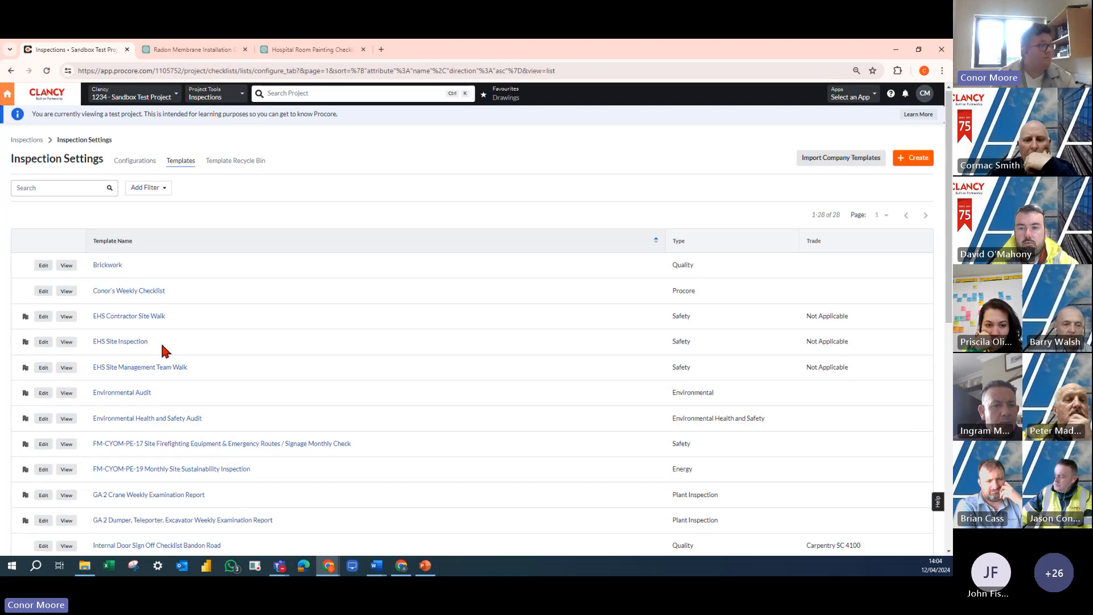
{"action": "mouse_move", "coordinate": [25, 320]}
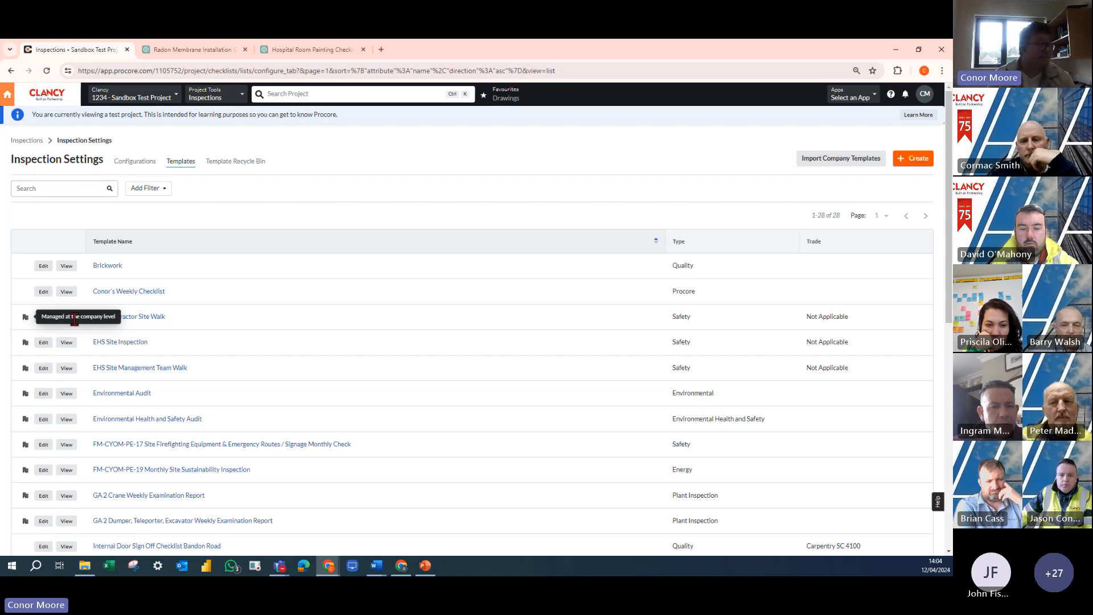
{"action": "left_click_drag", "start_coordinate": [188, 319], "coordinate": [80, 322]}
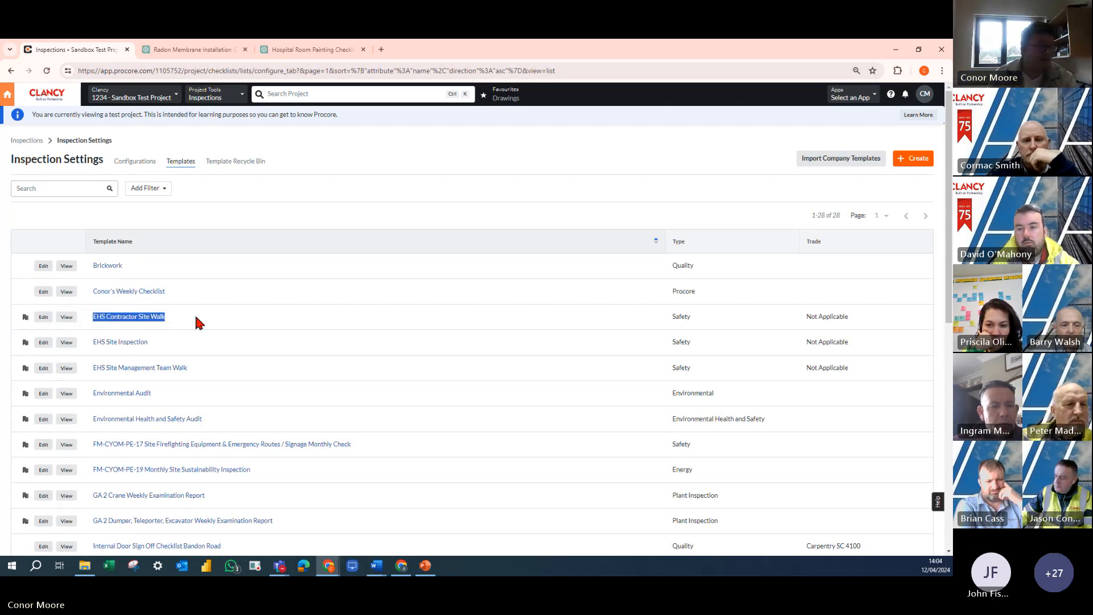
{"action": "scroll", "coordinate": [49, 247], "scroll_direction": "down", "scroll_amount": 3}
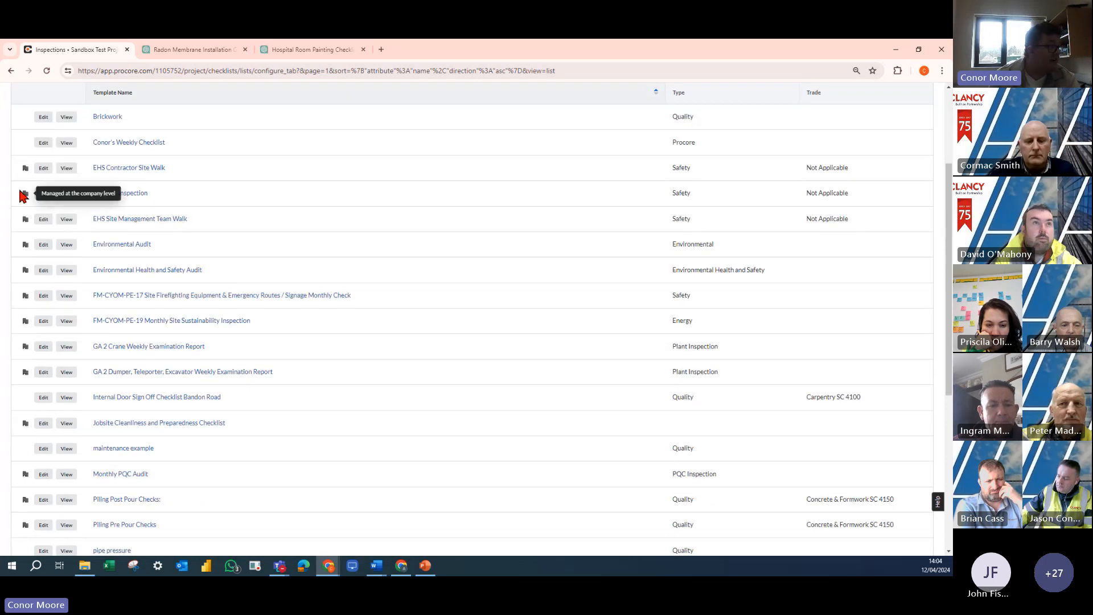
{"action": "left_click_drag", "start_coordinate": [226, 399], "coordinate": [87, 397]}
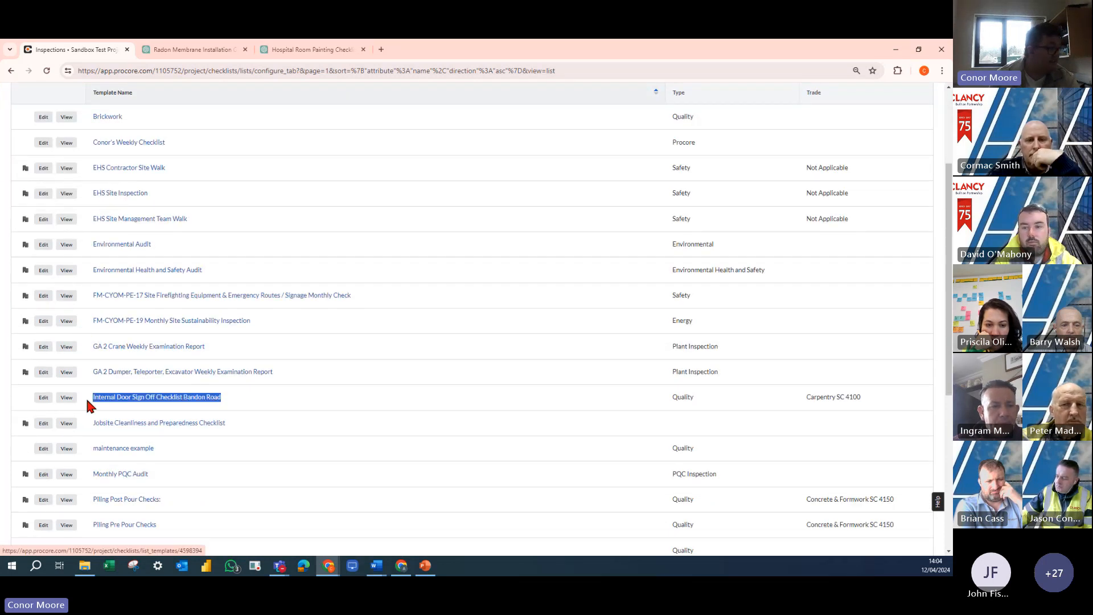
{"action": "left_click_drag", "start_coordinate": [238, 418], "coordinate": [104, 421]}
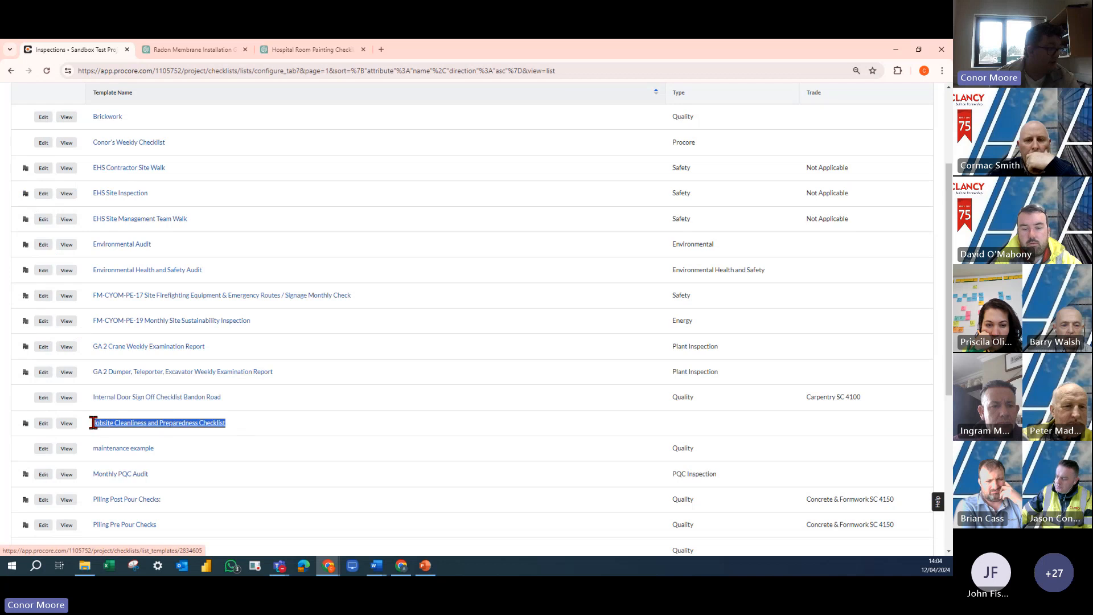
{"action": "left_click", "coordinate": [212, 442]}
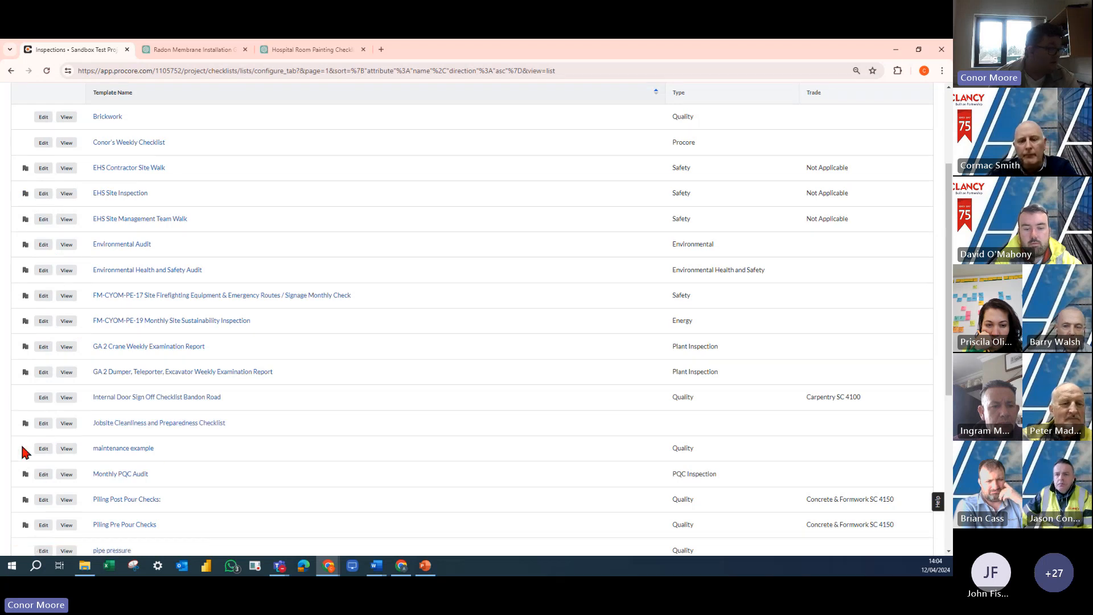
{"action": "left_click_drag", "start_coordinate": [175, 453], "coordinate": [98, 448]}
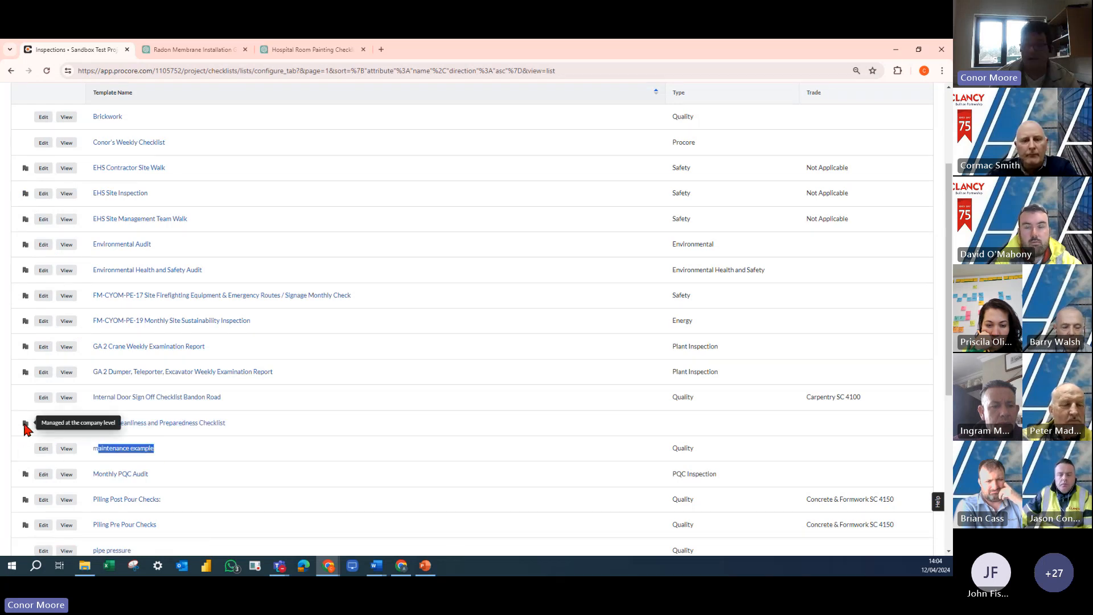
{"action": "scroll", "coordinate": [127, 421], "scroll_direction": "up", "scroll_amount": 3}
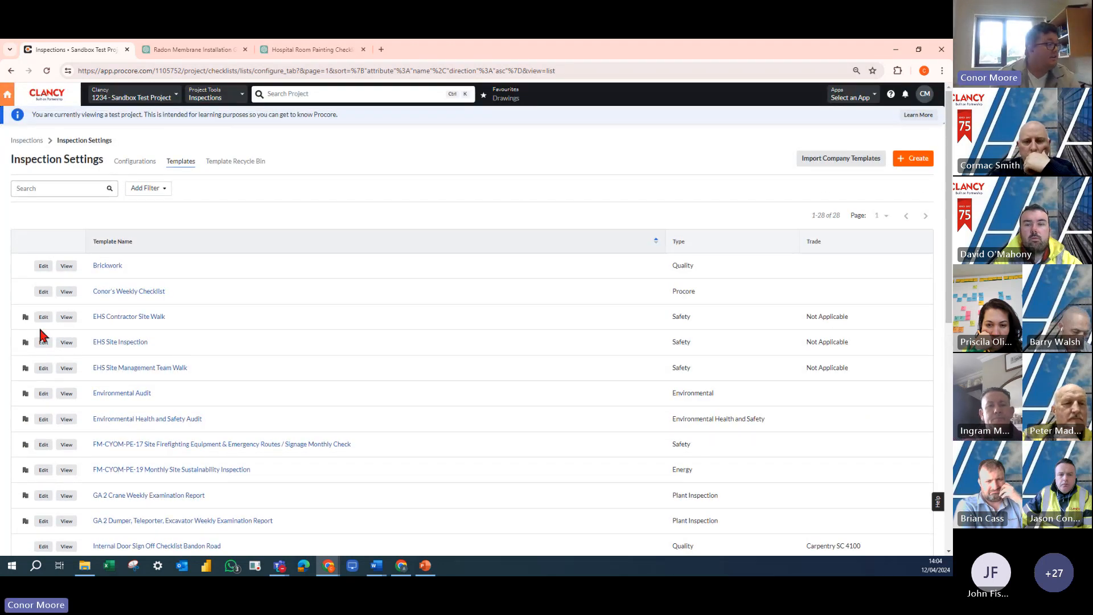
- Import the Primary Steel Install company template into the Sandbox Test Project
{"action": "left_click", "coordinate": [842, 165]}
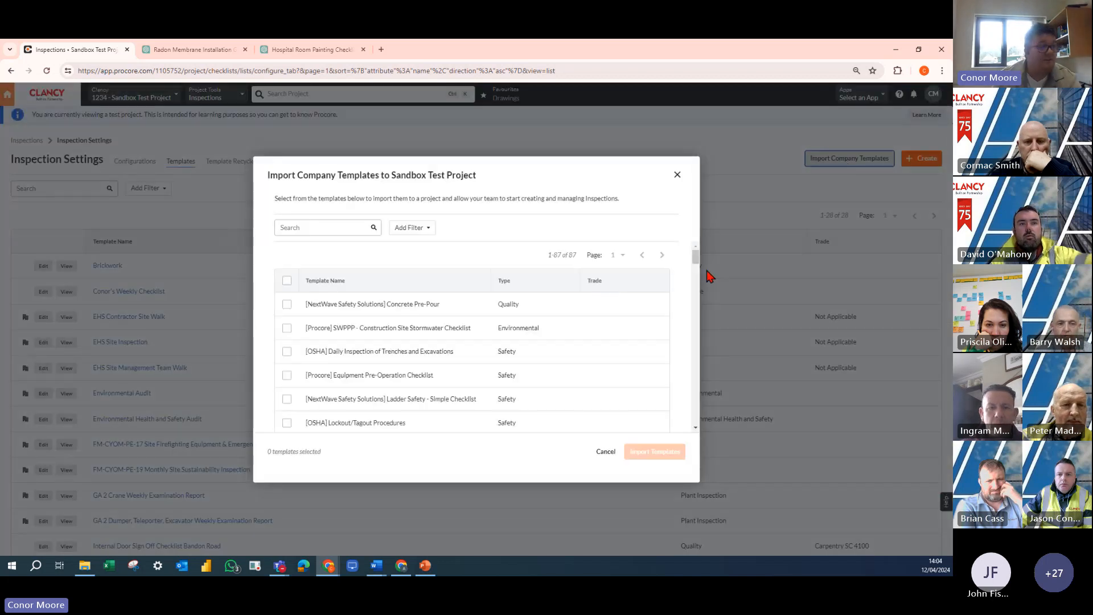
{"action": "left_click_drag", "start_coordinate": [695, 261], "coordinate": [688, 316]}
{"action": "scroll", "coordinate": [432, 333], "scroll_direction": "down", "scroll_amount": 6}
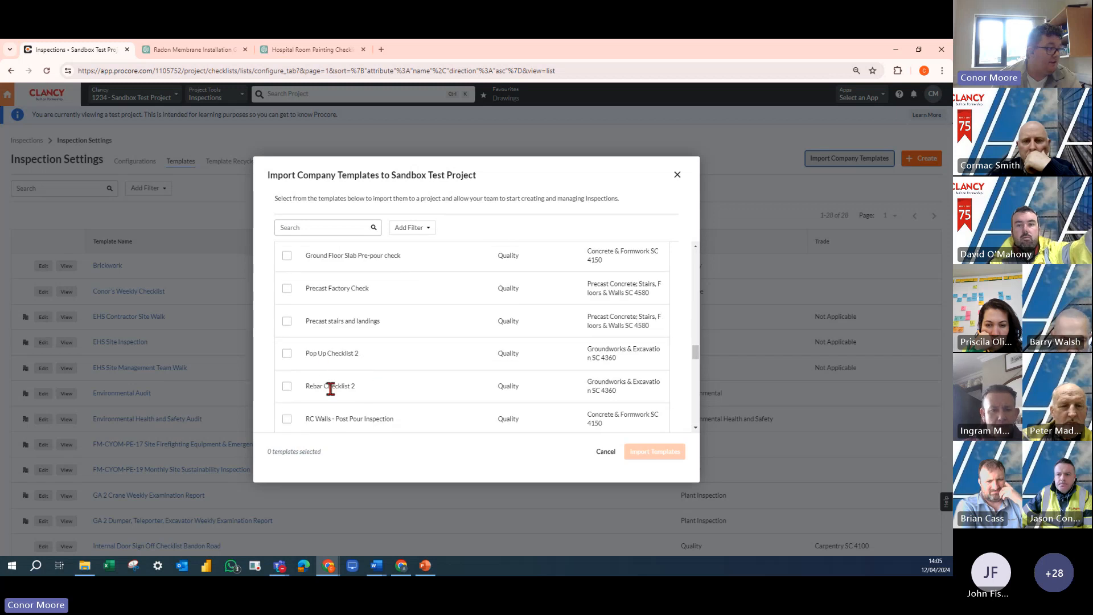
{"action": "scroll", "coordinate": [342, 374], "scroll_direction": "down", "scroll_amount": 2}
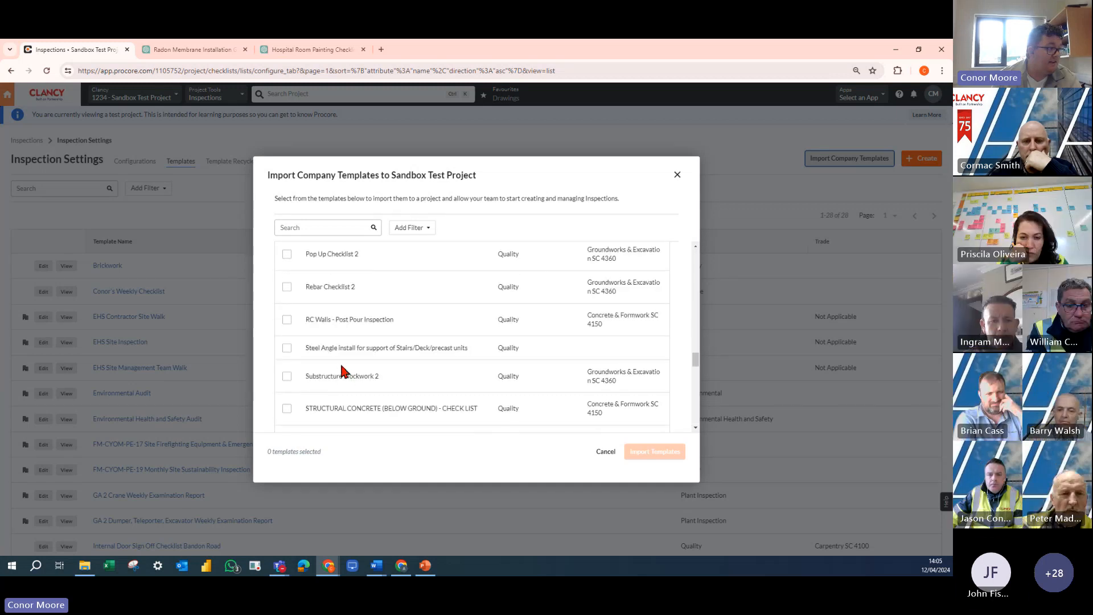
{"action": "scroll", "coordinate": [343, 381], "scroll_direction": "down", "scroll_amount": 5}
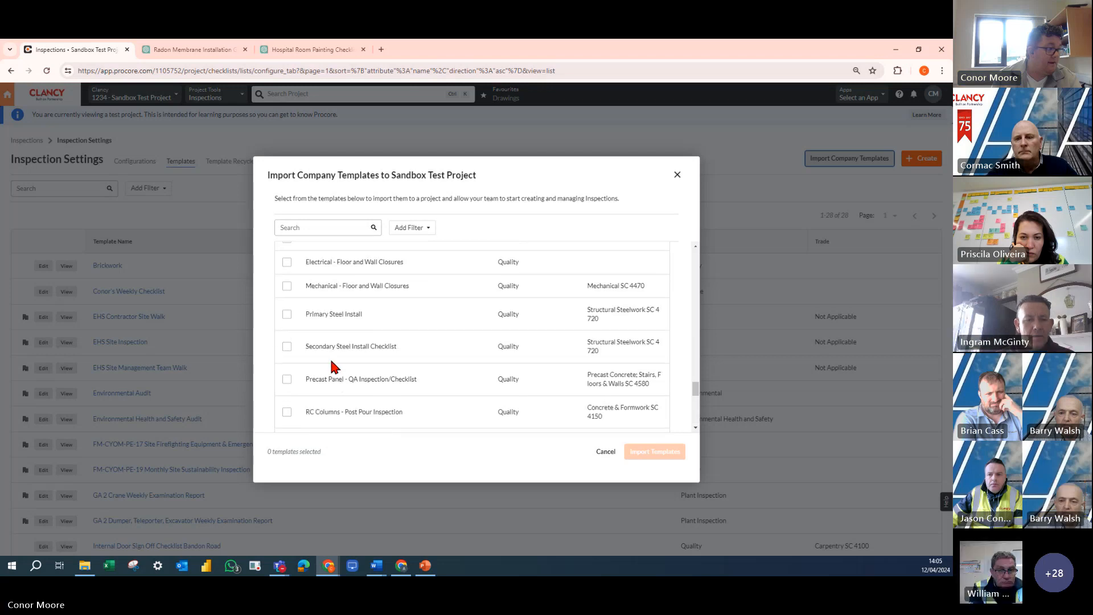
{"action": "left_click", "coordinate": [288, 317]}
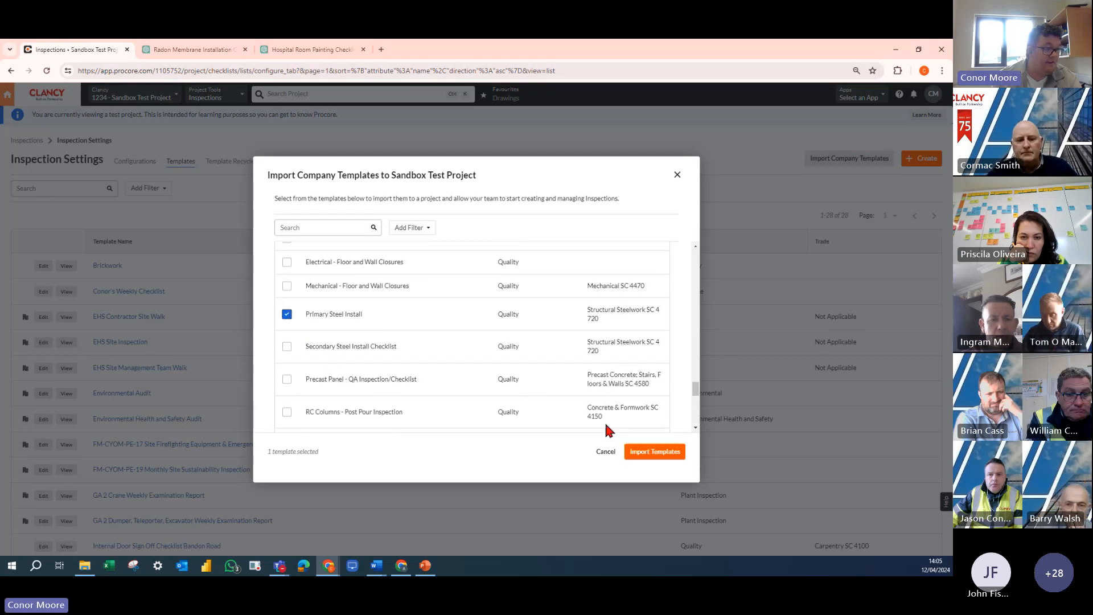
{"action": "left_click", "coordinate": [661, 459]}
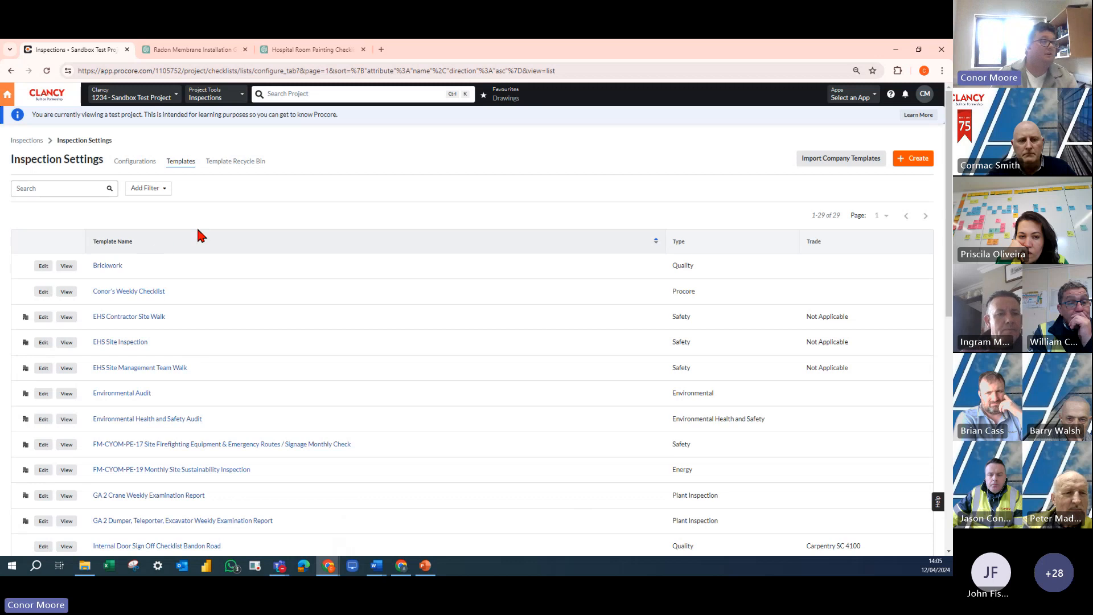
- Start a new inspection template in the project and name it Membrane
{"action": "left_click", "coordinate": [922, 163]}
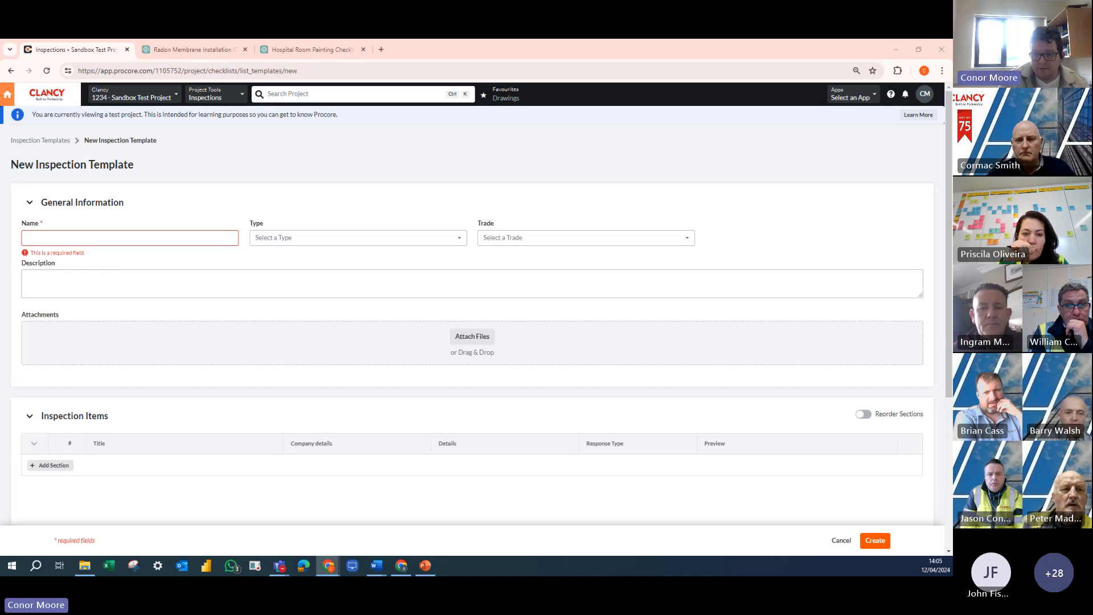
{"action": "key", "text": "alt+Tab"}
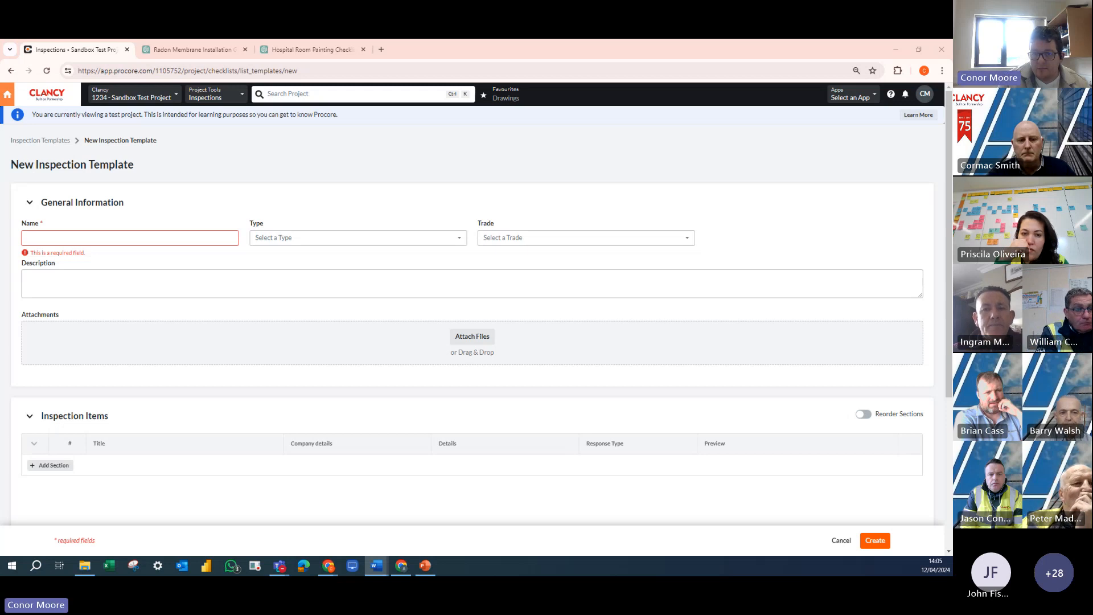
{"action": "left_click", "coordinate": [90, 239]}
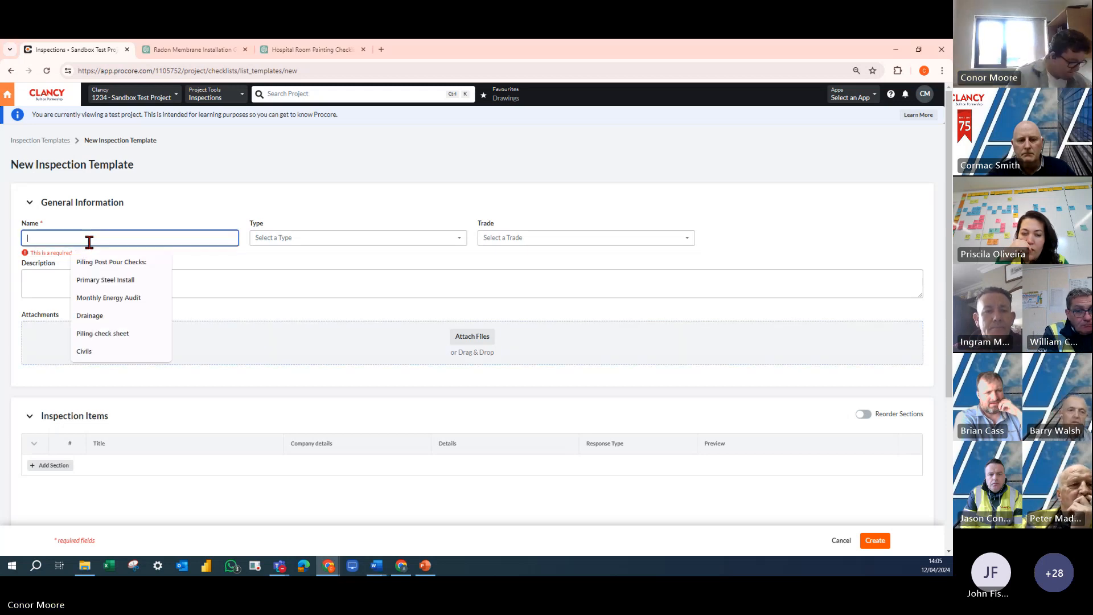
{"action": "type", "text": "Me"}
{"action": "type", "text": "mb"}
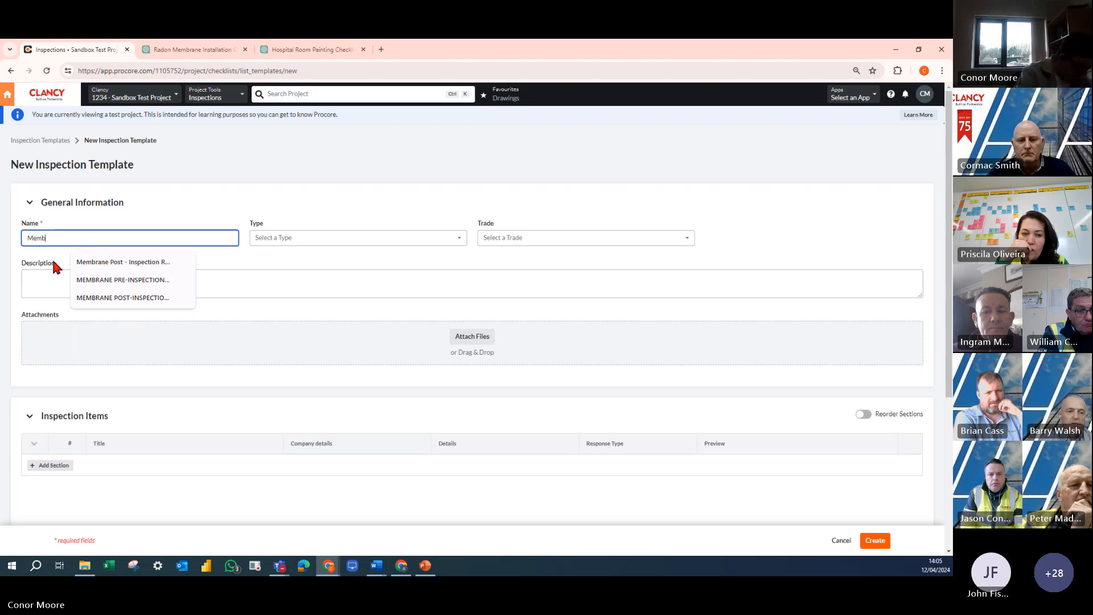
{"action": "type", "text": "rane"}
{"action": "left_click", "coordinate": [44, 282]}
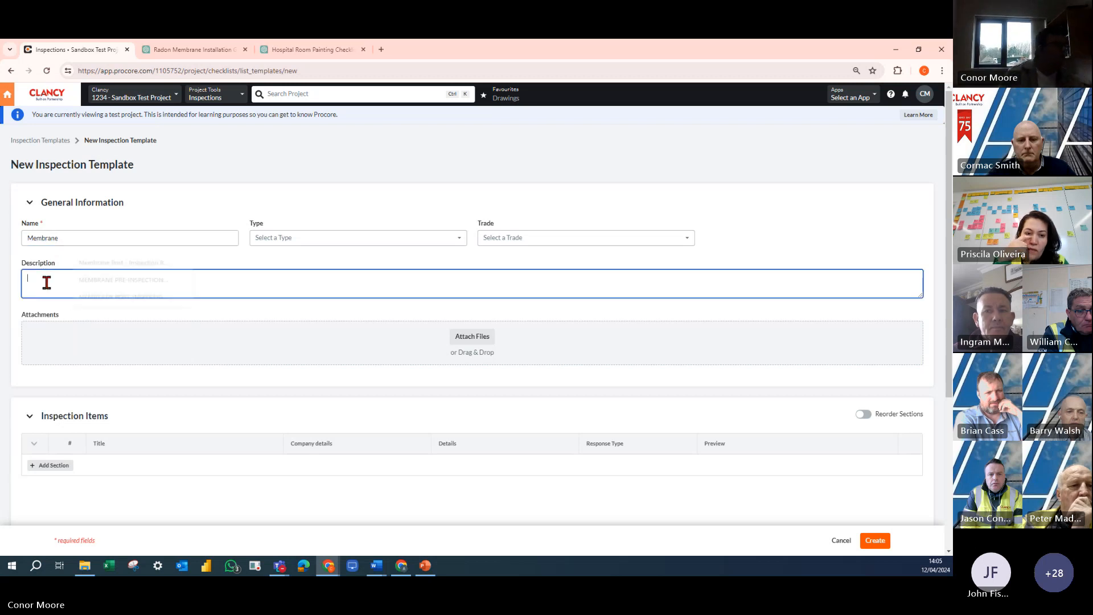
- Set the template's type to Quality and view the available trades without choosing one
{"action": "left_click", "coordinate": [329, 239]}
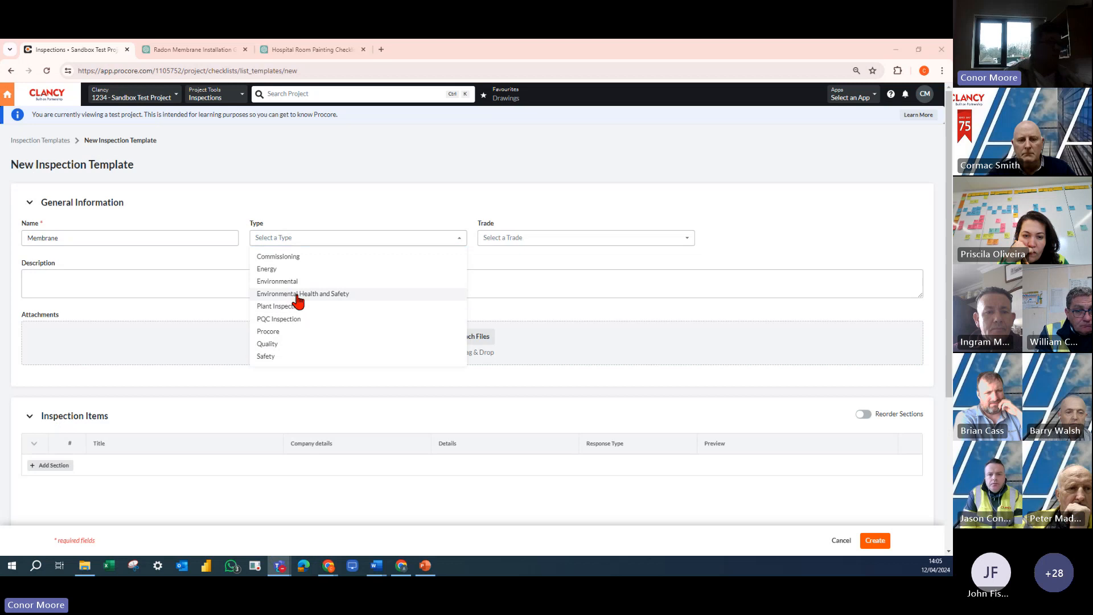
{"action": "left_click", "coordinate": [320, 201]}
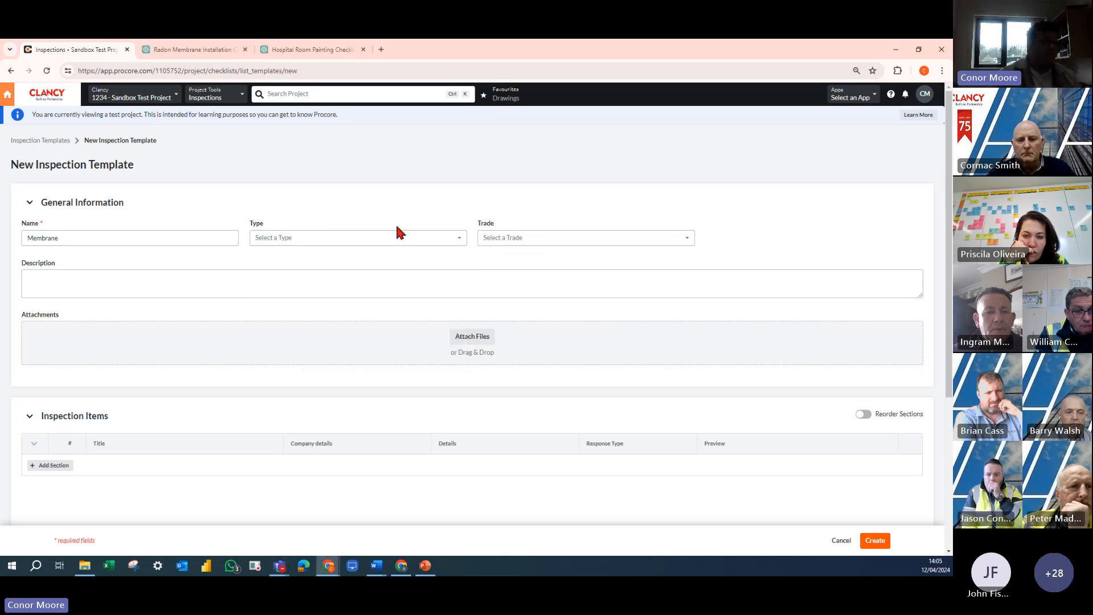
{"action": "left_click", "coordinate": [367, 238]}
{"action": "left_click", "coordinate": [285, 343]}
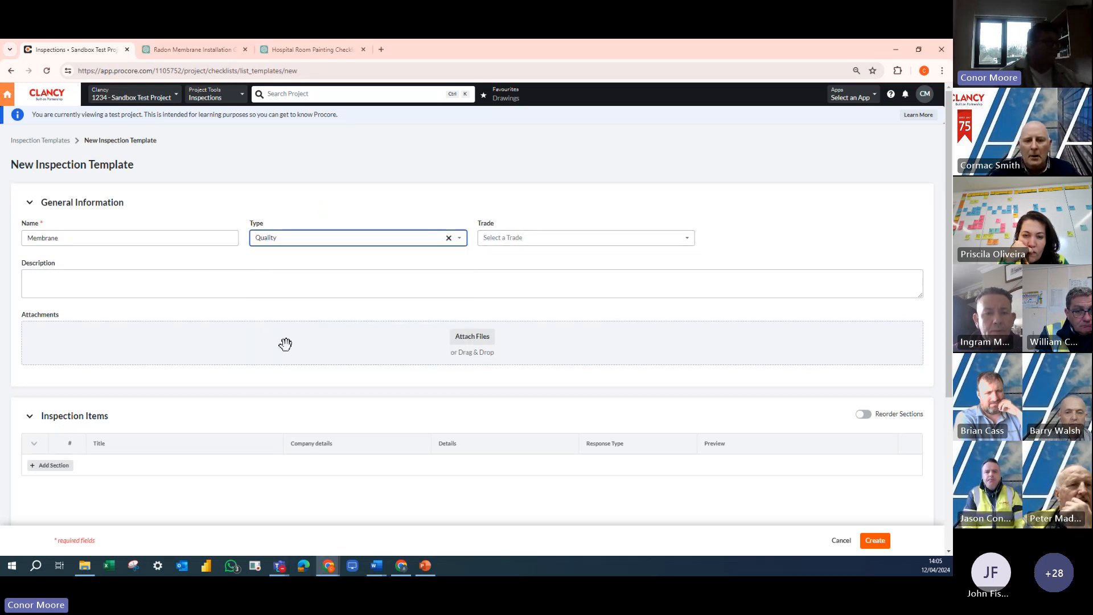
{"action": "left_click", "coordinate": [529, 238]}
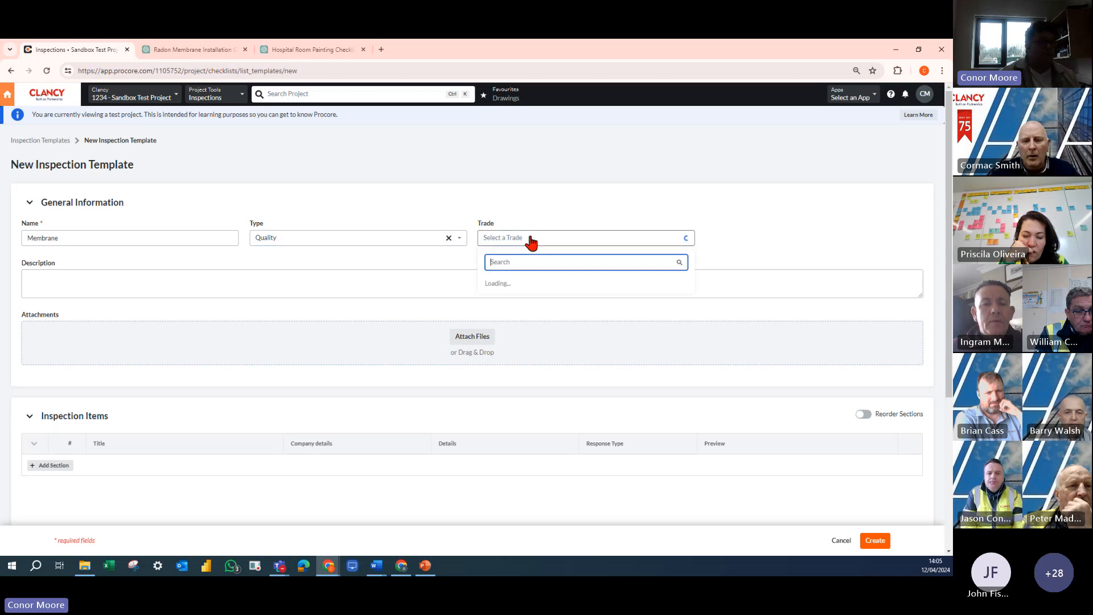
{"action": "left_click", "coordinate": [449, 268]}
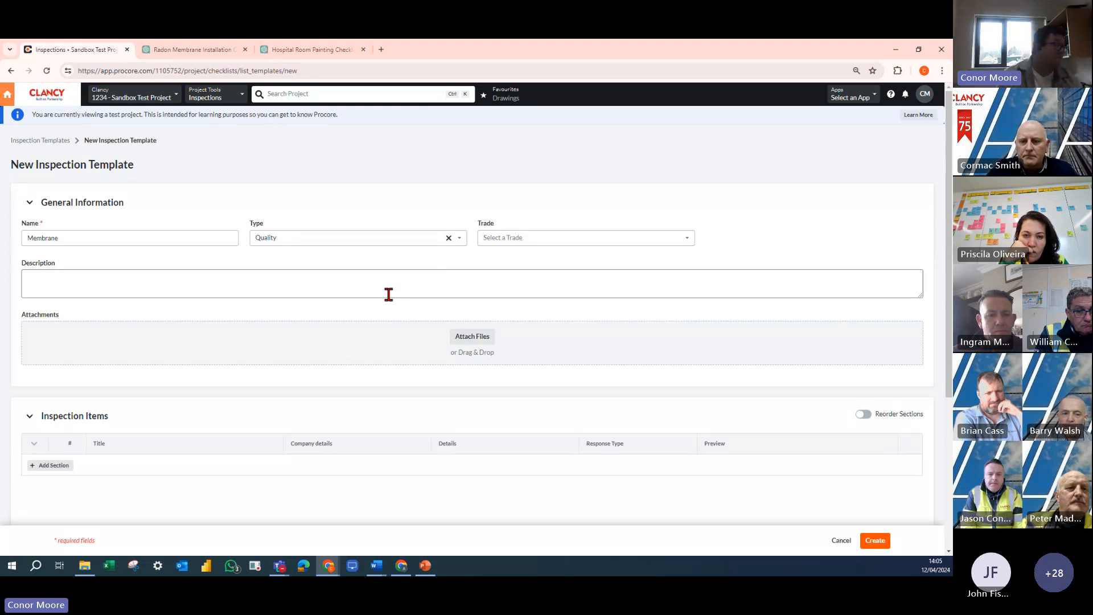
- Enter the description "Membrane checklist" and view the sources for file attachments without attaching anything
{"action": "left_click", "coordinate": [292, 282]}
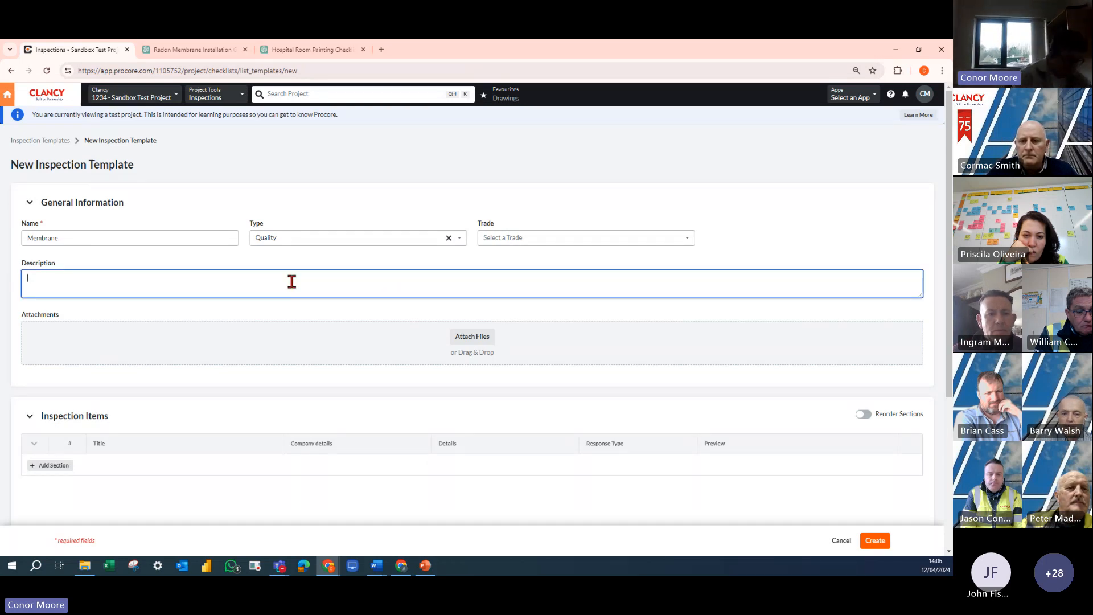
{"action": "type", "text": "Membrane che"}
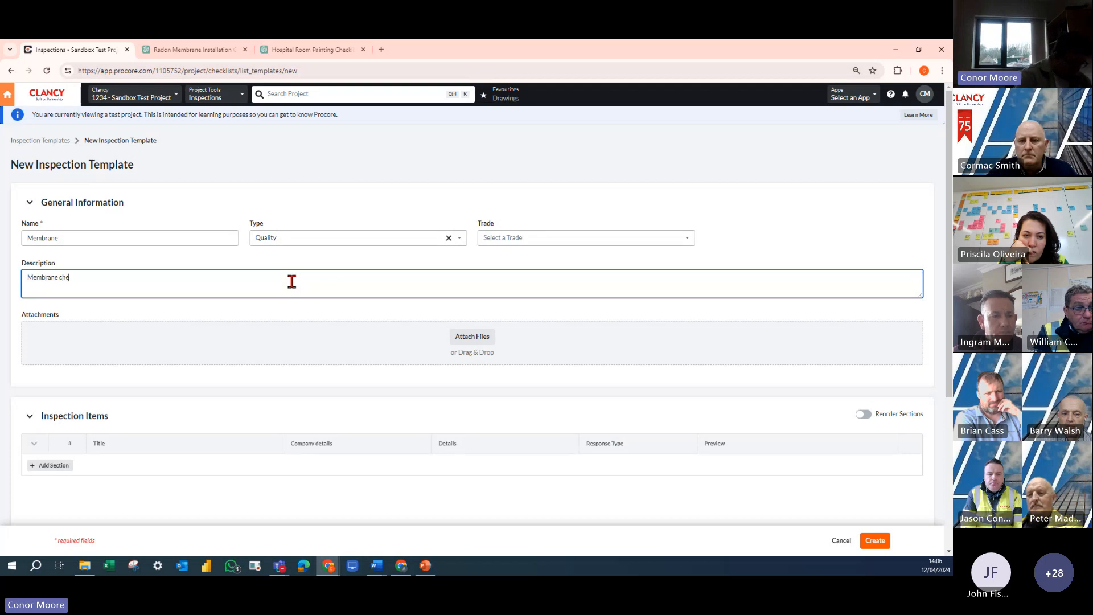
{"action": "type", "text": "cklist"}
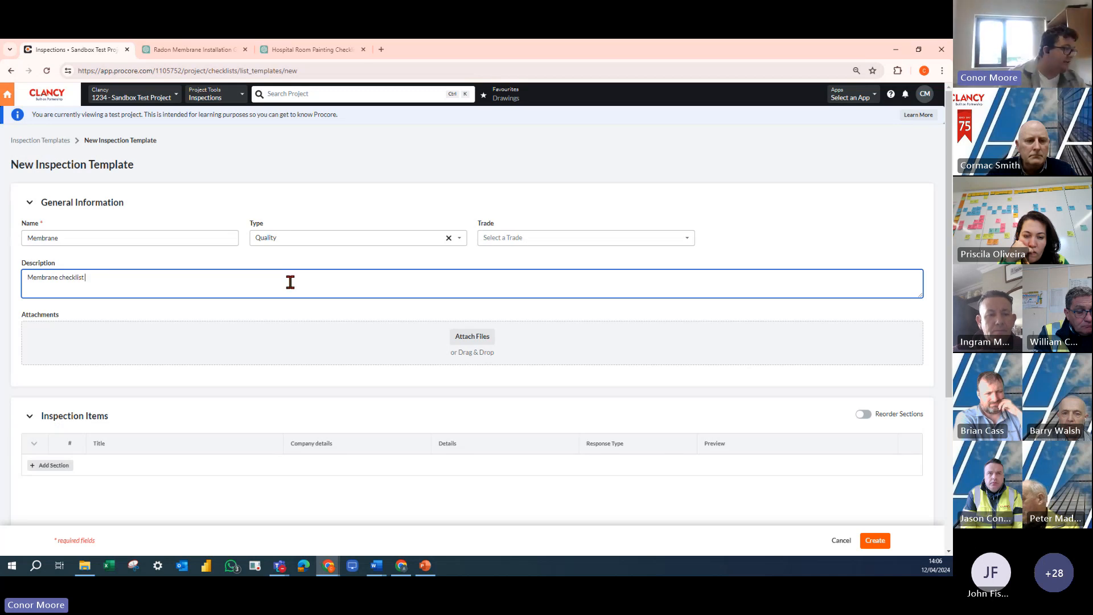
{"action": "left_click", "coordinate": [465, 337]}
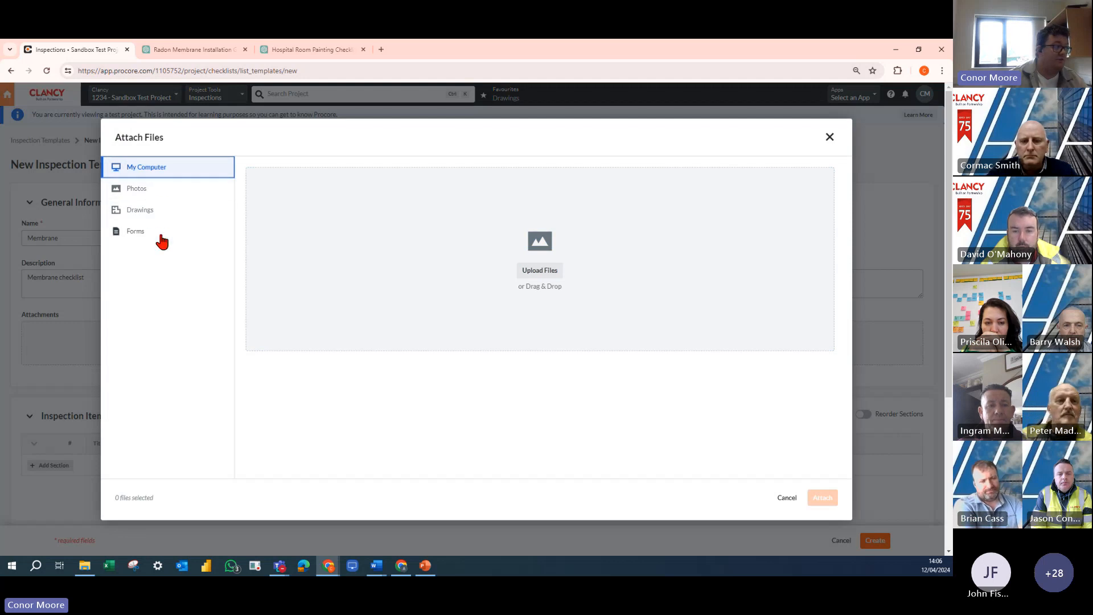
{"action": "left_click", "coordinate": [787, 499]}
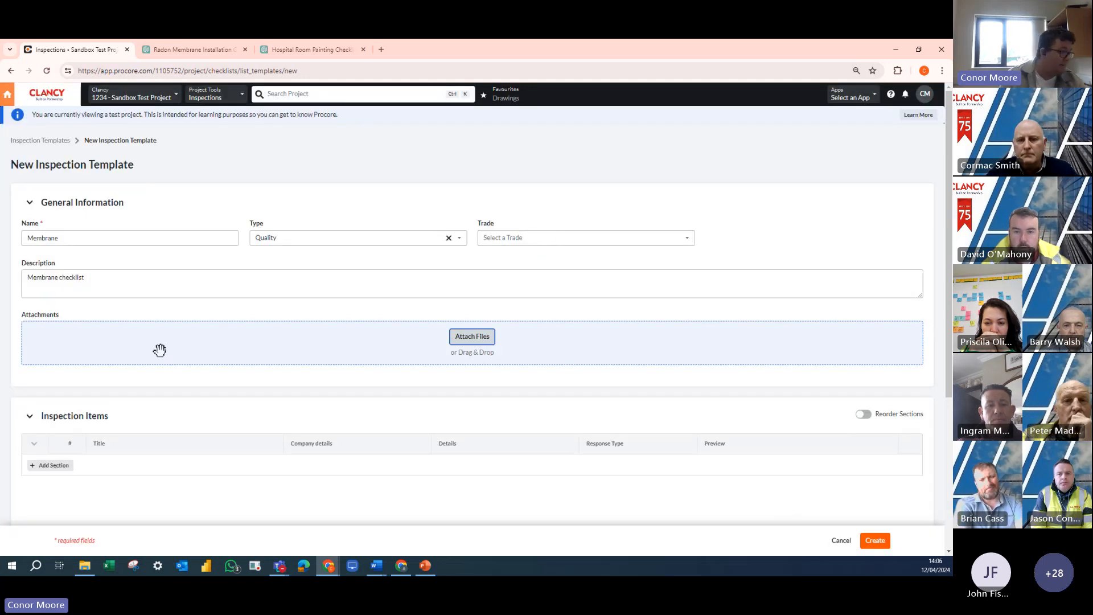
- Add a section titled Membrane to the inspection items, correcting the spelling of its title
{"action": "scroll", "coordinate": [112, 445], "scroll_direction": "down", "scroll_amount": 3}
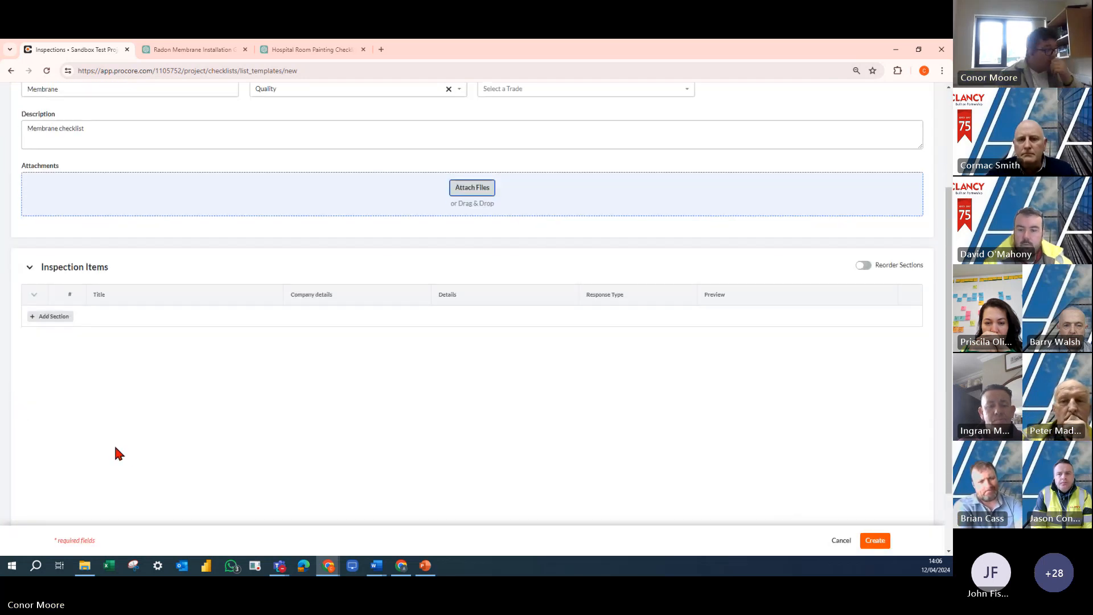
{"action": "left_click", "coordinate": [47, 316]}
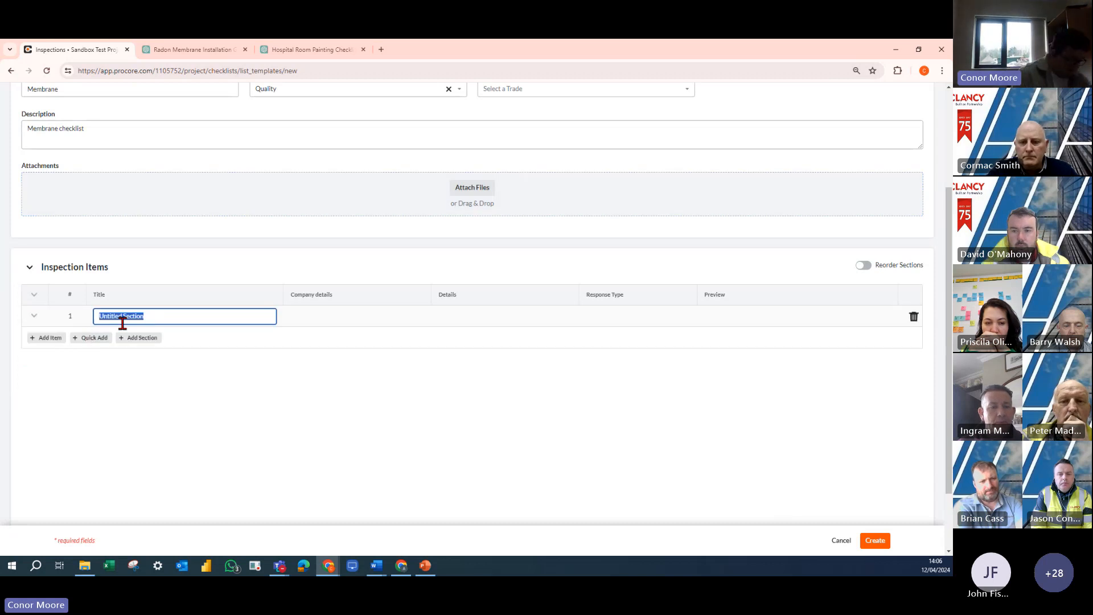
{"action": "type", "text": "Membrane"}
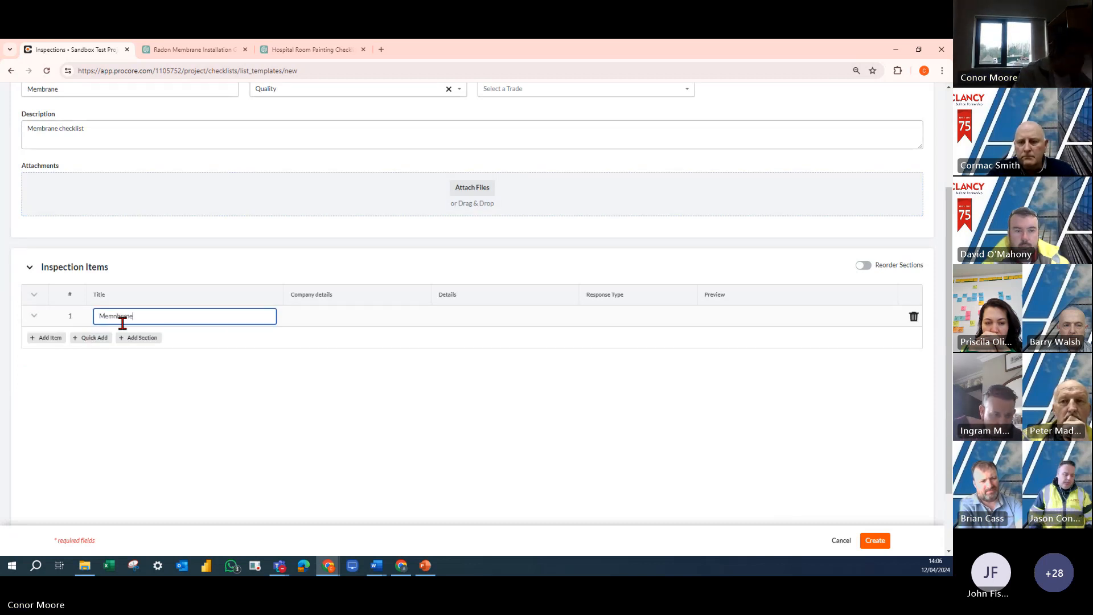
{"action": "right_click", "coordinate": [108, 316]}
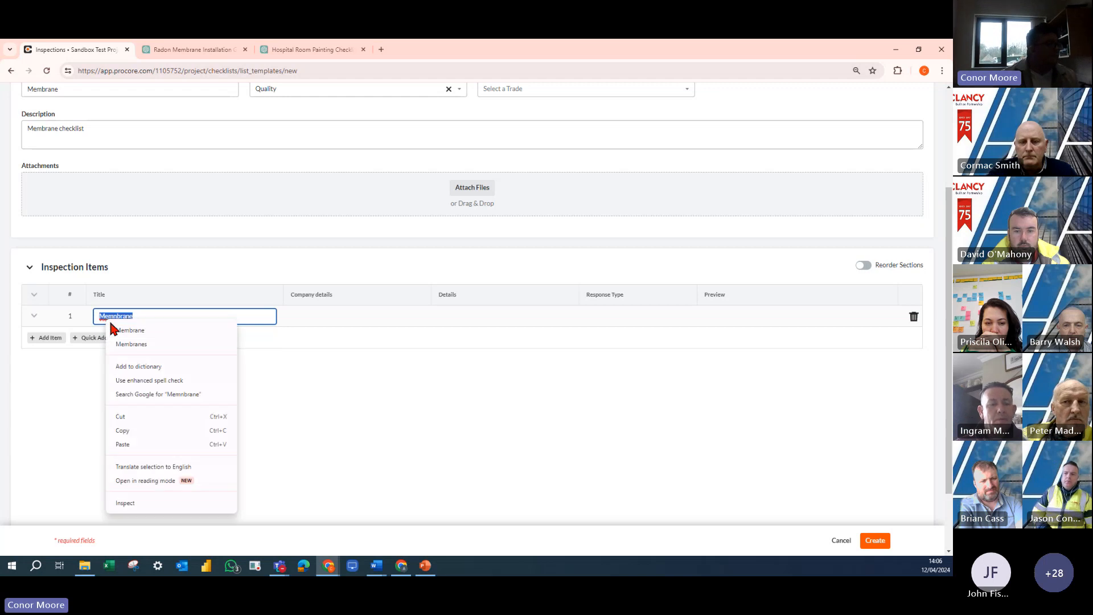
{"action": "left_click", "coordinate": [121, 327]}
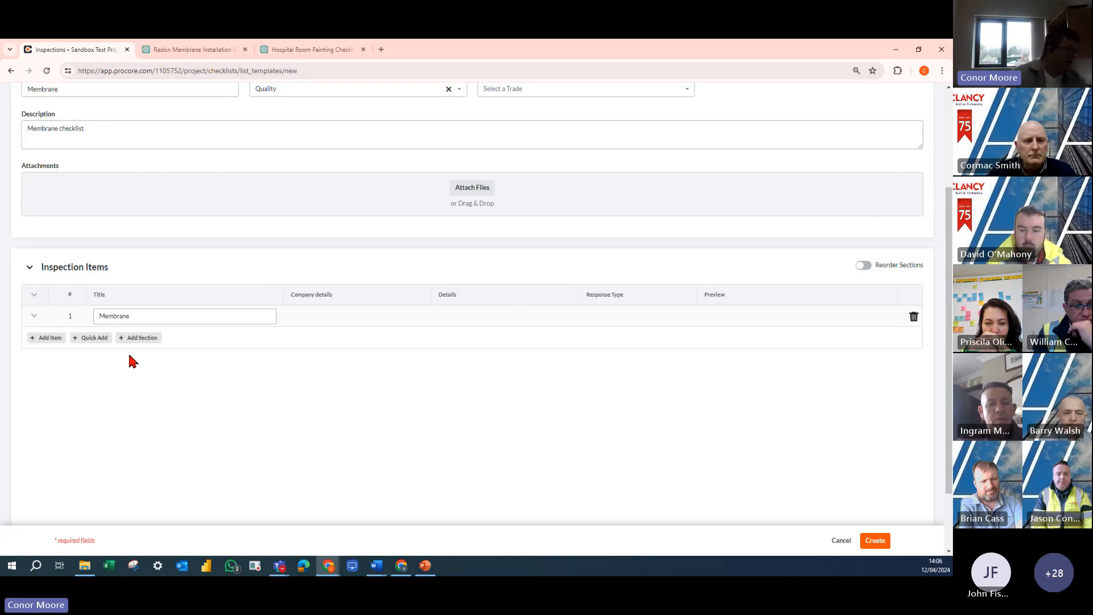
{"action": "left_click", "coordinate": [137, 315]}
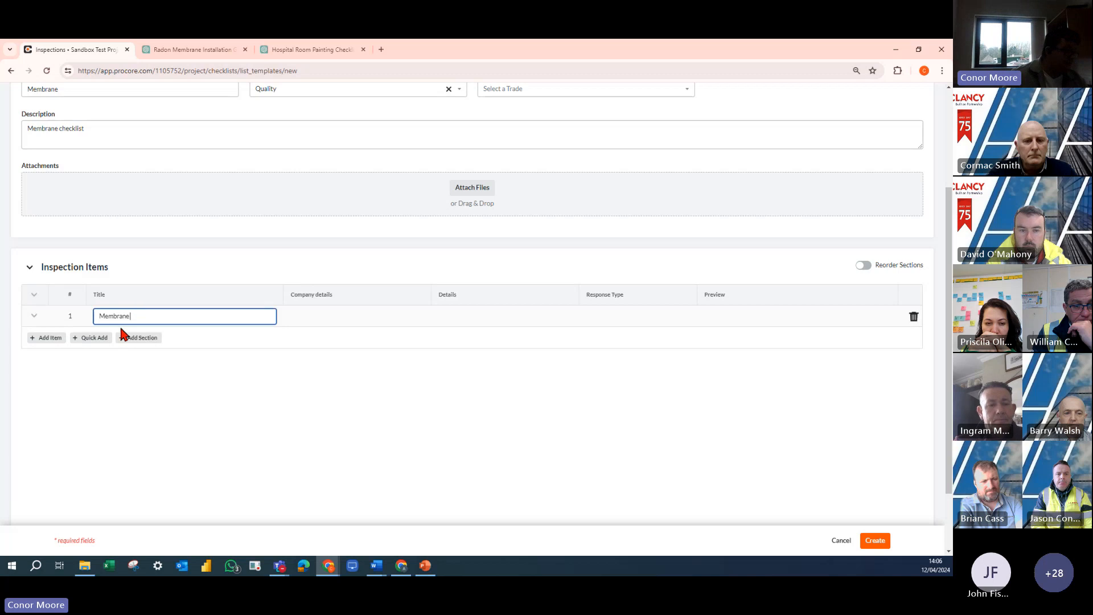
- Add an item to the Membrane section titled "Is the membrane correctly identified as a Juta GP4 NSAI approved radon barrier?"
{"action": "left_click", "coordinate": [52, 339]}
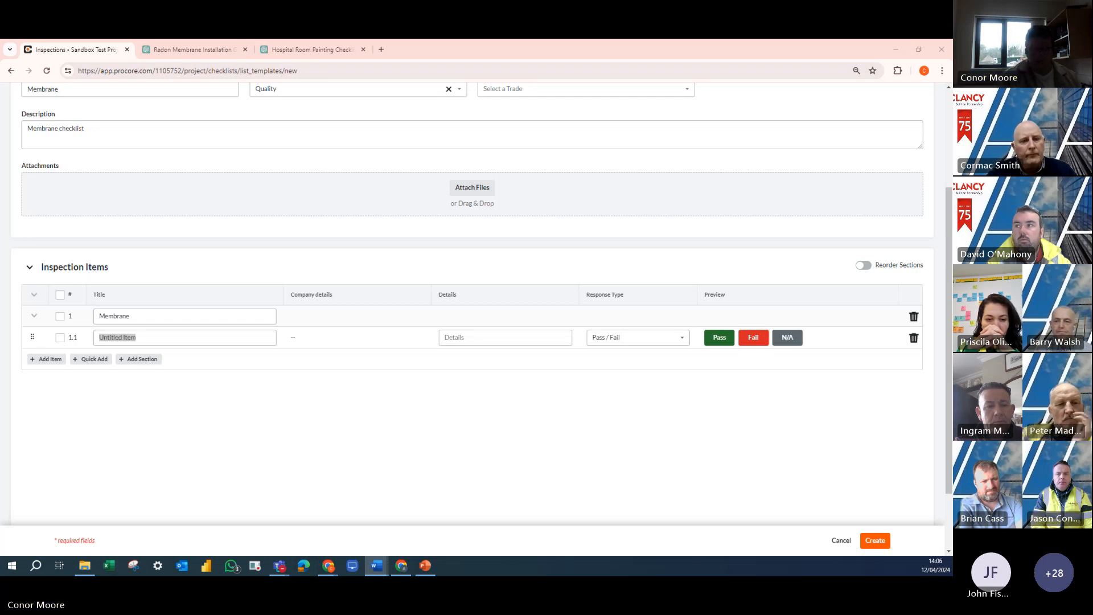
{"action": "left_click", "coordinate": [116, 335]}
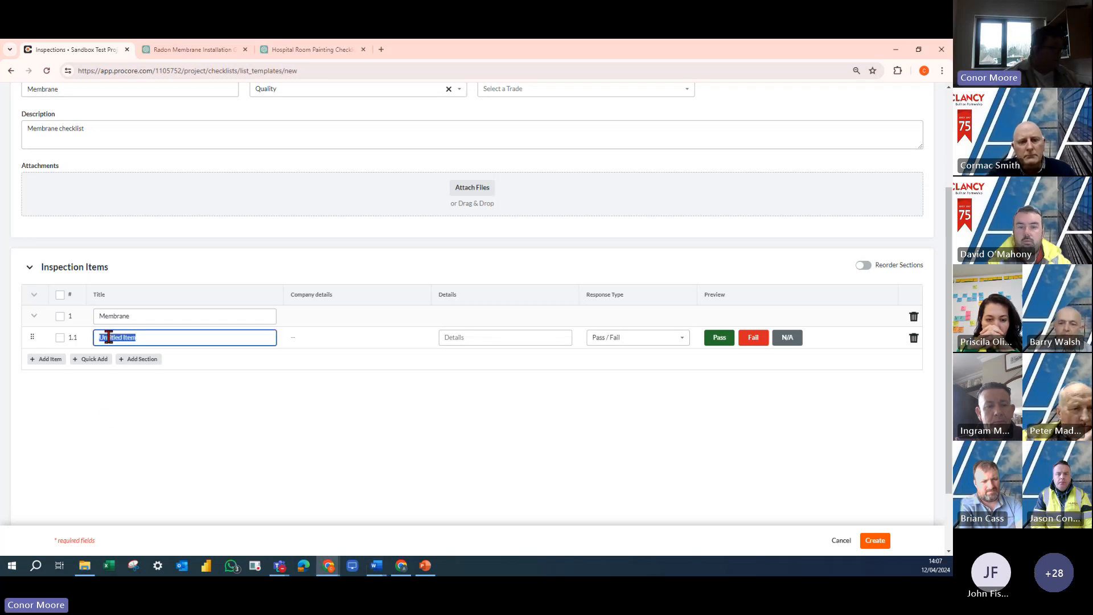
{"action": "right_click", "coordinate": [113, 336]}
{"action": "left_click", "coordinate": [129, 175]}
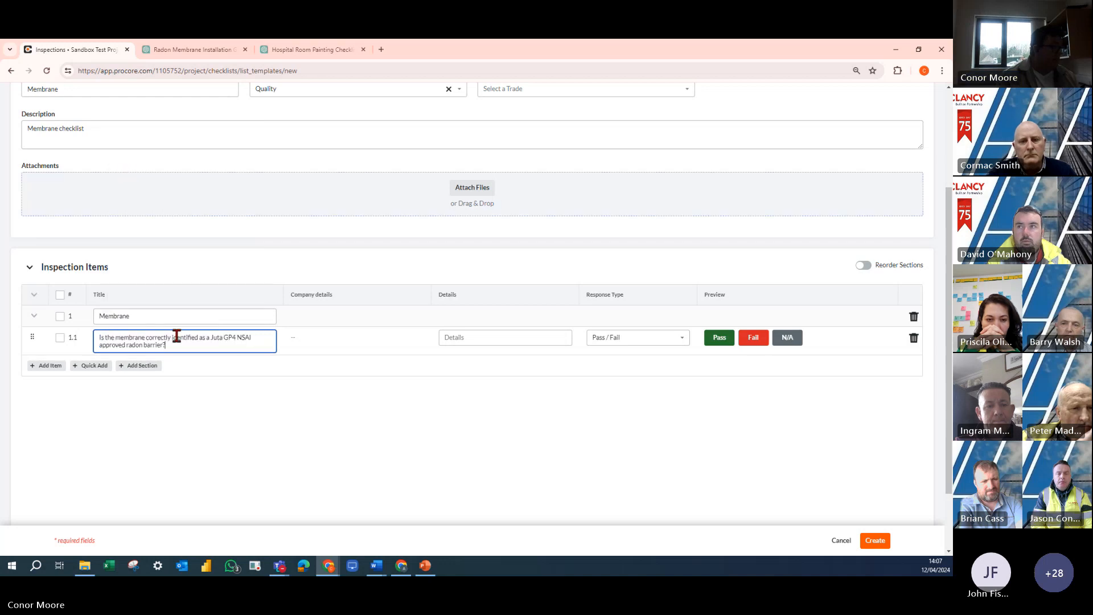
{"action": "left_click", "coordinate": [314, 438]}
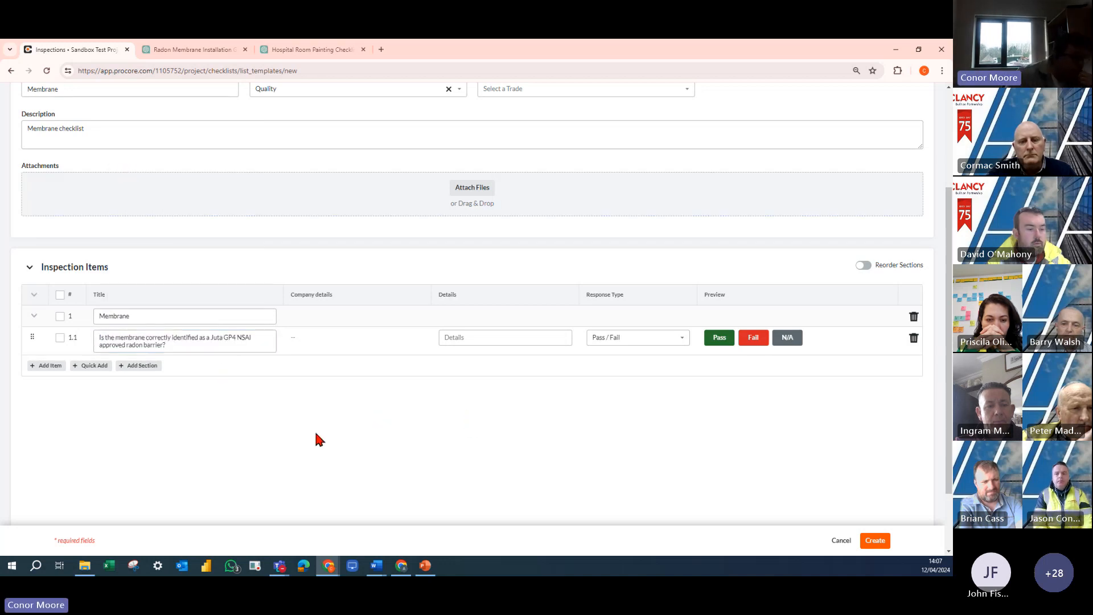
- Set the radon barrier item's response type to True / False and look through the custom response sets
{"action": "left_click", "coordinate": [648, 341]}
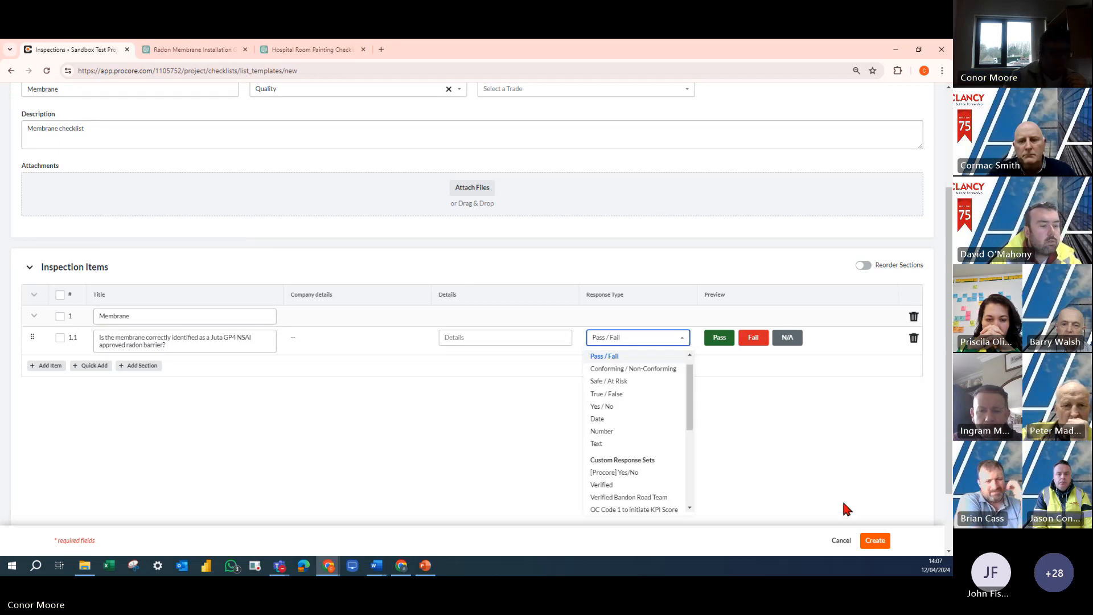
{"action": "left_click", "coordinate": [638, 394]}
{"action": "left_click", "coordinate": [648, 343]}
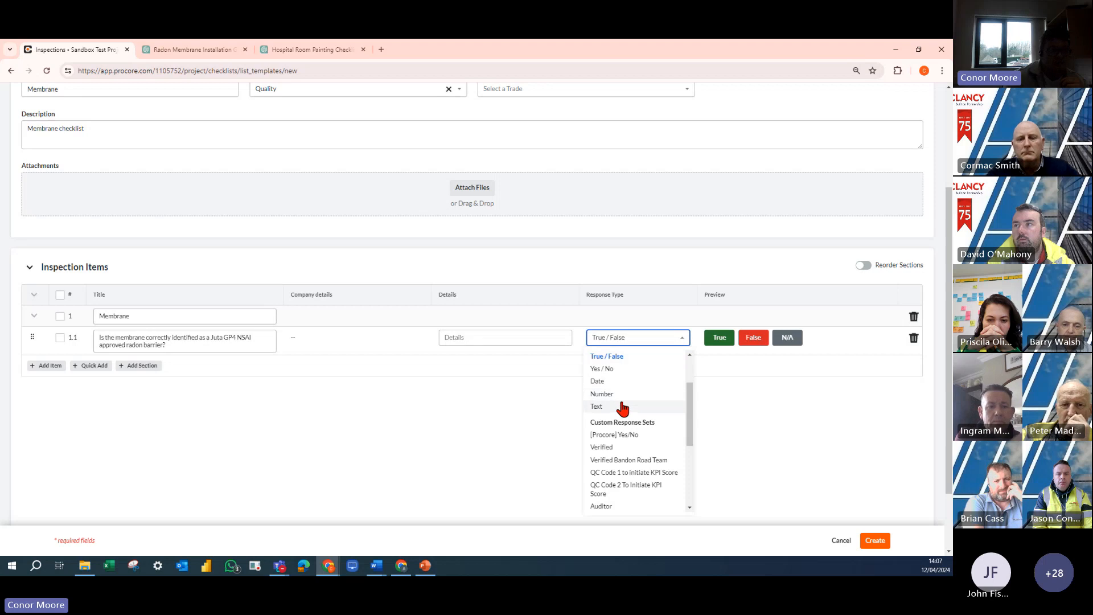
{"action": "scroll", "coordinate": [626, 405], "scroll_direction": "down", "scroll_amount": 2}
{"action": "scroll", "coordinate": [628, 410], "scroll_direction": "down", "scroll_amount": 1}
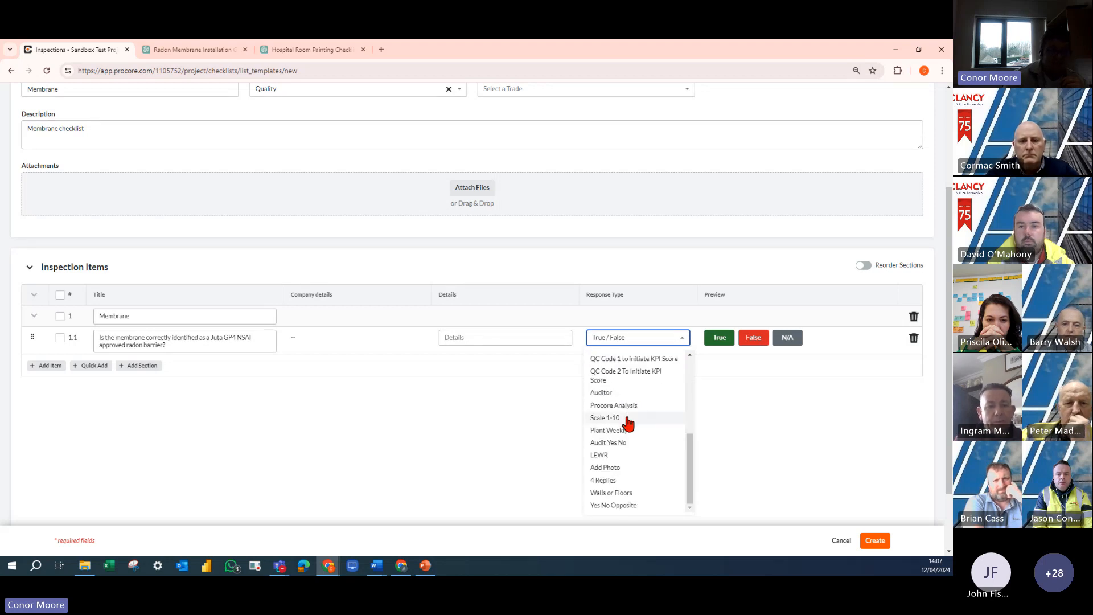
{"action": "left_click", "coordinate": [524, 429]}
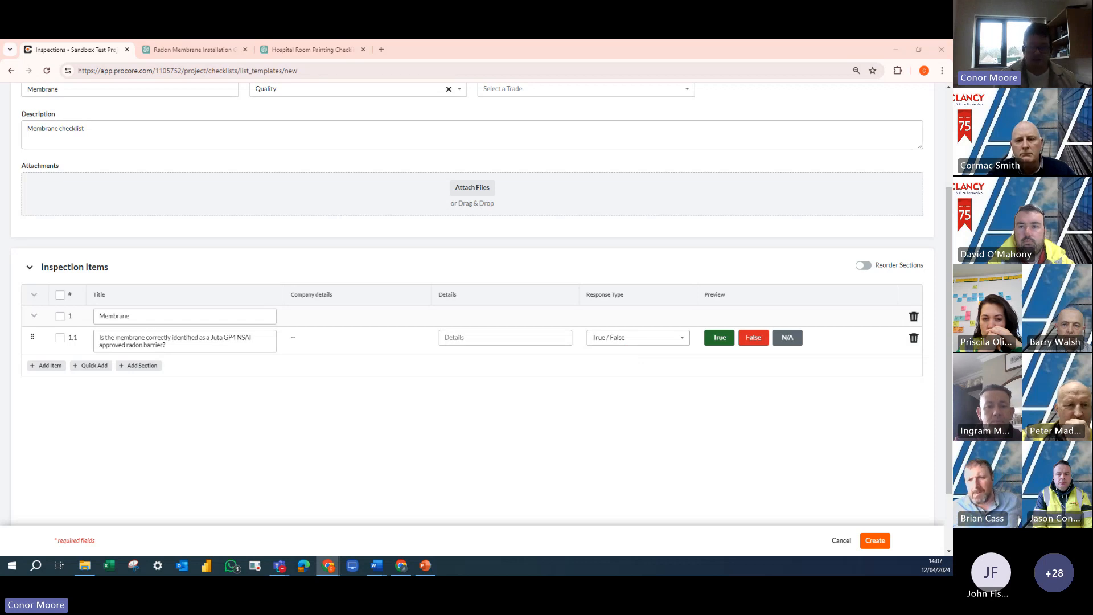
- Open bulk entry of inspection items for the Membrane section
{"action": "left_click", "coordinate": [91, 367]}
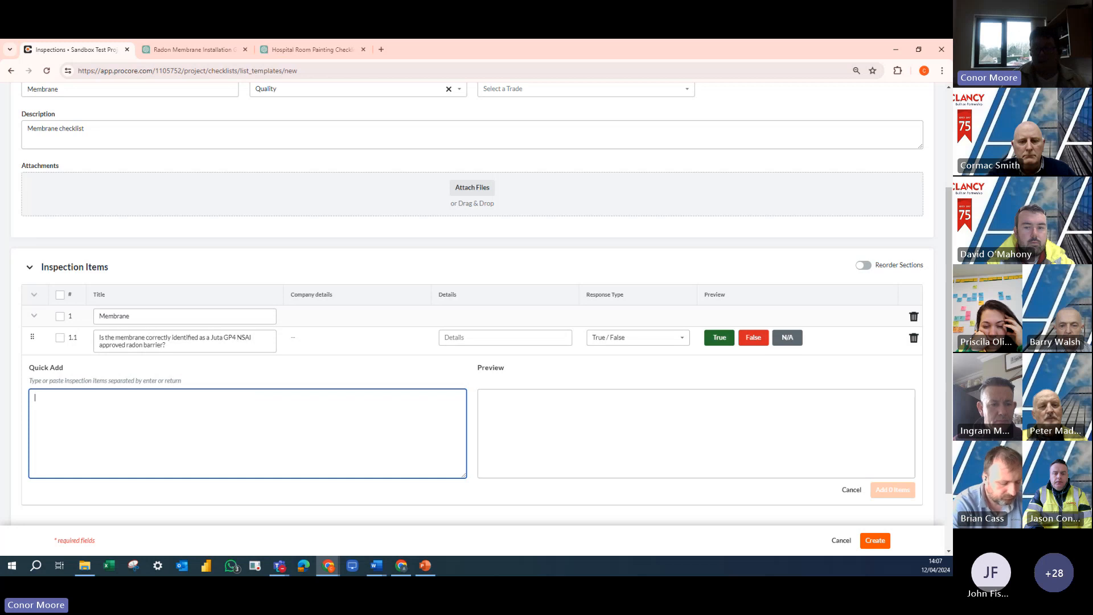
{"action": "key", "text": "alt+Tab"}
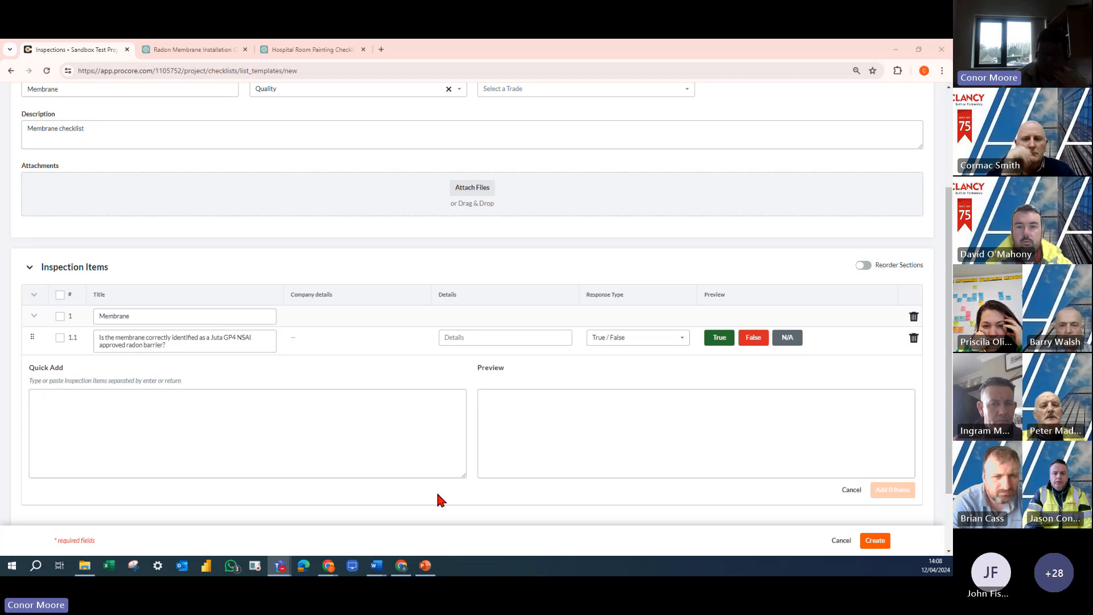
{"action": "mouse_move", "coordinate": [377, 565]}
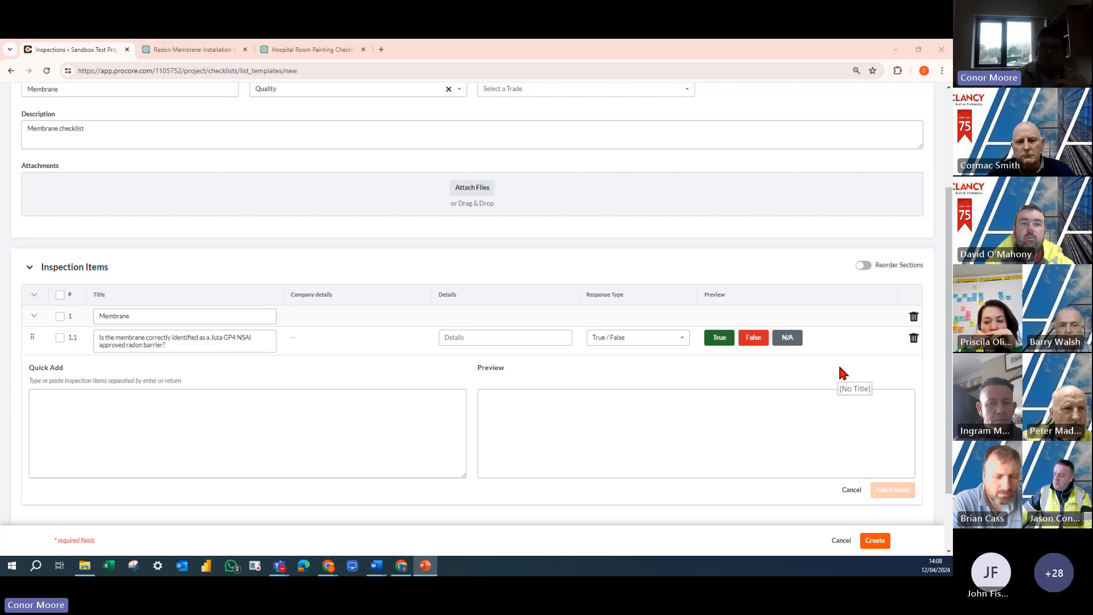
- Switch to the ChatGPT radon membrane conversation and read its prompt, pre-installation checklist and inspection questions
{"action": "left_click", "coordinate": [175, 50]}
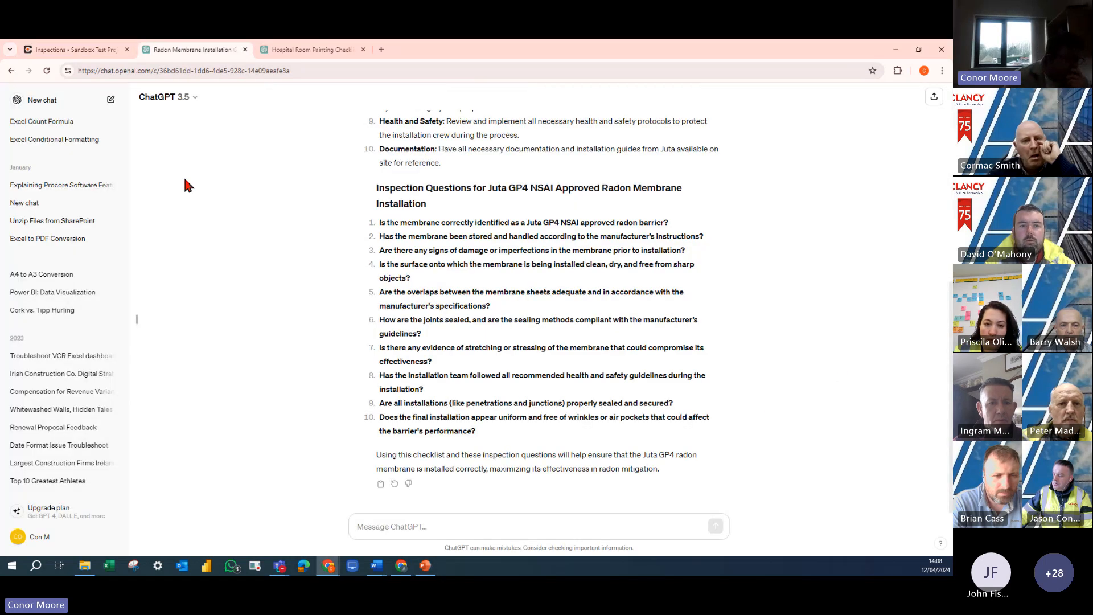
{"action": "scroll", "coordinate": [459, 319], "scroll_direction": "up", "scroll_amount": 4}
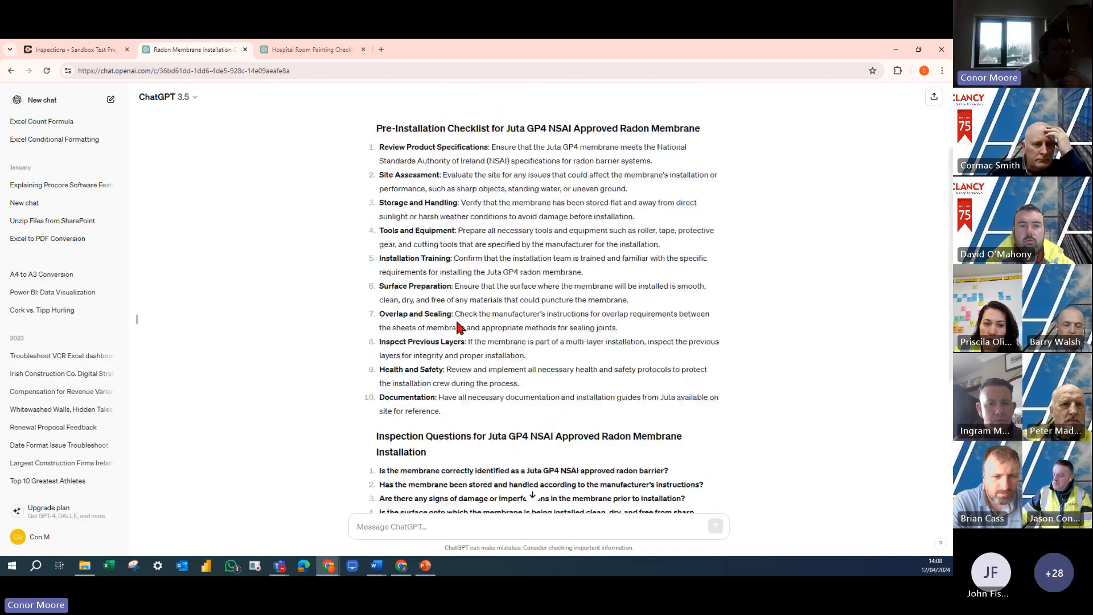
{"action": "scroll", "coordinate": [459, 325], "scroll_direction": "up", "scroll_amount": 2}
{"action": "left_click_drag", "start_coordinate": [377, 136], "coordinate": [458, 143]}
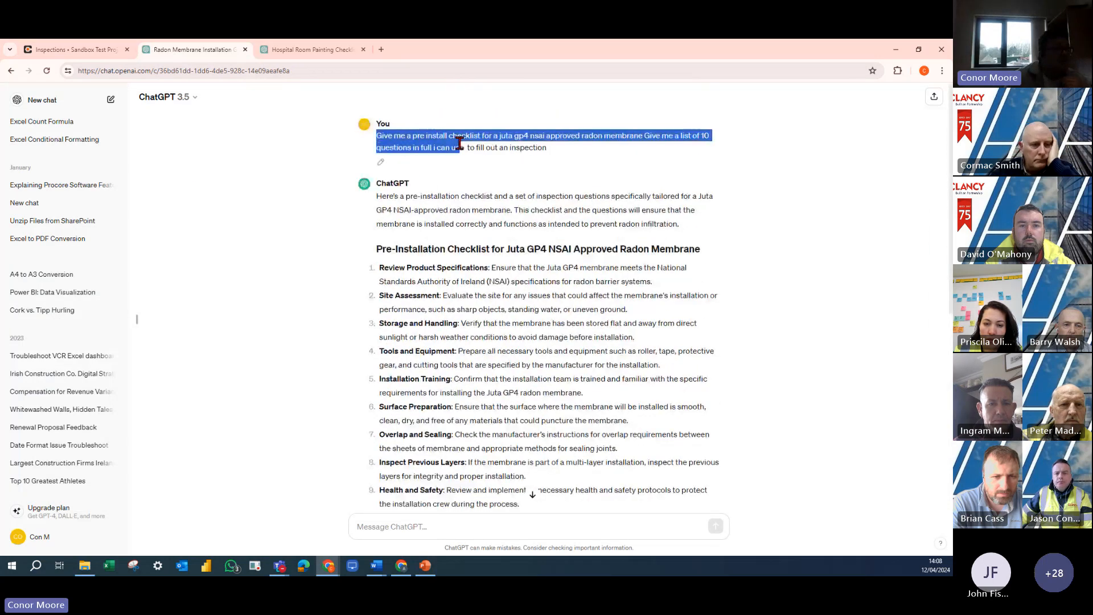
{"action": "left_click", "coordinate": [512, 151]}
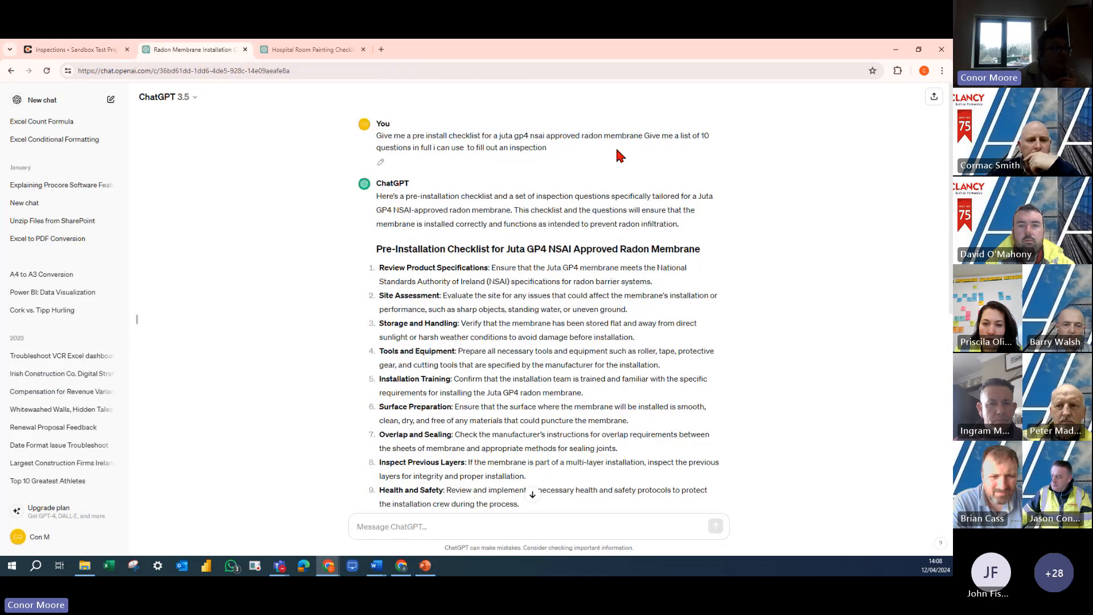
{"action": "left_click", "coordinate": [418, 525]}
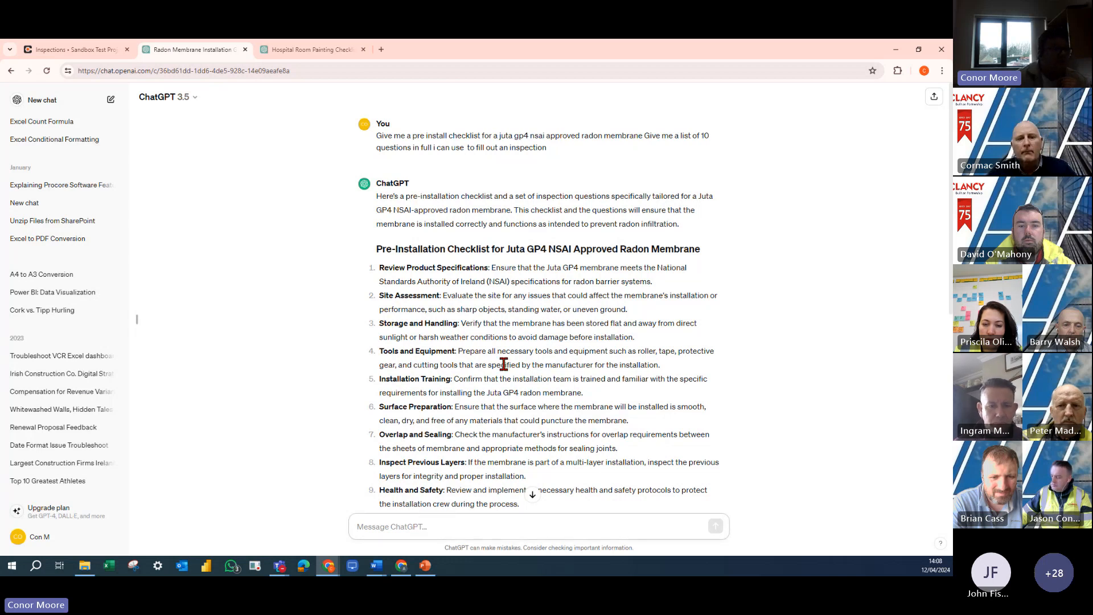
{"action": "scroll", "coordinate": [504, 364], "scroll_direction": "down", "scroll_amount": 1}
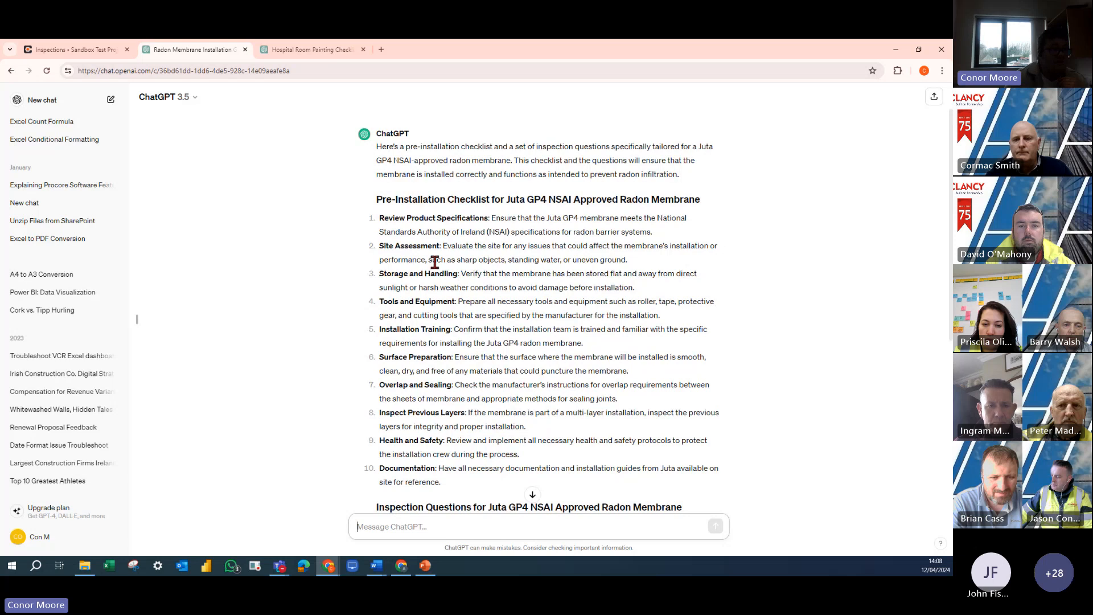
{"action": "scroll", "coordinate": [434, 262], "scroll_direction": "down", "scroll_amount": 5}
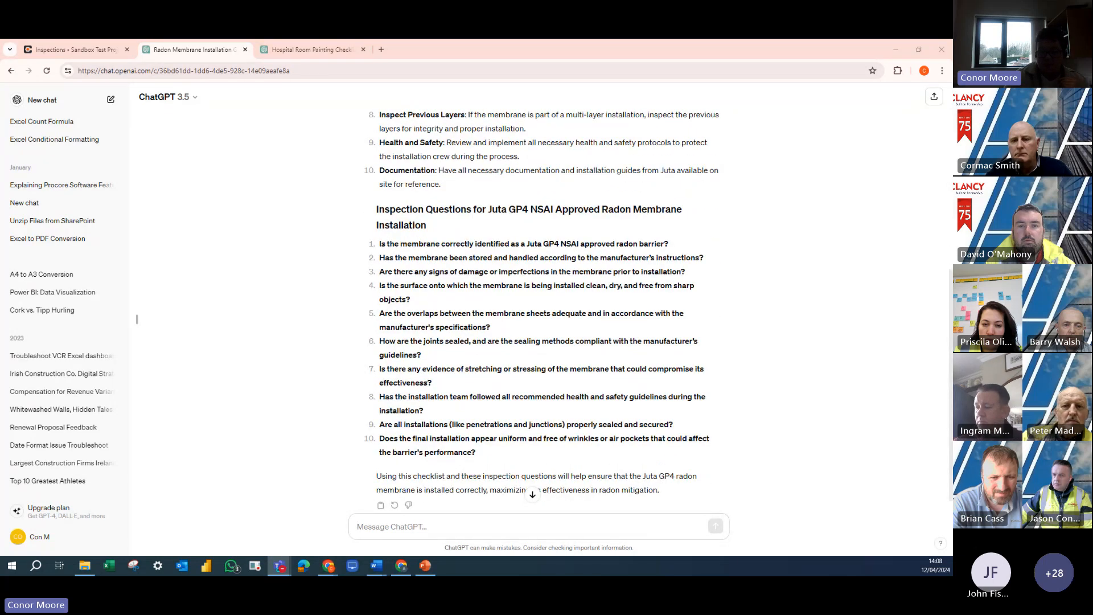
{"action": "scroll", "coordinate": [435, 387], "scroll_direction": "down", "scroll_amount": 1}
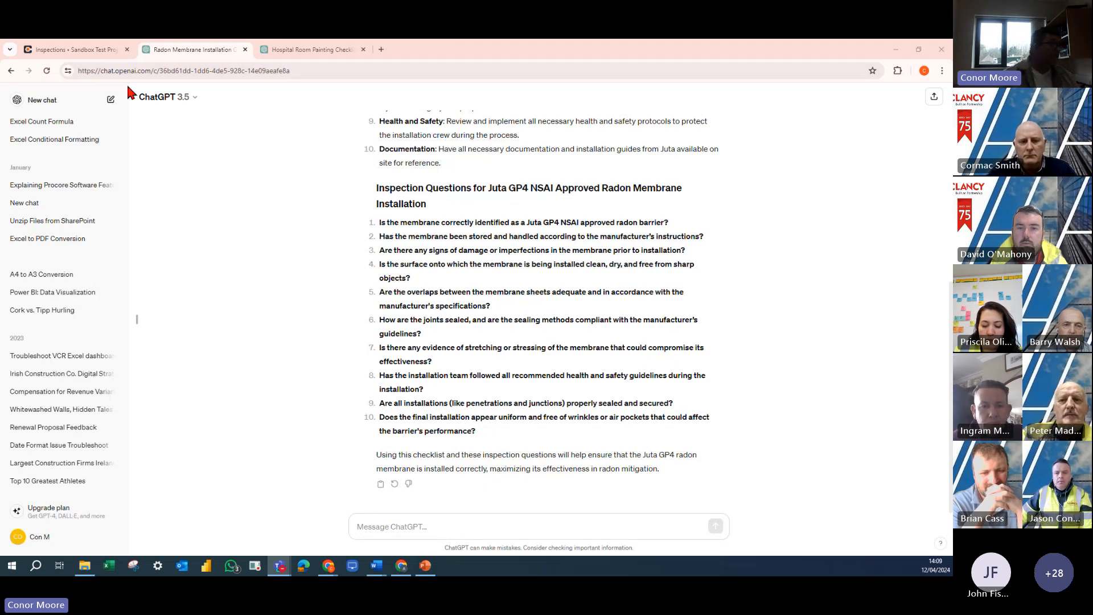
- Copy the ten radon membrane inspection questions from ChatGPT and add them in bulk to the template's Membrane section in Procore
{"action": "left_click_drag", "start_coordinate": [377, 223], "coordinate": [494, 431]}
{"action": "key", "text": "ctrl+c"}
{"action": "right_click", "coordinate": [489, 426]}
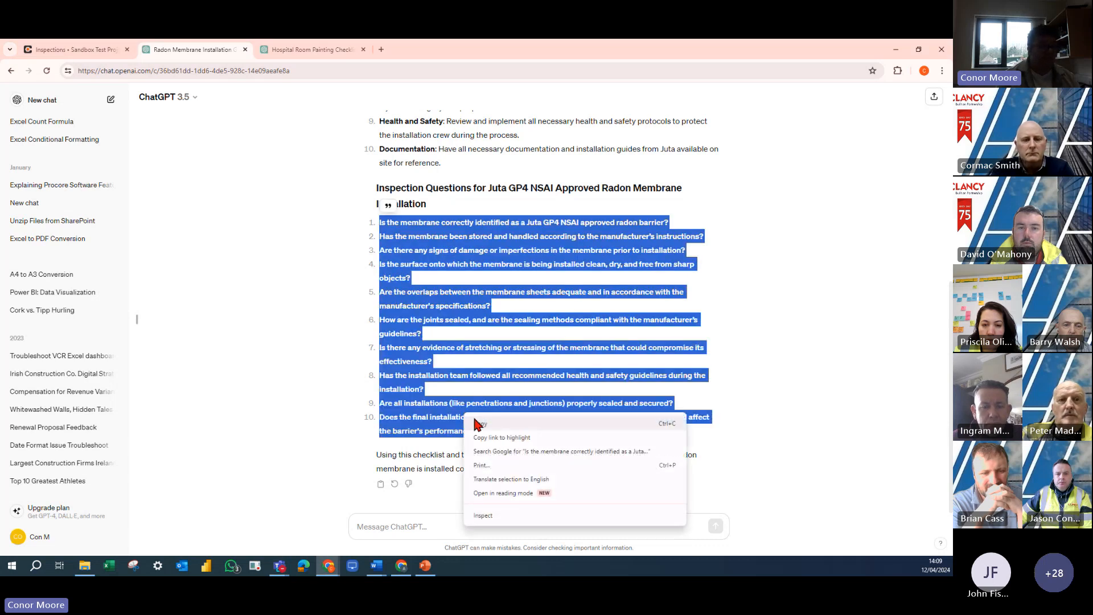
{"action": "left_click", "coordinate": [485, 424]}
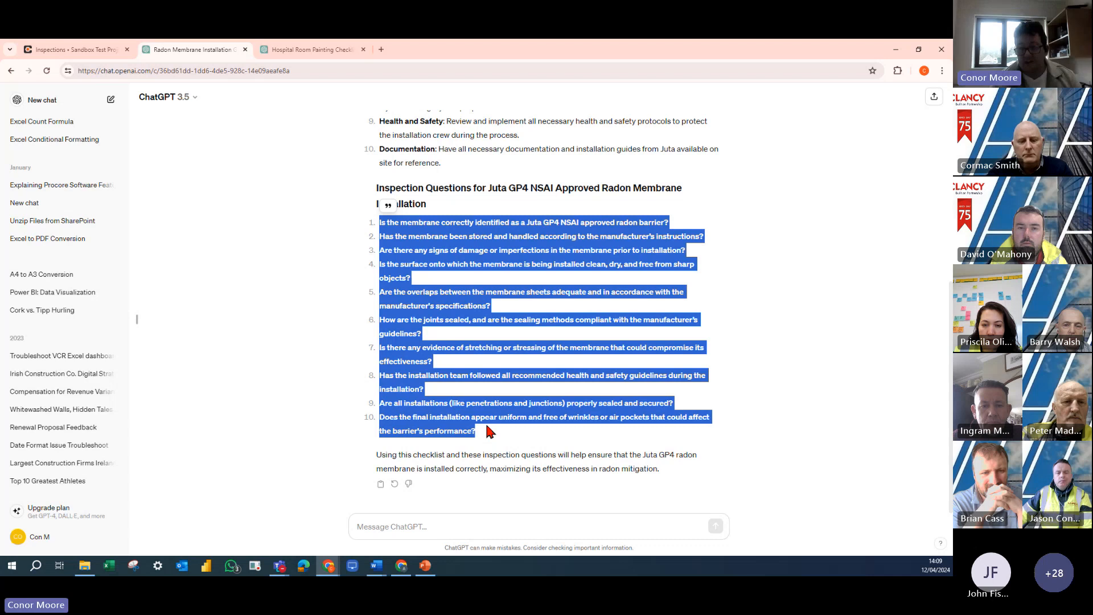
{"action": "left_click", "coordinate": [91, 49]}
{"action": "right_click", "coordinate": [147, 408]}
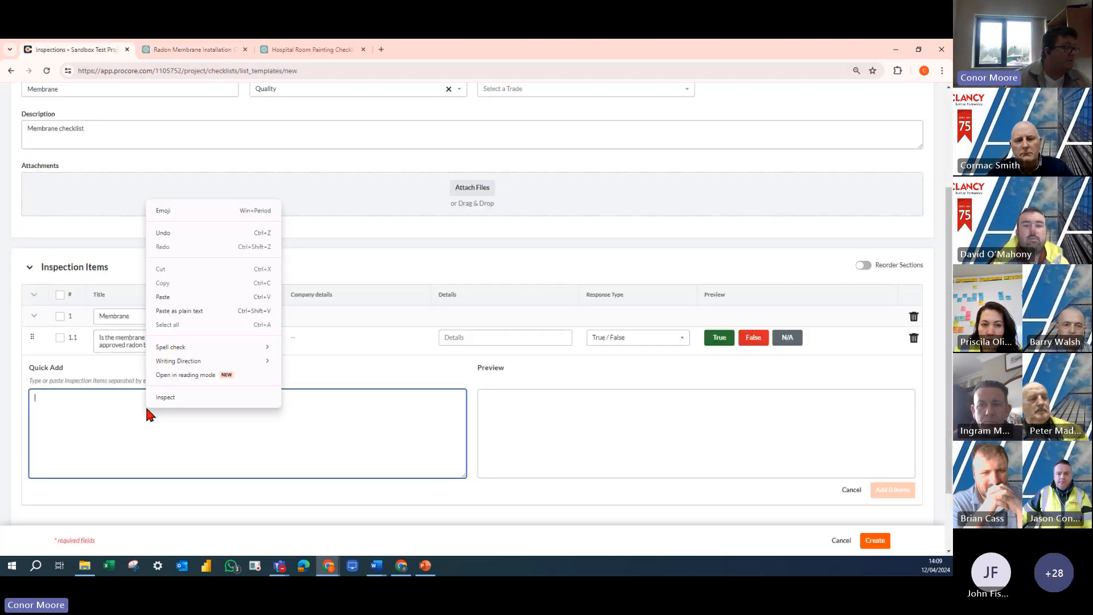
{"action": "left_click", "coordinate": [170, 298]}
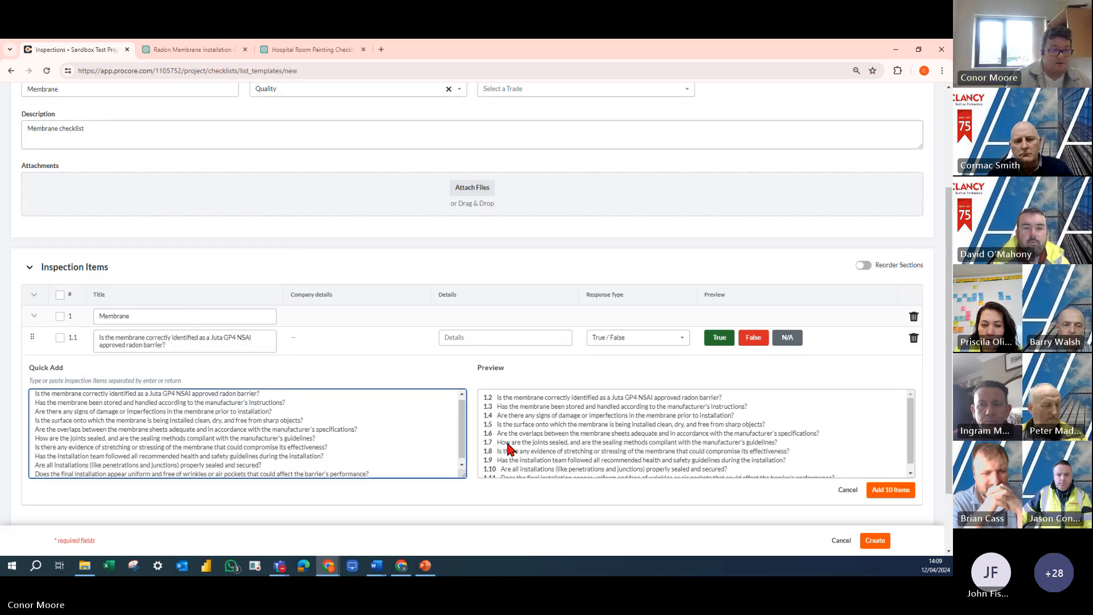
{"action": "left_click", "coordinate": [902, 495]}
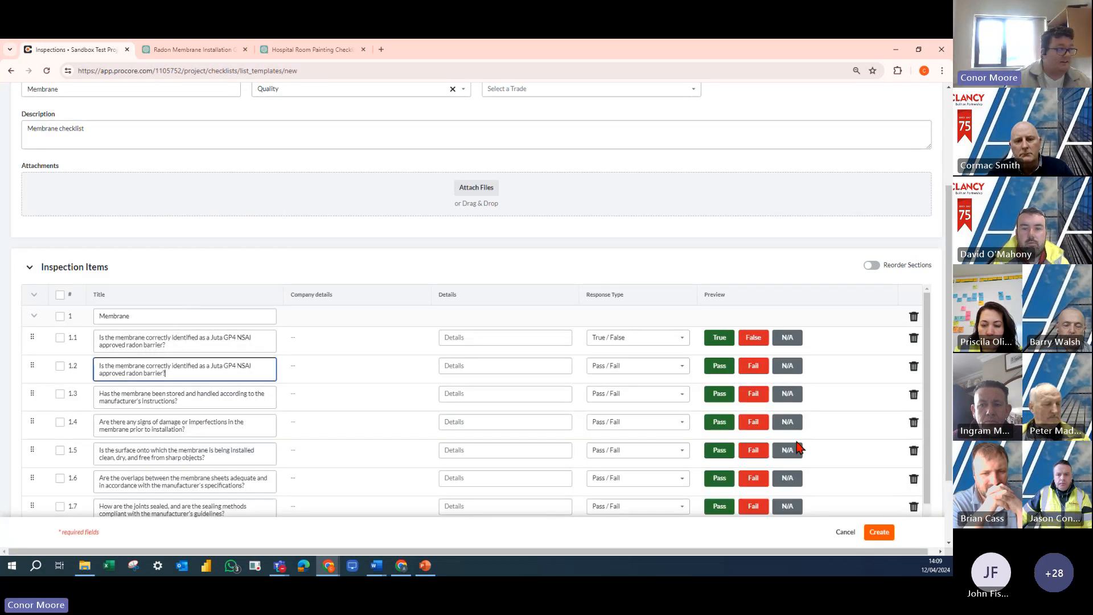
- Set the response type of all items in the Membrane section to Yes / No in one bulk edit
{"action": "scroll", "coordinate": [356, 397], "scroll_direction": "down", "scroll_amount": 3}
{"action": "scroll", "coordinate": [368, 279], "scroll_direction": "down", "scroll_amount": 2}
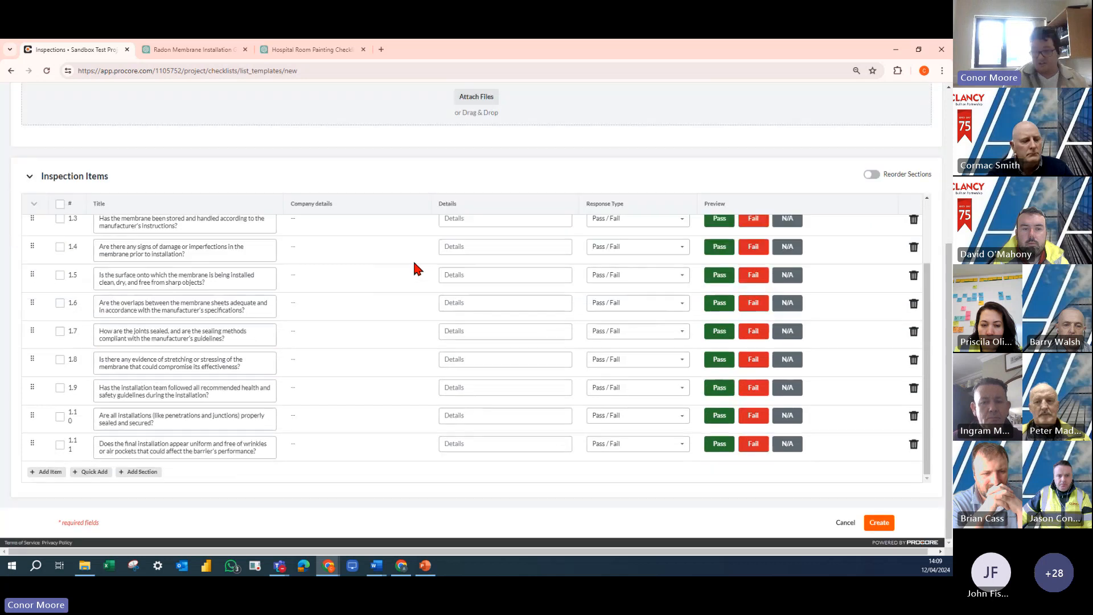
{"action": "scroll", "coordinate": [429, 351], "scroll_direction": "up", "scroll_amount": 2}
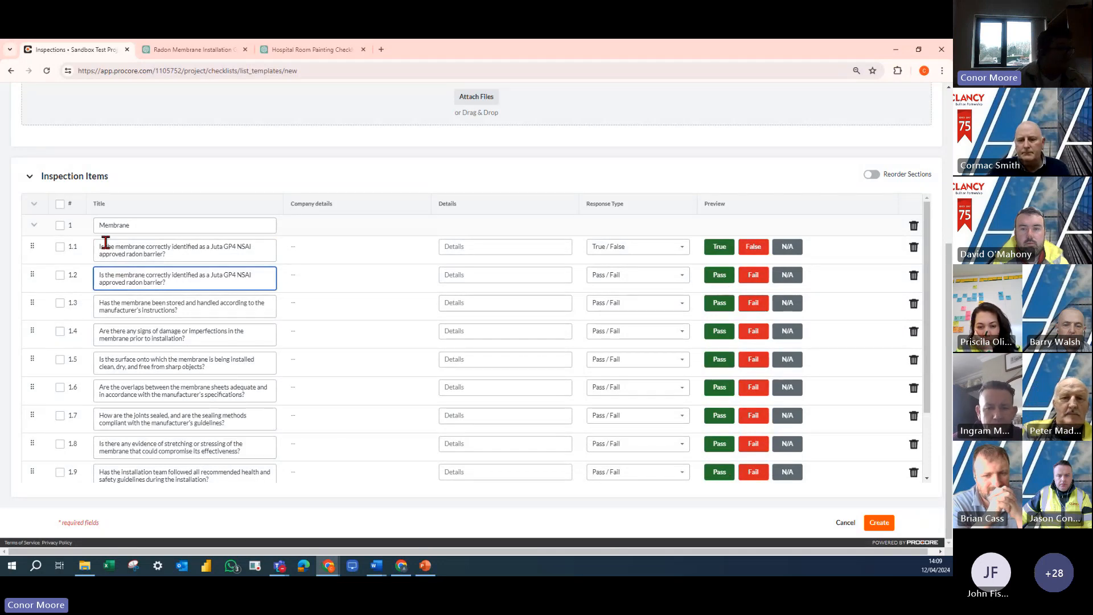
{"action": "left_click", "coordinate": [60, 204]}
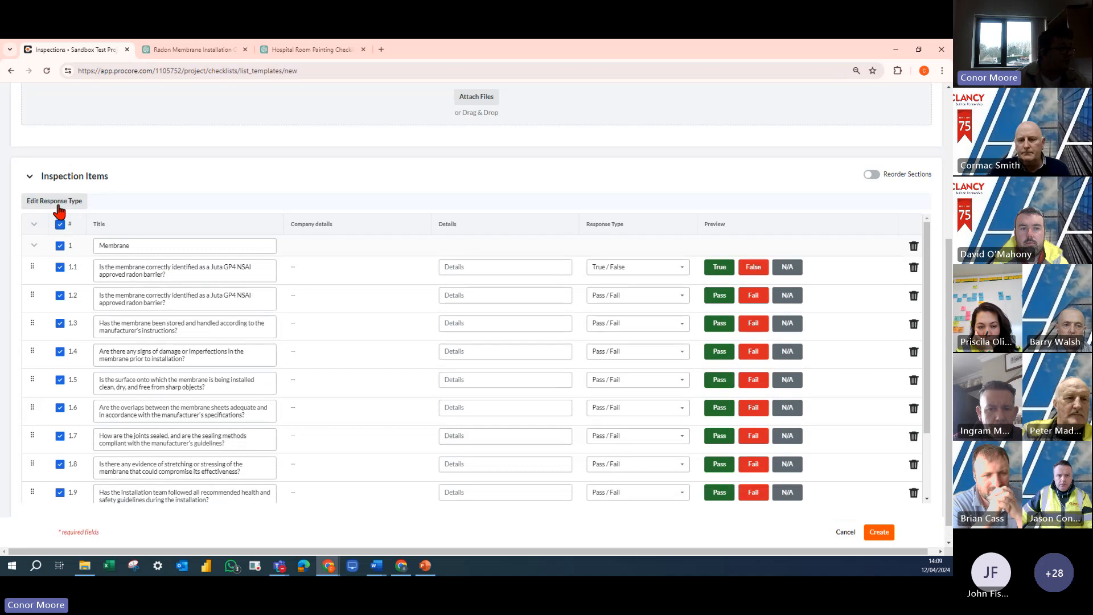
{"action": "left_click", "coordinate": [39, 202]}
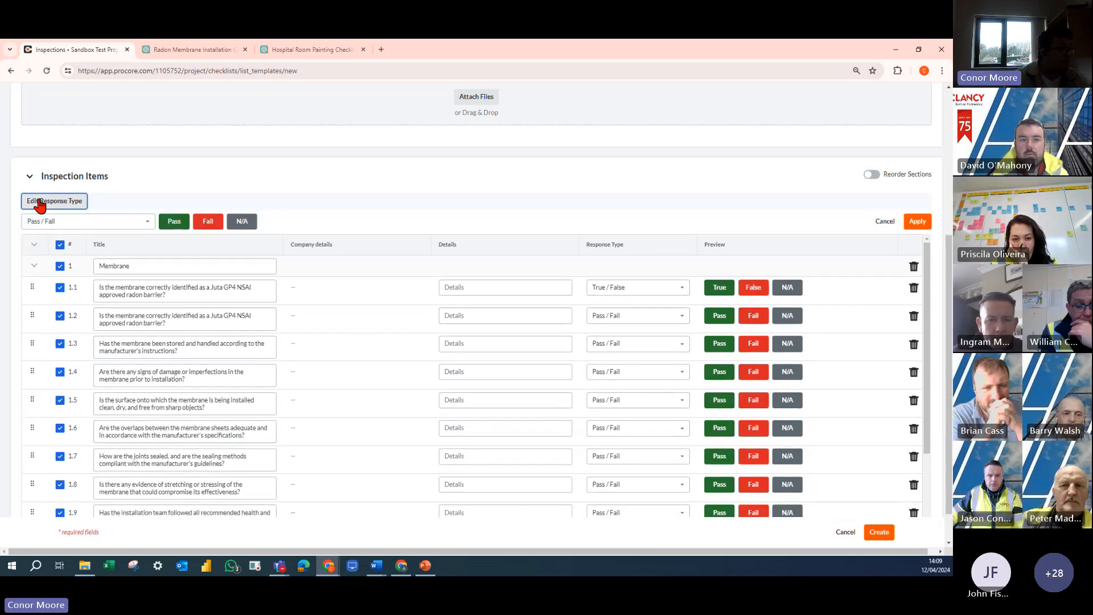
{"action": "left_click", "coordinate": [139, 223]}
{"action": "left_click", "coordinate": [61, 290]}
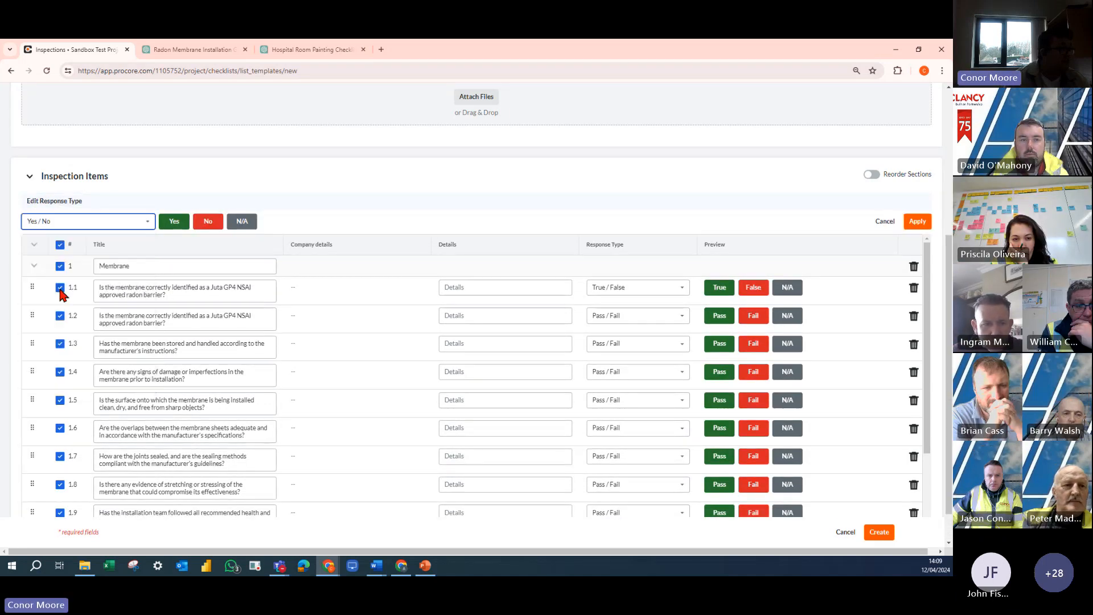
{"action": "left_click", "coordinate": [915, 221]}
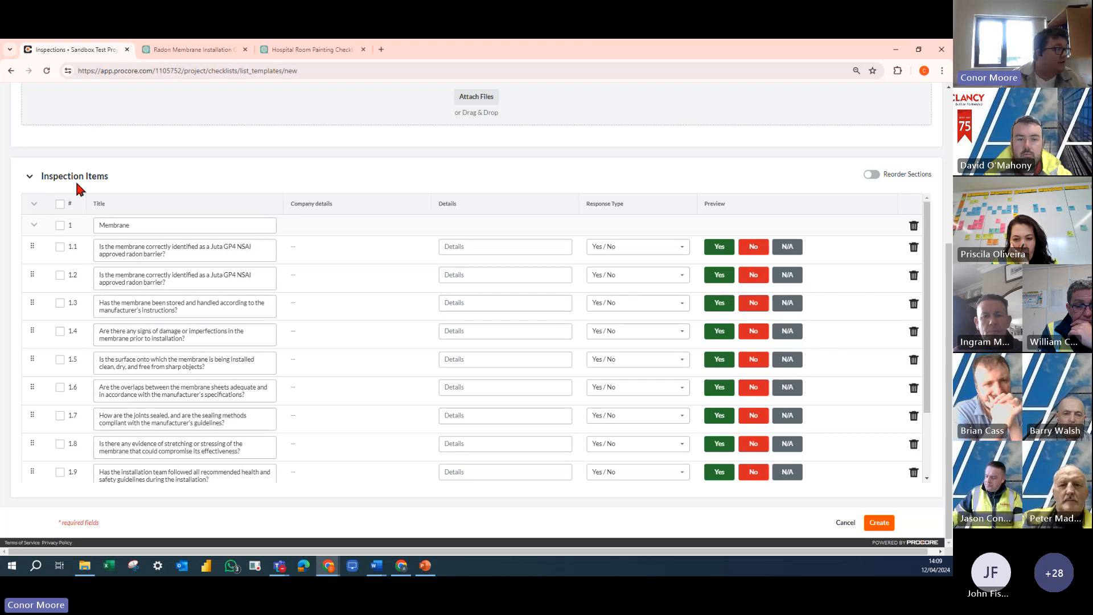
- Change the response type of items 1.2, 1.5 and 1.8 to Number in one bulk edit
{"action": "left_click", "coordinate": [61, 359]}
{"action": "left_click", "coordinate": [59, 295]}
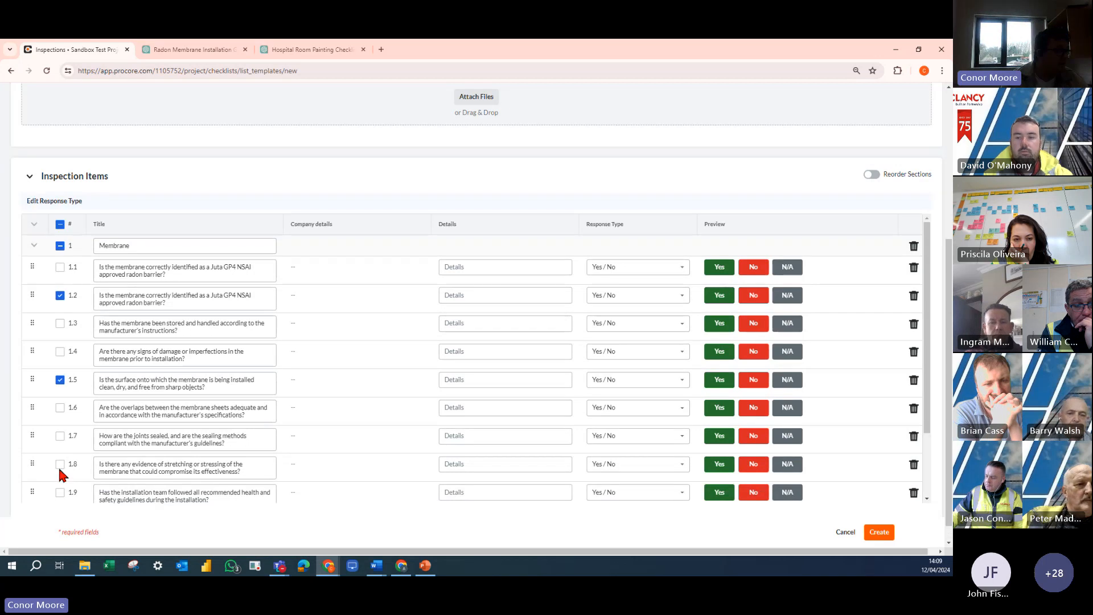
{"action": "left_click", "coordinate": [60, 465]}
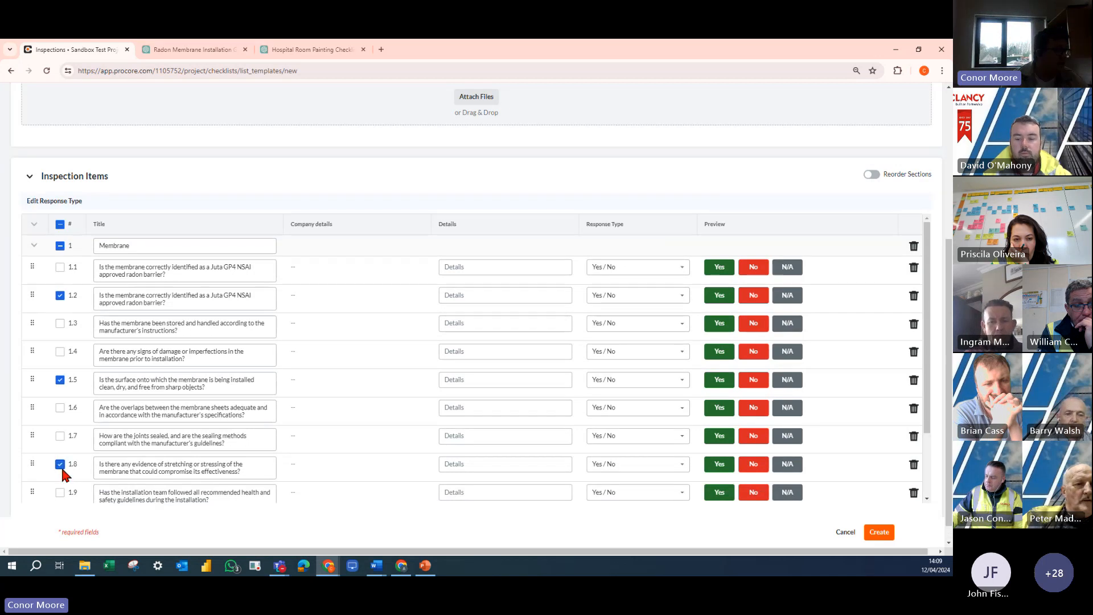
{"action": "left_click", "coordinate": [63, 203]}
{"action": "left_click", "coordinate": [122, 223]}
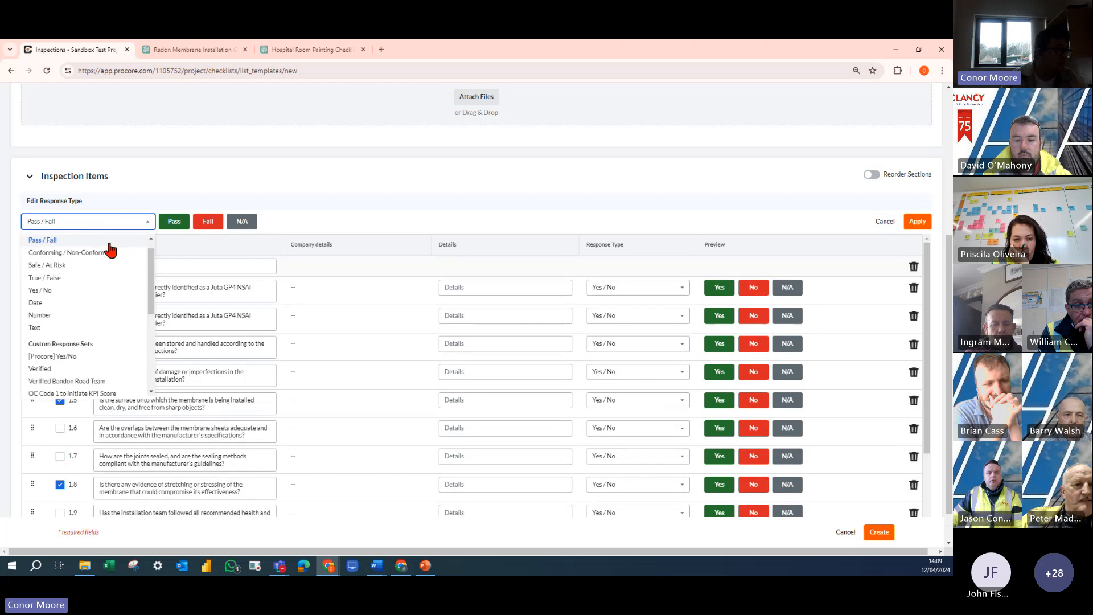
{"action": "left_click", "coordinate": [56, 316]}
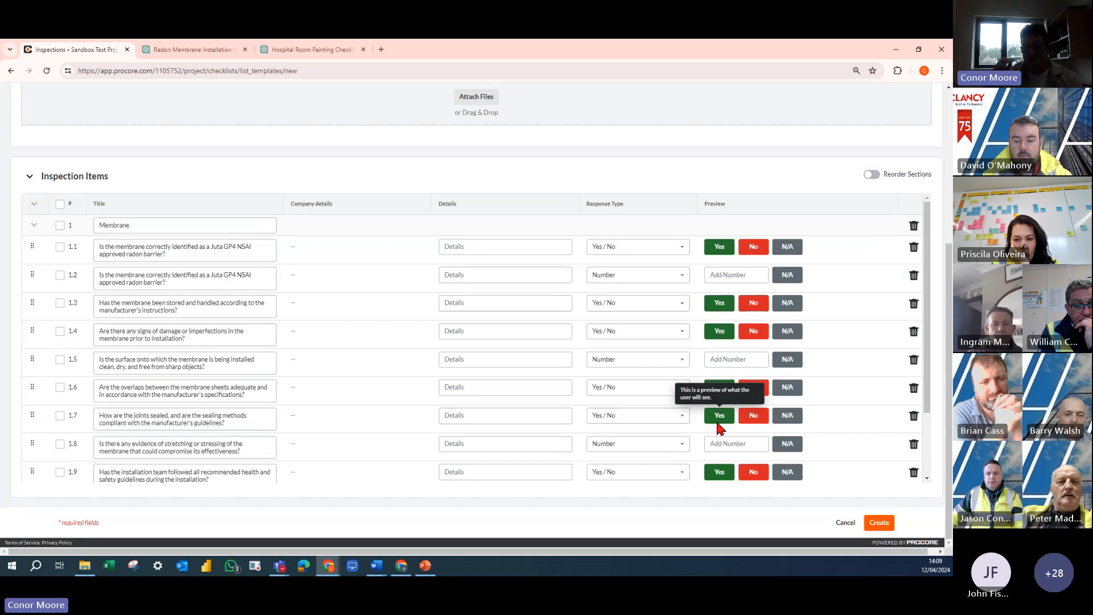
- Add two untitled sections below the Membrane section of the inspection items
{"action": "scroll", "coordinate": [690, 384], "scroll_direction": "down", "scroll_amount": 3}
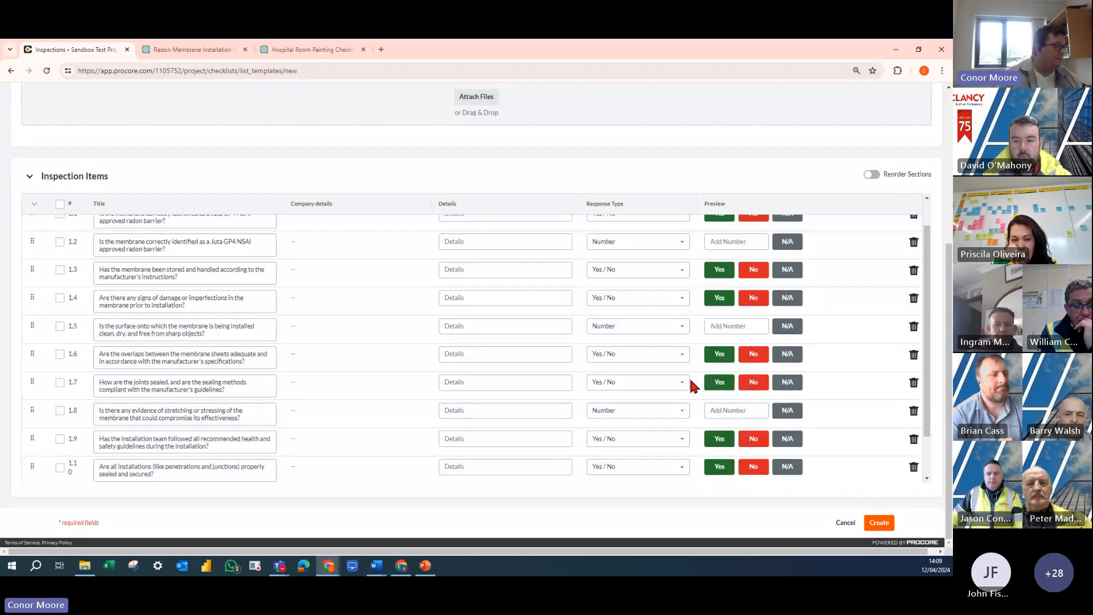
{"action": "scroll", "coordinate": [133, 405], "scroll_direction": "up", "scroll_amount": 3}
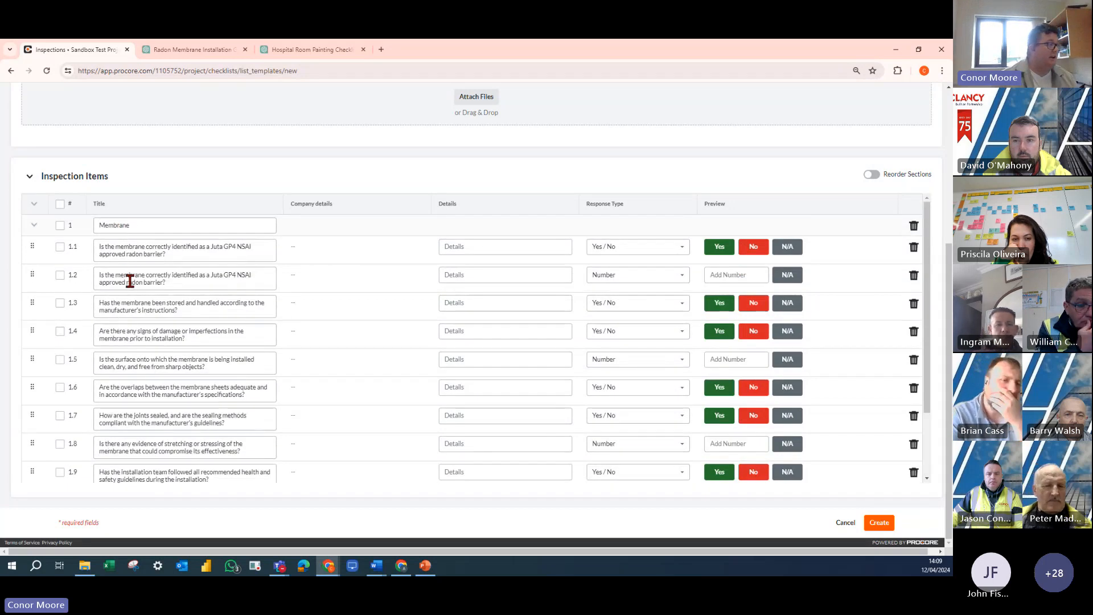
{"action": "scroll", "coordinate": [129, 296], "scroll_direction": "down", "scroll_amount": 3}
{"action": "left_click", "coordinate": [137, 472]}
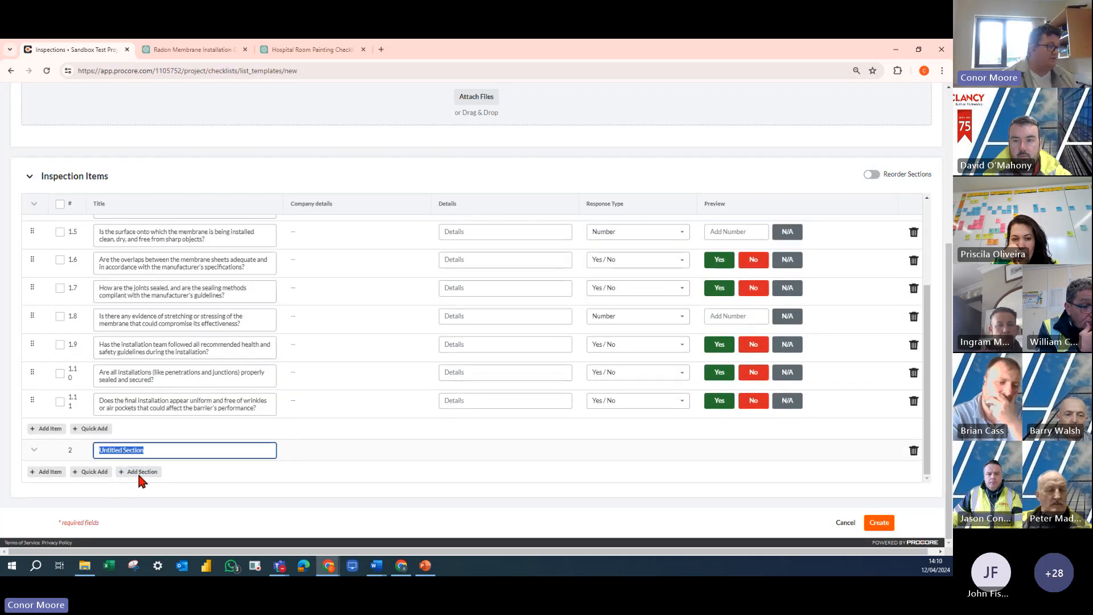
{"action": "left_click", "coordinate": [139, 472]}
{"action": "left_click", "coordinate": [128, 408]}
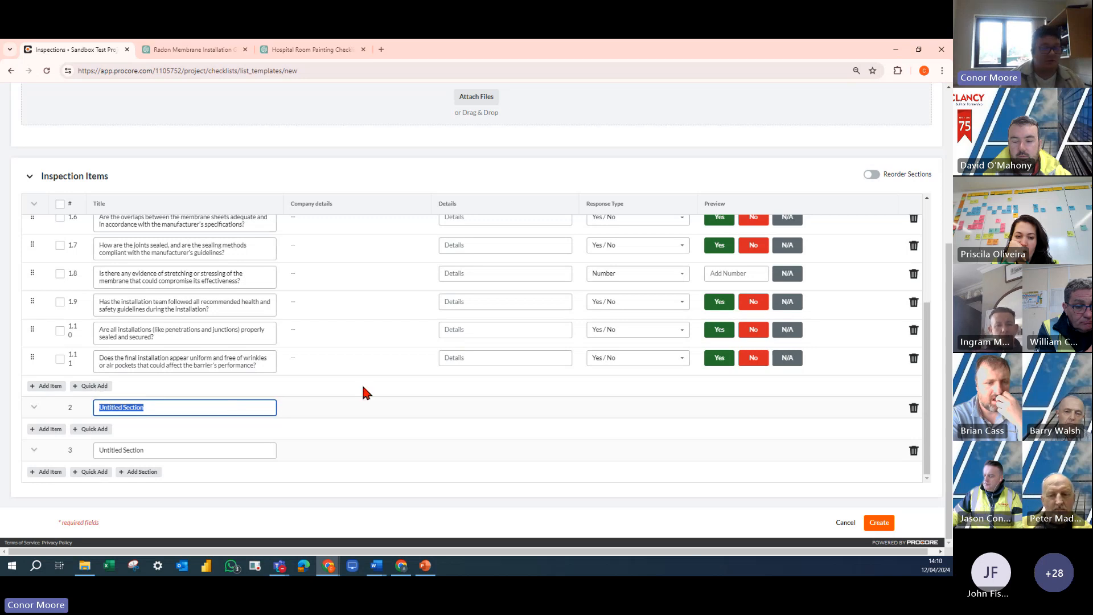
- Create the Membrane inspection template
{"action": "scroll", "coordinate": [381, 403], "scroll_direction": "up", "scroll_amount": 10}
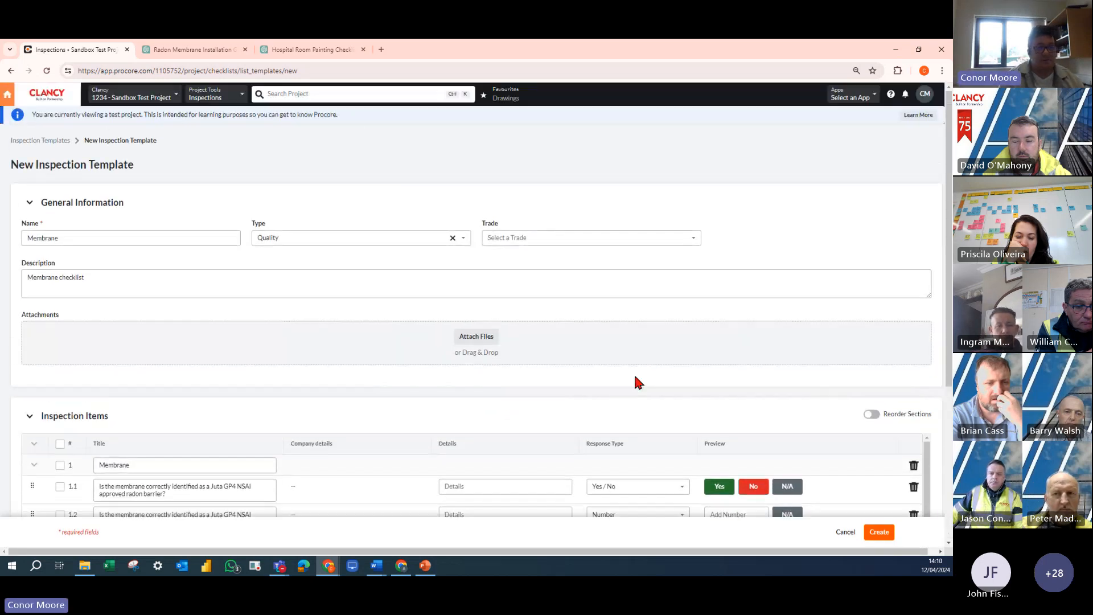
{"action": "left_click", "coordinate": [881, 533]}
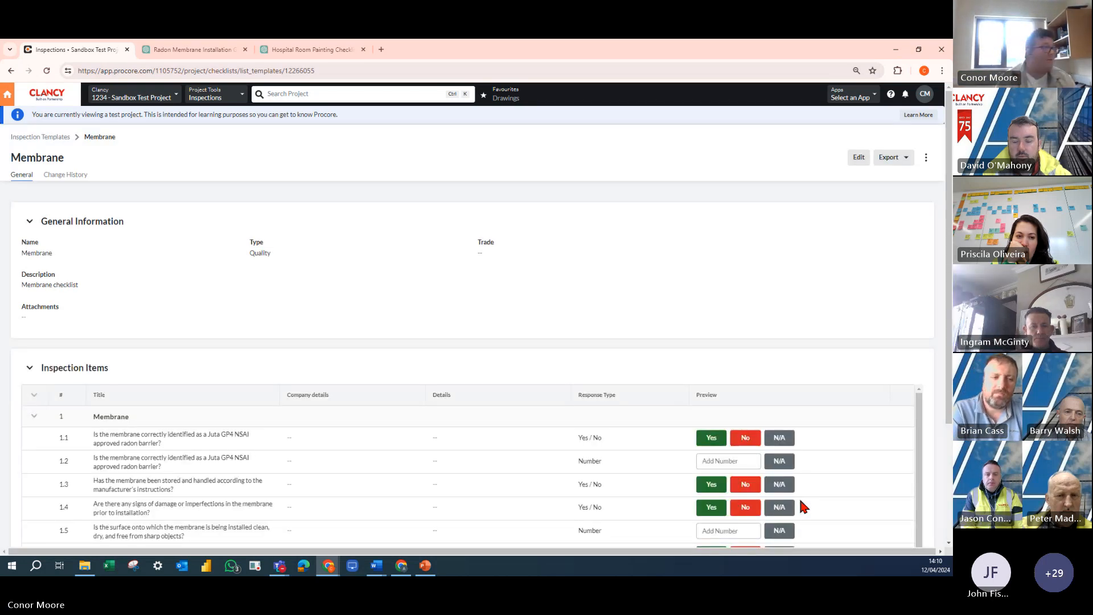
- Return to the project's inspections list and open a new inspection form based on the Membrane quality template
{"action": "left_click", "coordinate": [48, 140]}
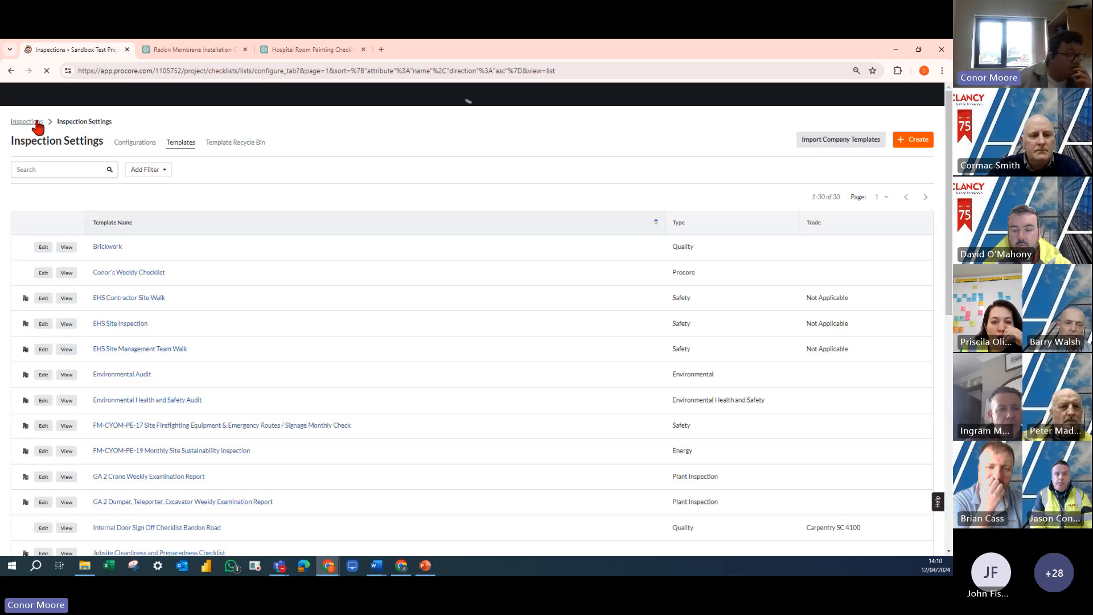
{"action": "left_click", "coordinate": [30, 143]}
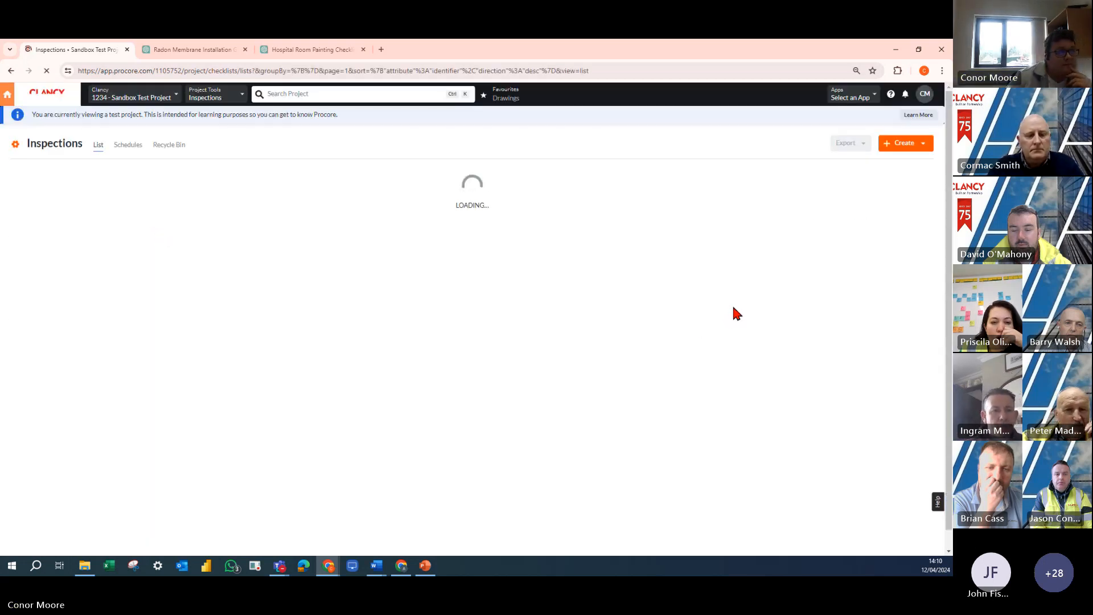
{"action": "left_click", "coordinate": [918, 146]}
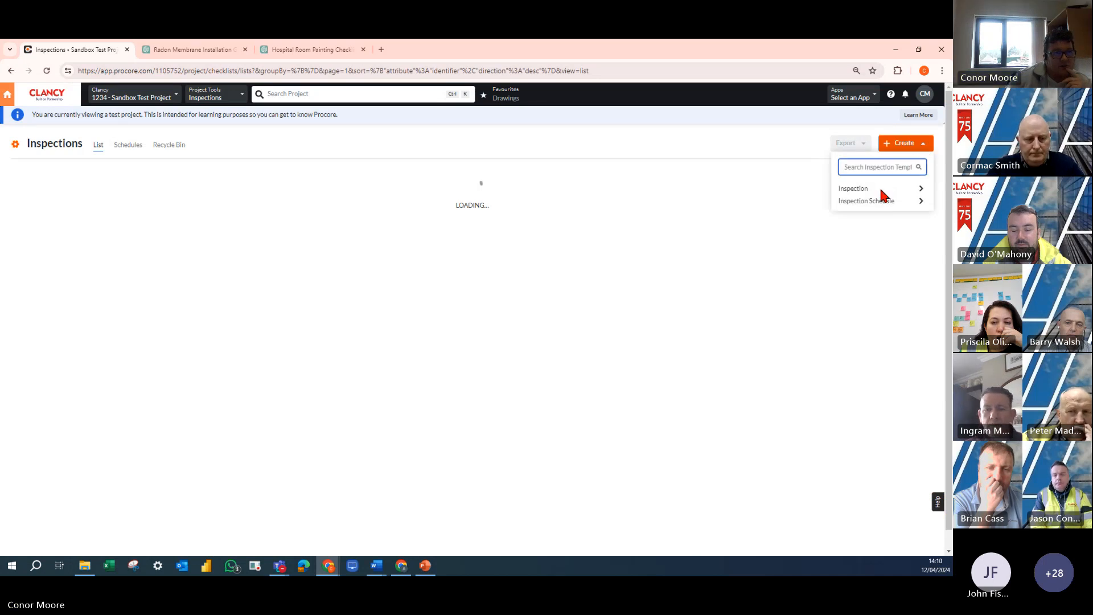
{"action": "left_click", "coordinate": [905, 144]}
{"action": "left_click", "coordinate": [878, 190]}
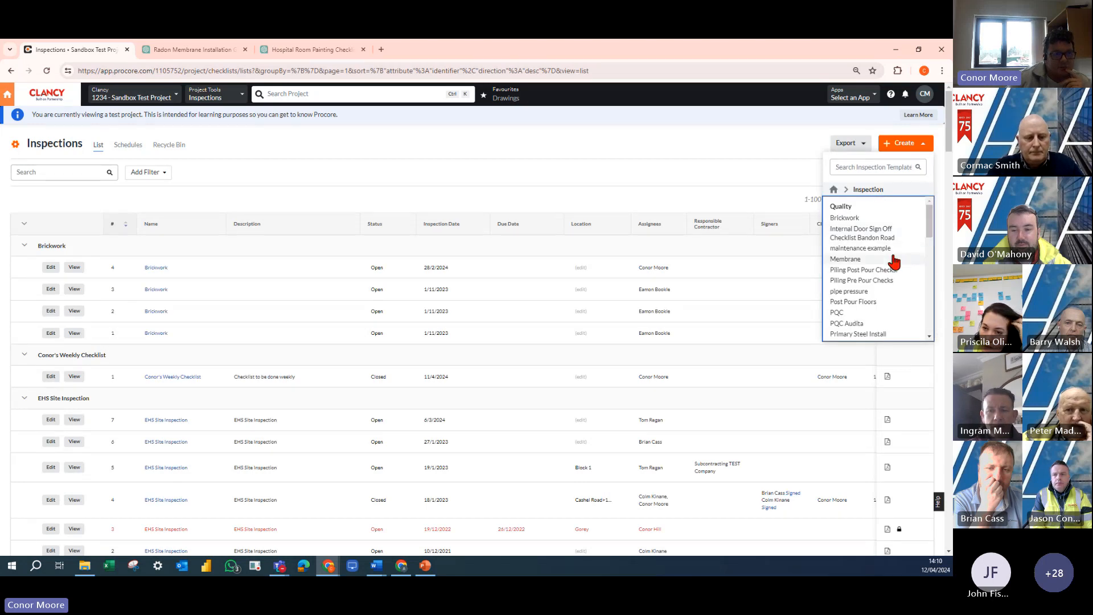
{"action": "left_click", "coordinate": [836, 274]}
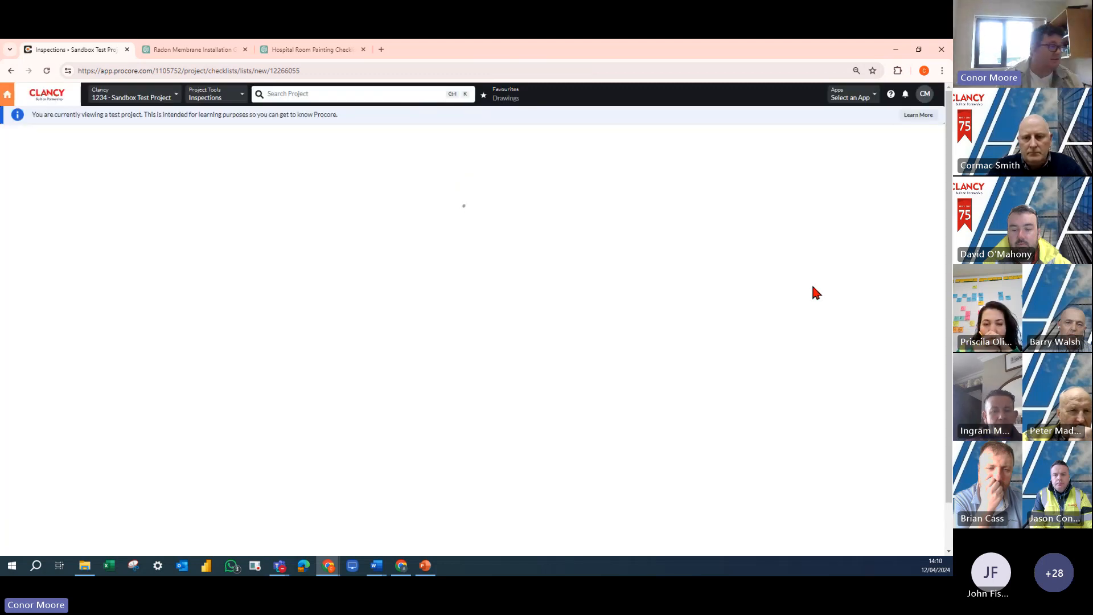
- Leave the new inspection form and open the project's inspection schedules
{"action": "left_click", "coordinate": [27, 138]}
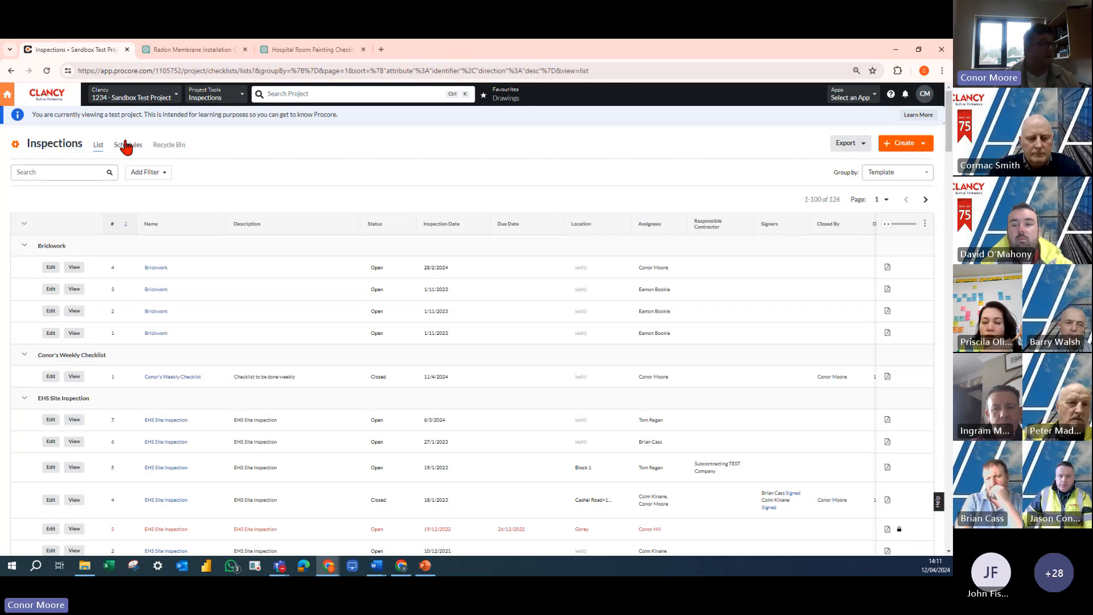
{"action": "left_click", "coordinate": [126, 146]}
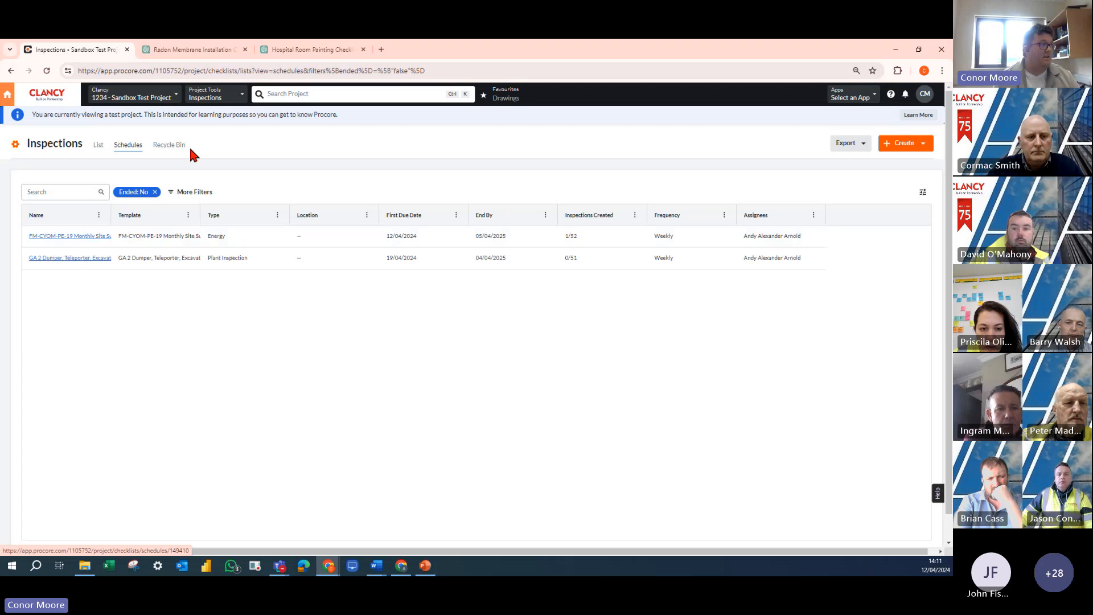
- Switch to Gmail, view the "Inspection Created and Assigned to You" email and its inspection details, and return to the inspection schedules
{"action": "left_click", "coordinate": [401, 565]}
{"action": "left_click_drag", "start_coordinate": [438, 179], "coordinate": [342, 39]}
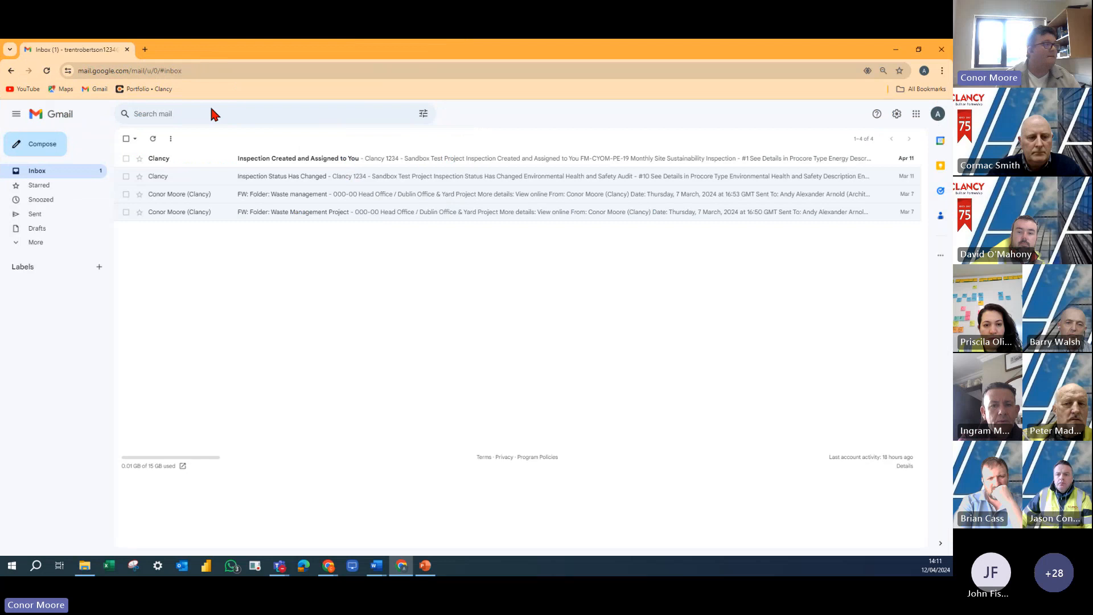
{"action": "left_click", "coordinate": [160, 165]}
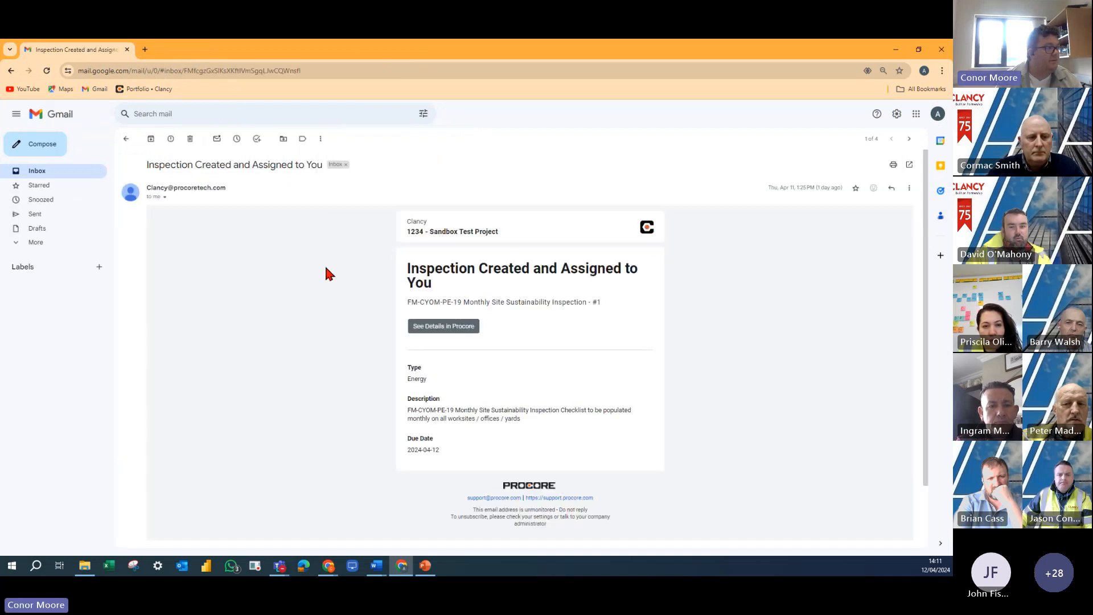
{"action": "left_click", "coordinate": [445, 325]}
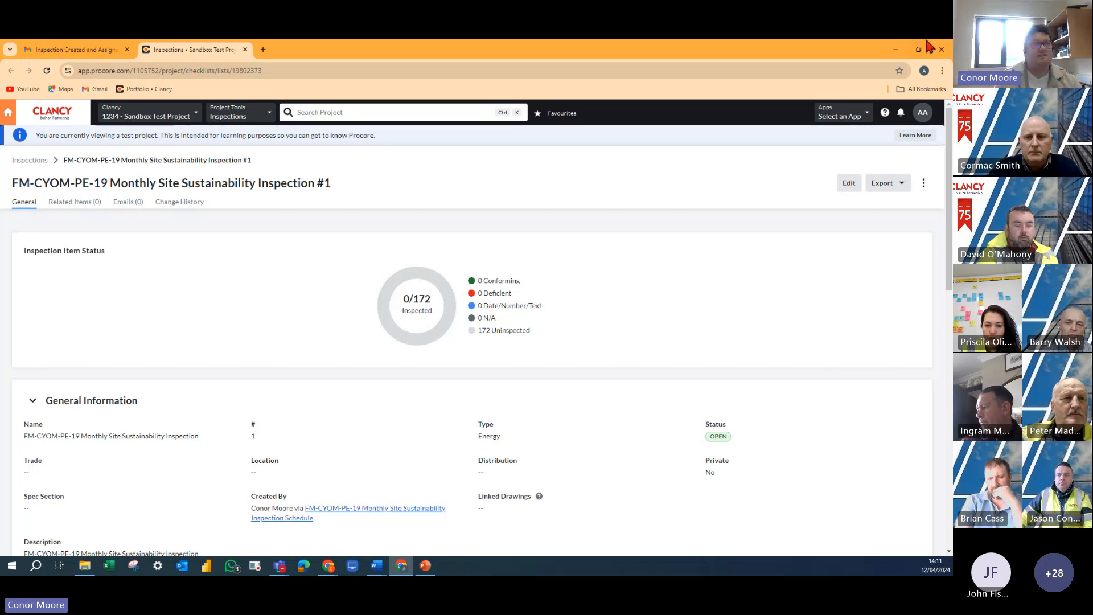
{"action": "left_click", "coordinate": [896, 50]}
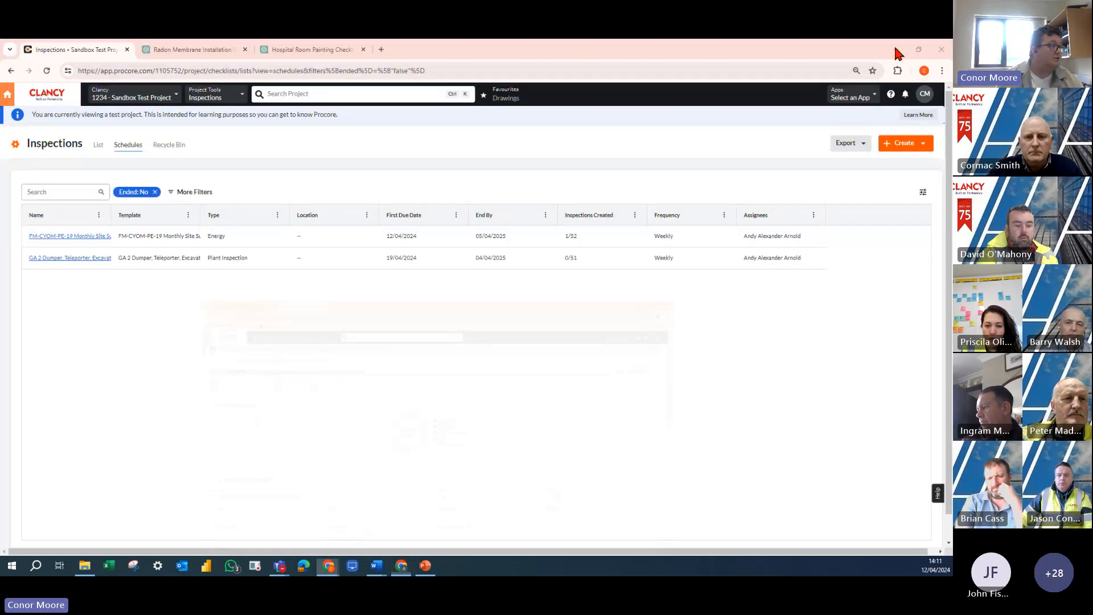
- Start a new inspection schedule from the GA 2 Dumper, Teleporter, Excavator Weekly Examination Report template
{"action": "left_click", "coordinate": [906, 148]}
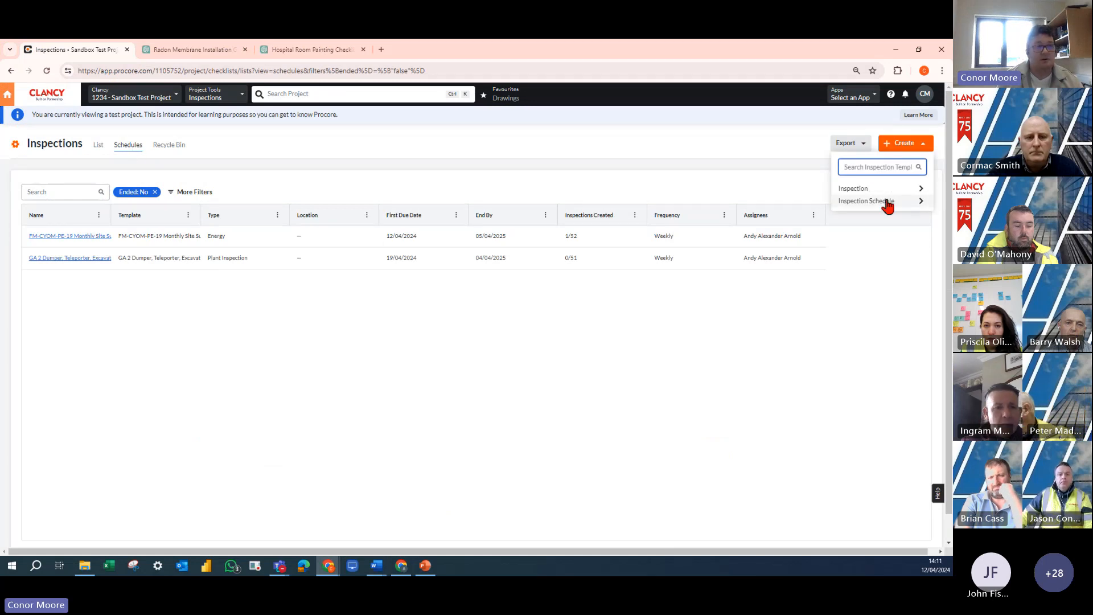
{"action": "left_click", "coordinate": [886, 200]}
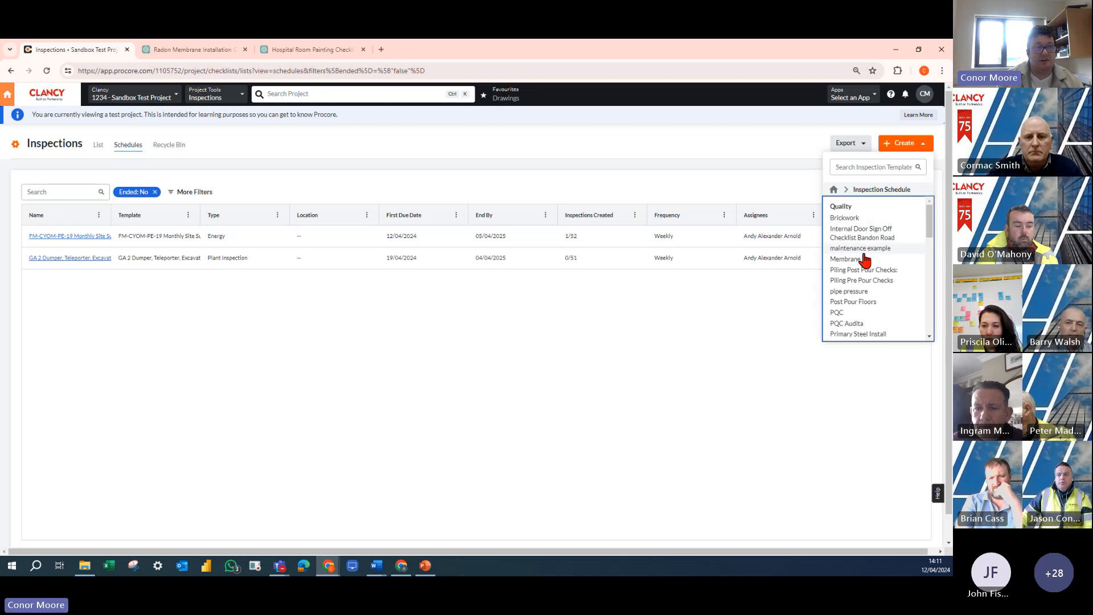
{"action": "scroll", "coordinate": [876, 292], "scroll_direction": "down", "scroll_amount": 5}
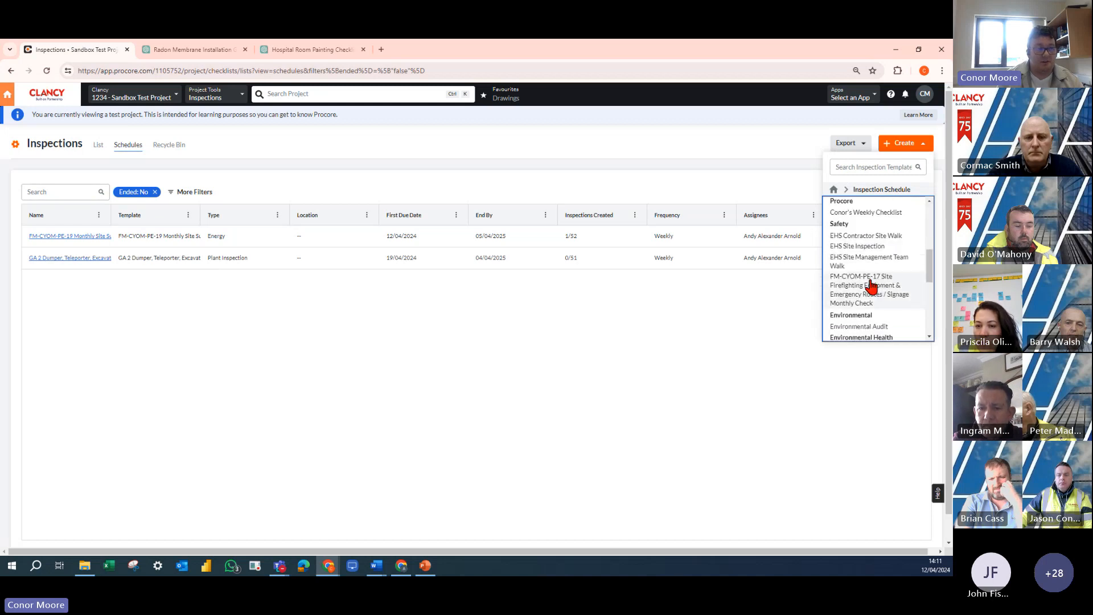
{"action": "scroll", "coordinate": [868, 305], "scroll_direction": "down", "scroll_amount": 2}
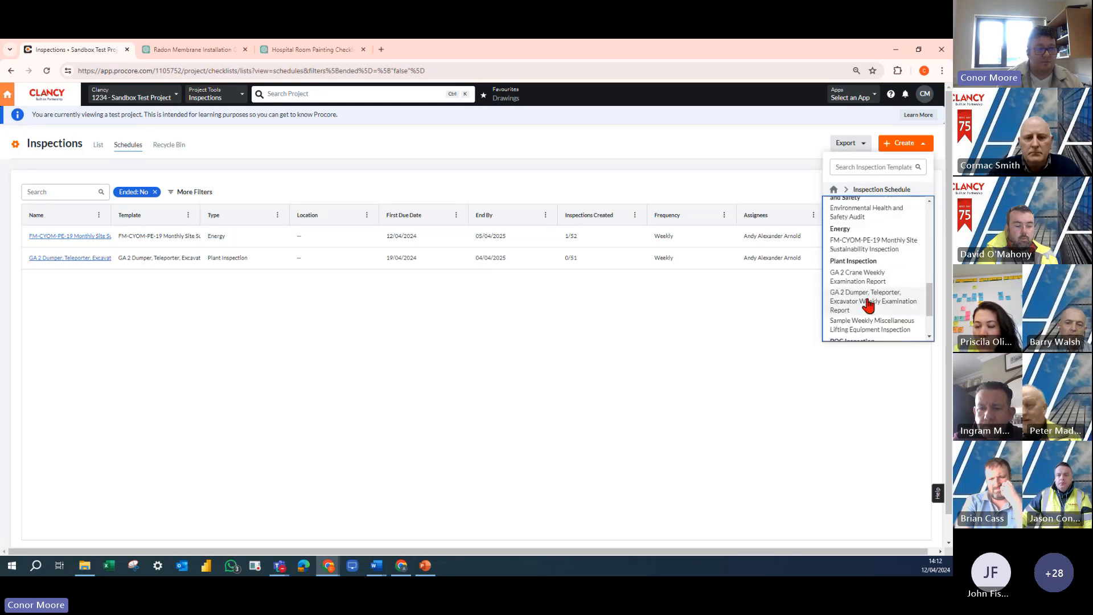
{"action": "left_click", "coordinate": [867, 282]}
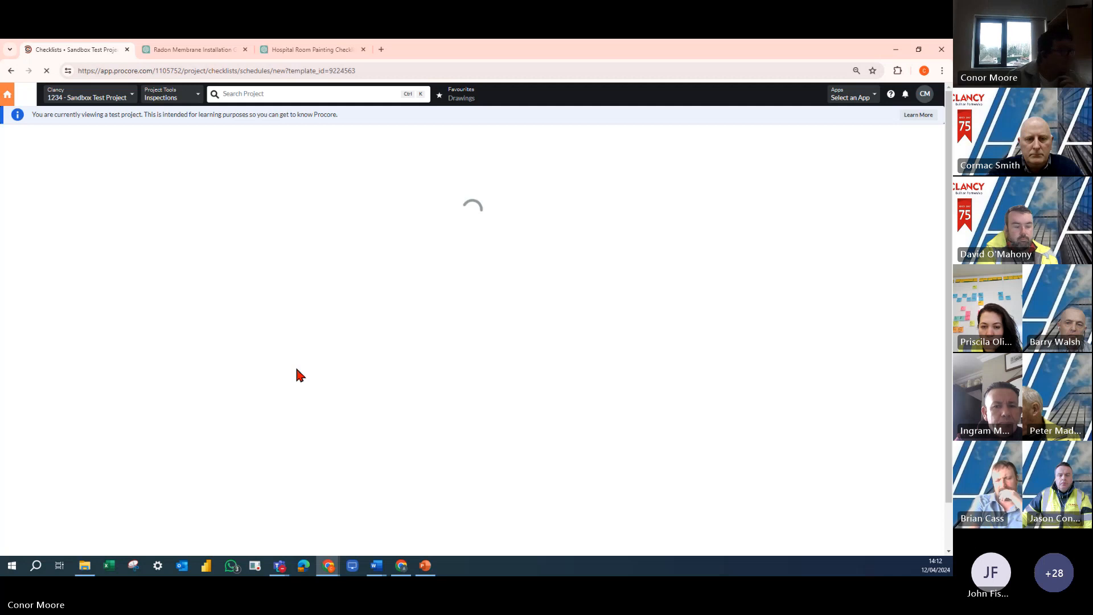
- Set the schedule's first due date to 19/04/2024 and have inspections created 1 day before the due date
{"action": "left_click", "coordinate": [256, 238]}
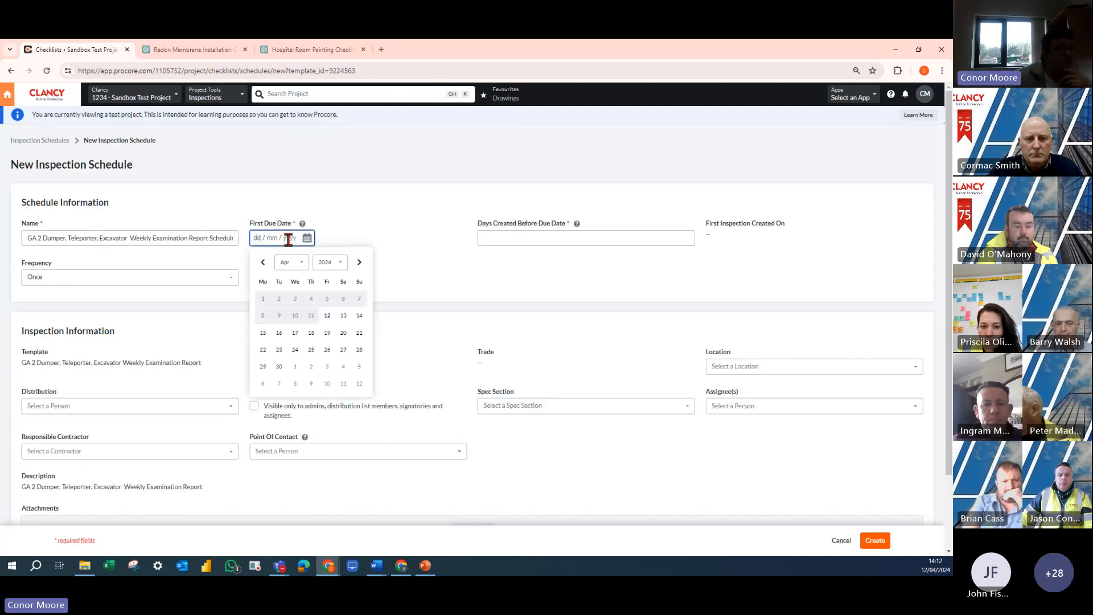
{"action": "left_click", "coordinate": [328, 334]}
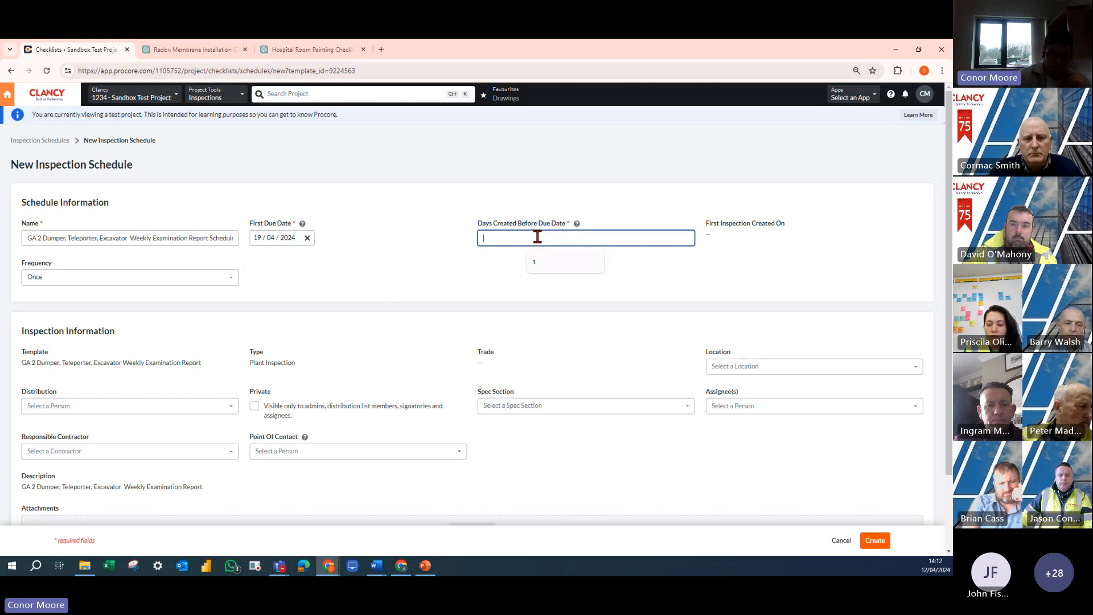
{"action": "type", "text": "1"}
{"action": "left_click", "coordinate": [299, 257]}
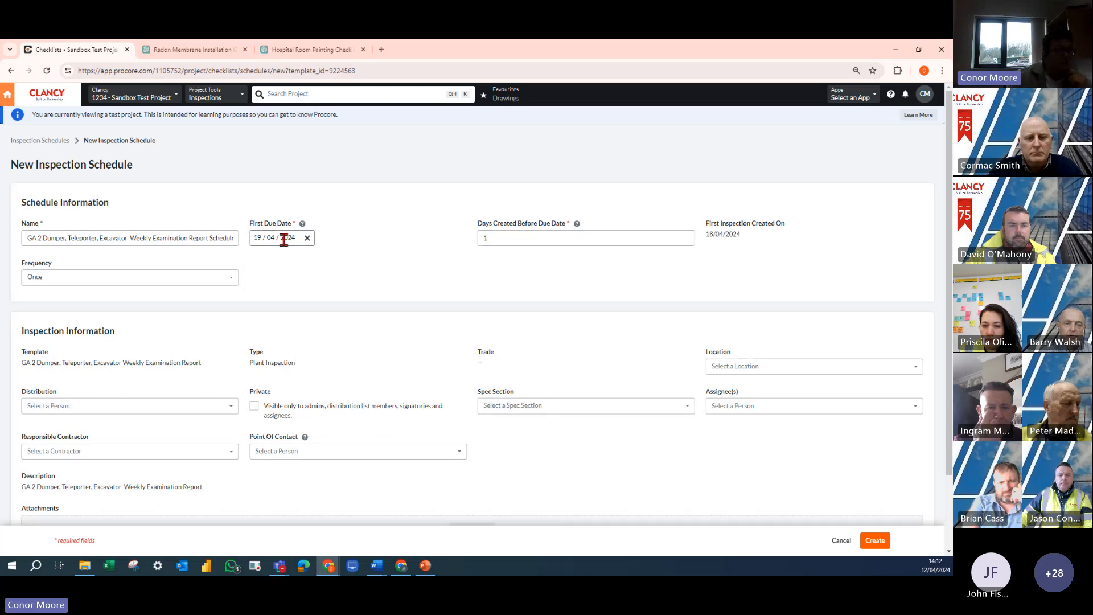
- Set the schedule's frequency to Weekly with an end date of 18/04/2025
{"action": "left_click", "coordinate": [215, 278]}
{"action": "left_click", "coordinate": [95, 320]}
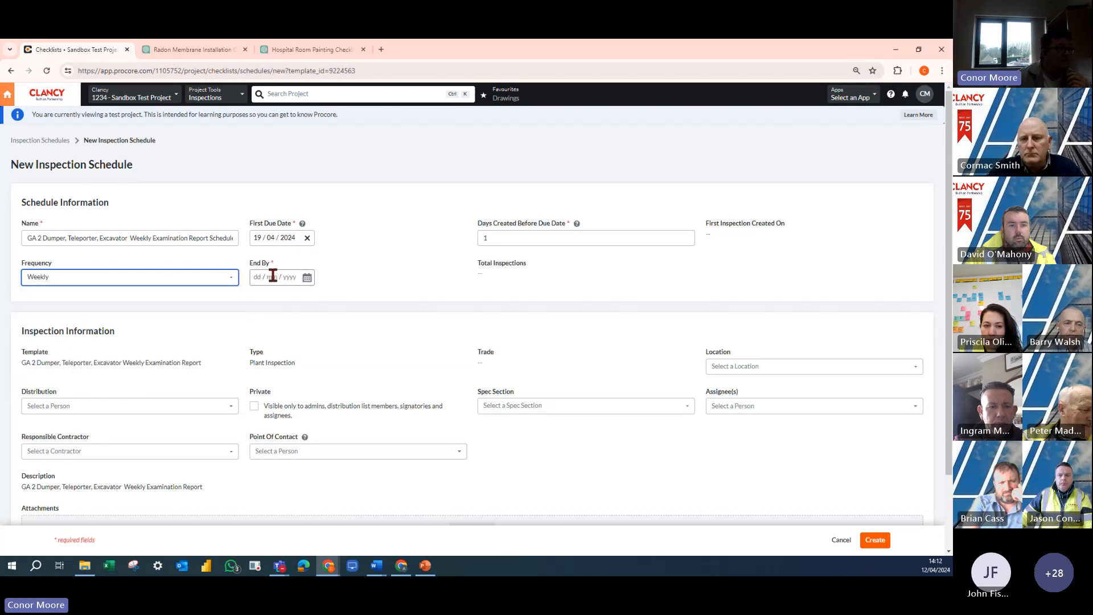
{"action": "left_click", "coordinate": [307, 277]}
{"action": "left_click", "coordinate": [331, 301]}
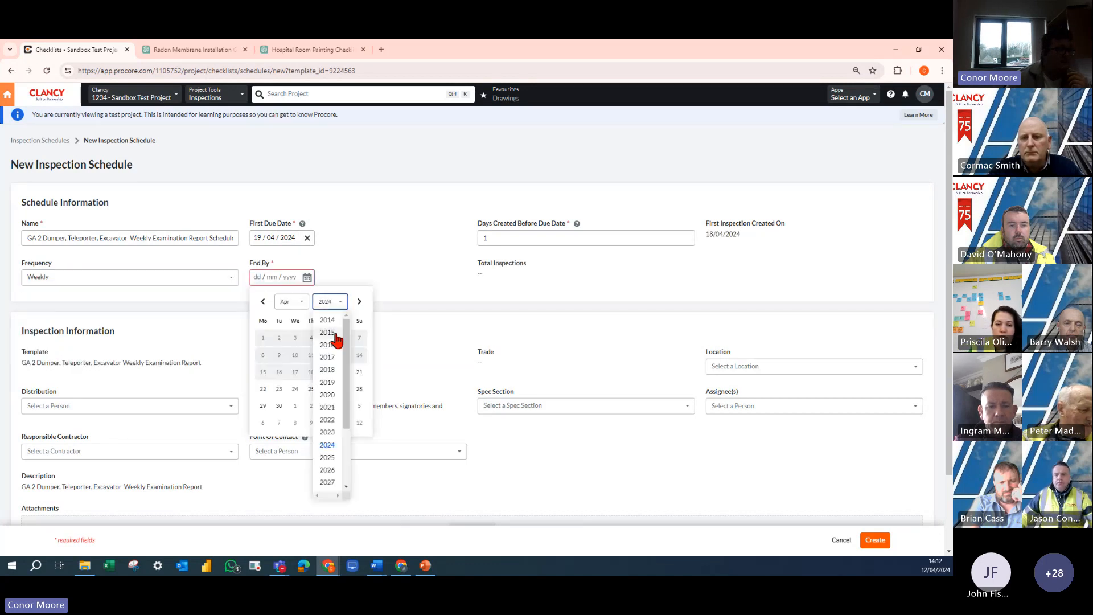
{"action": "left_click", "coordinate": [333, 455]}
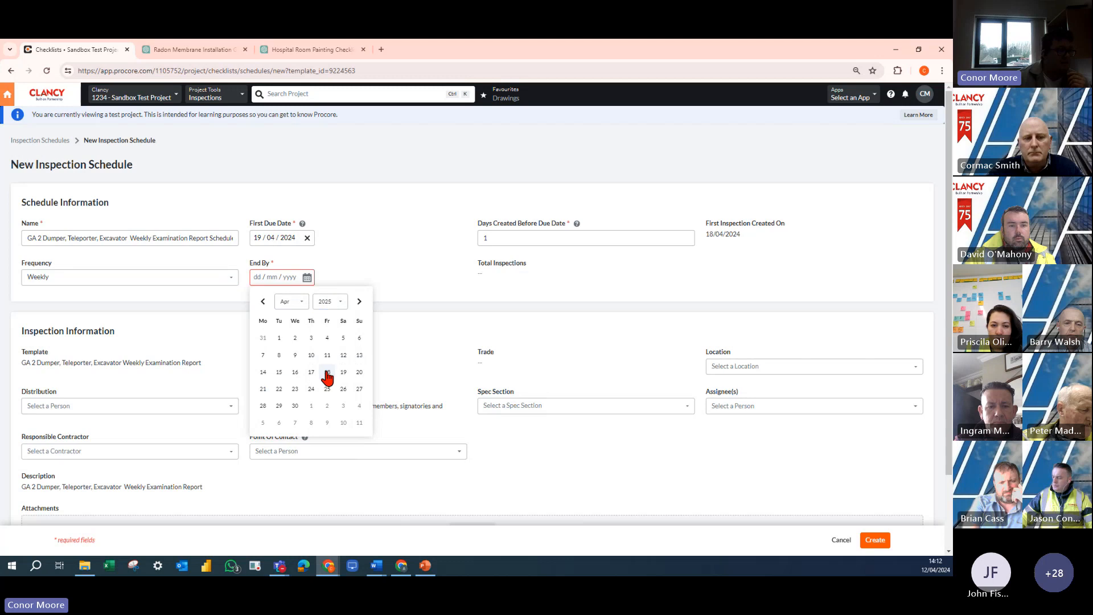
{"action": "left_click", "coordinate": [327, 372]}
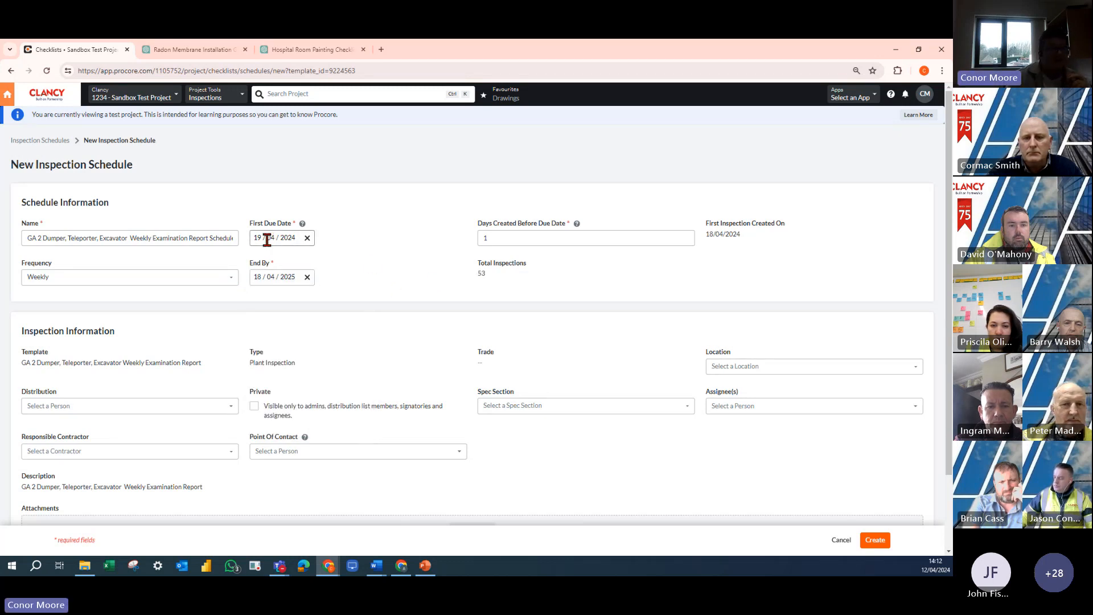
{"action": "left_click", "coordinate": [481, 240]}
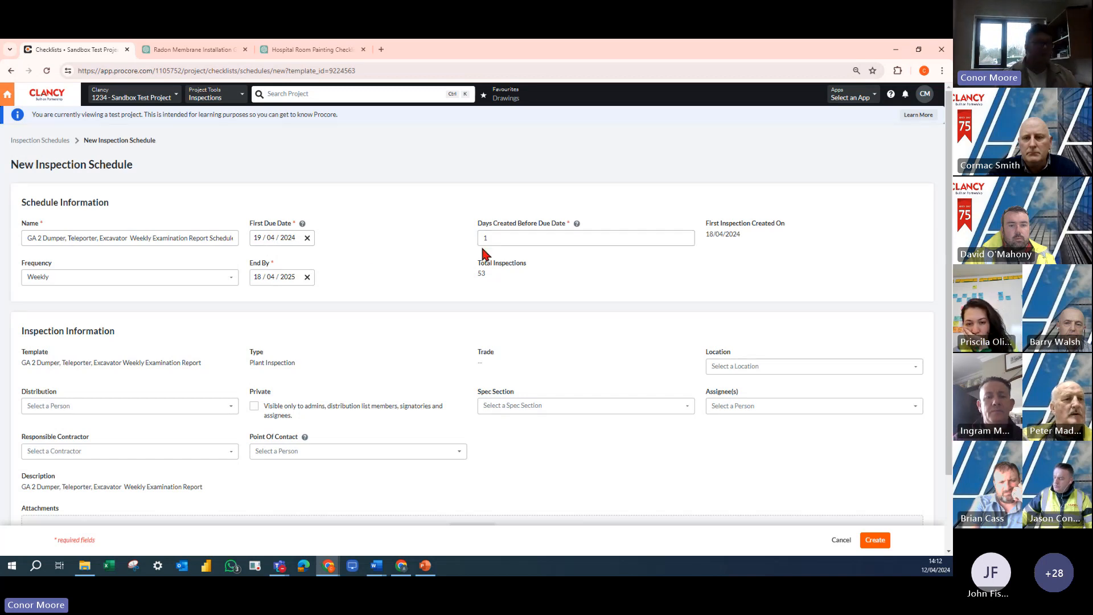
{"action": "left_click_drag", "start_coordinate": [500, 237], "coordinate": [473, 240]}
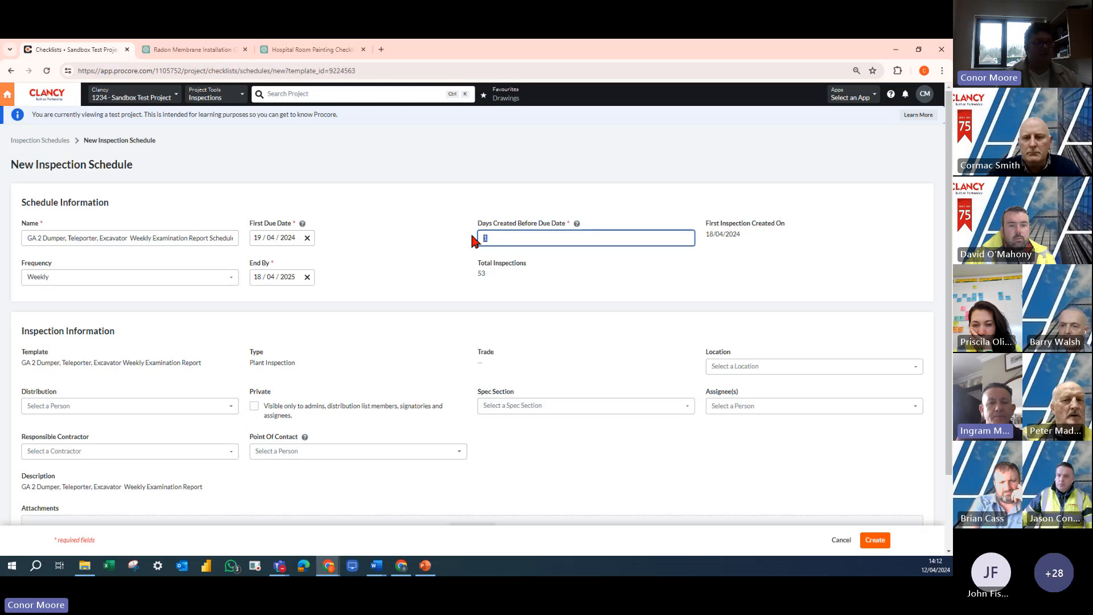
{"action": "left_click", "coordinate": [468, 250]}
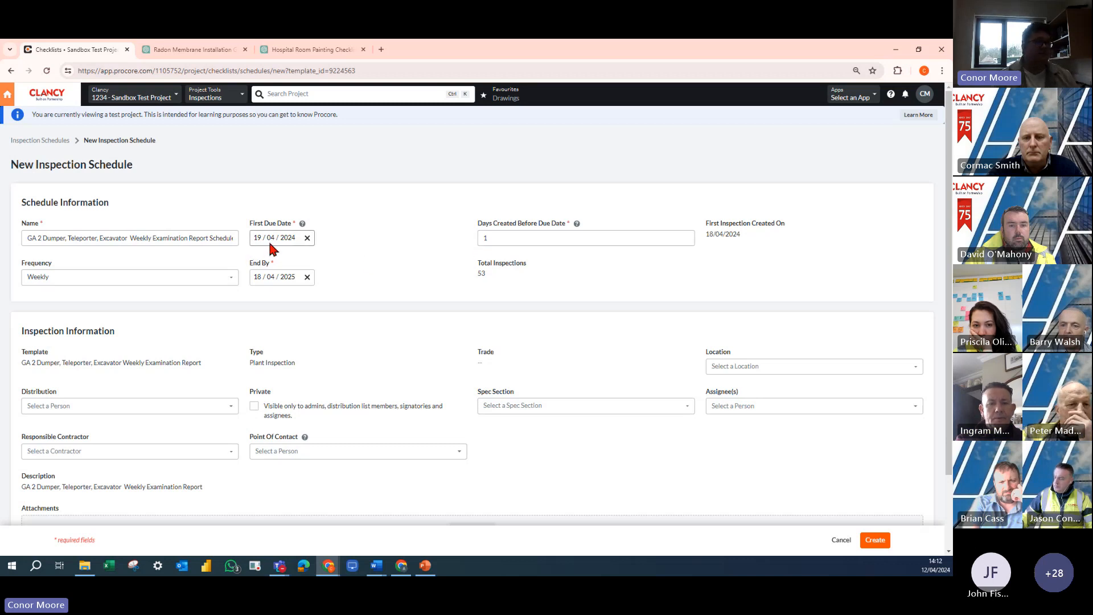
{"action": "left_click", "coordinate": [495, 244]}
{"action": "double_click", "coordinate": [495, 242]}
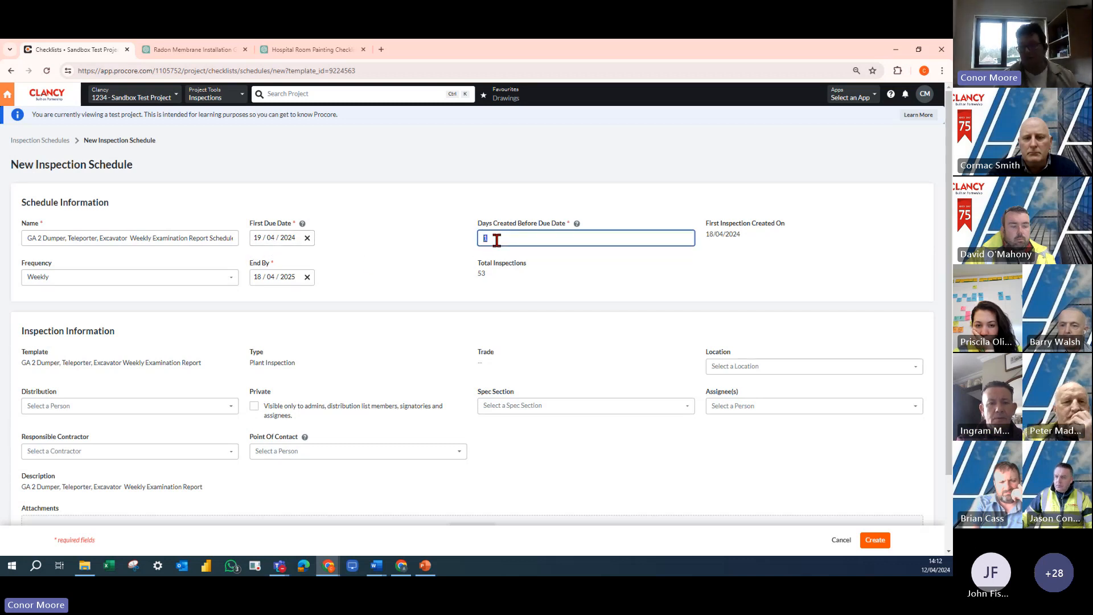
{"action": "left_click", "coordinate": [464, 268]}
- Assign the scheduled inspection to a person from Architect TEST Company and add a Clancy employee to its distribution
{"action": "left_click", "coordinate": [757, 405]}
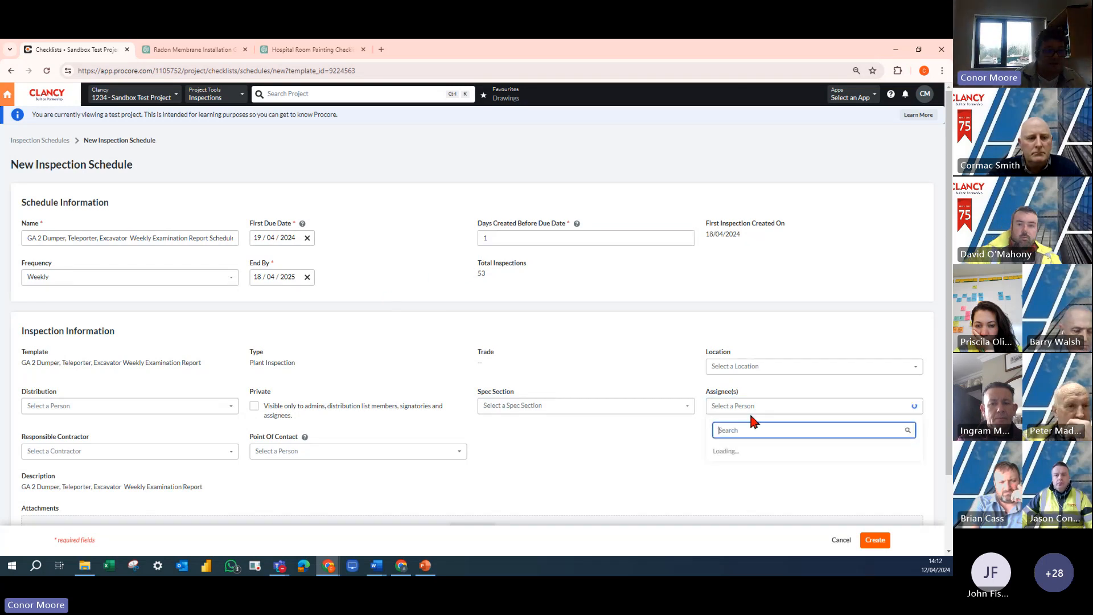
{"action": "left_click", "coordinate": [753, 456]}
{"action": "left_click", "coordinate": [637, 445]}
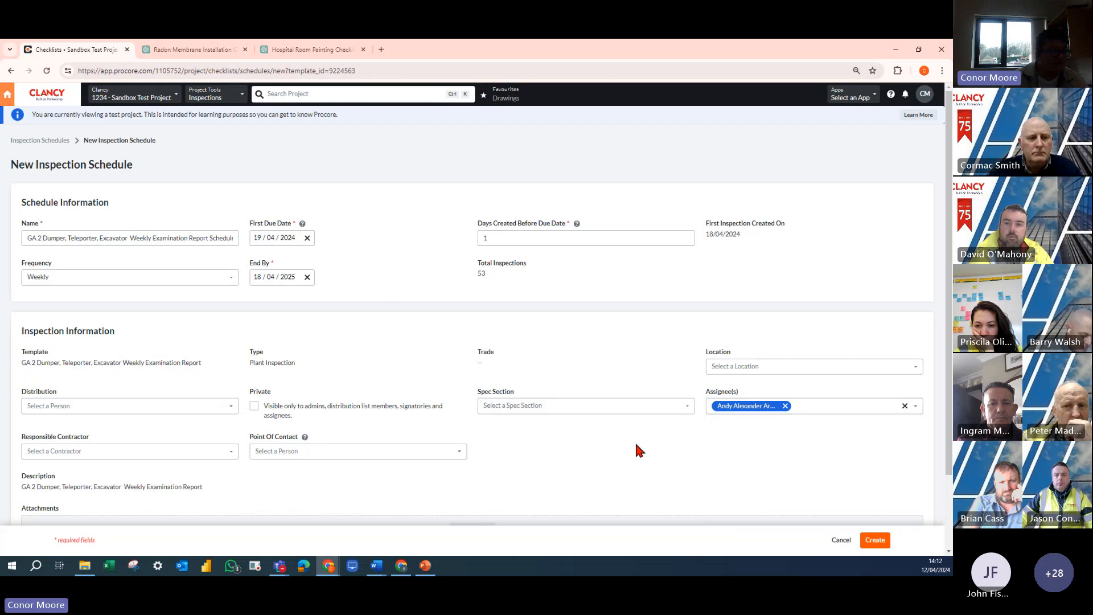
{"action": "left_click", "coordinate": [178, 407]}
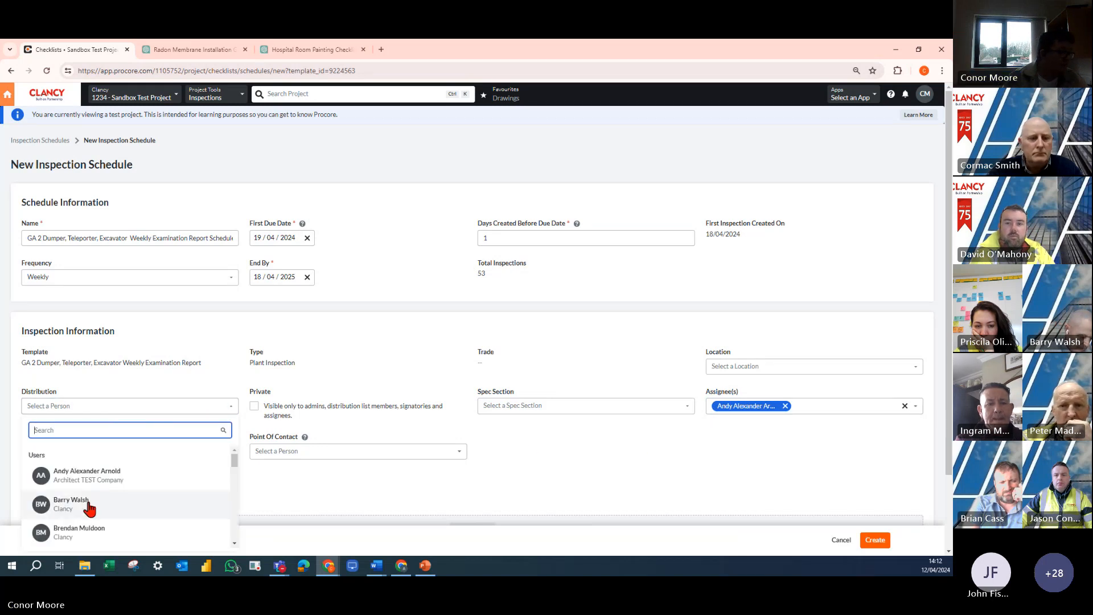
{"action": "left_click", "coordinate": [88, 503]}
{"action": "left_click", "coordinate": [489, 455]}
- Try to create the inspection schedule under its default name and go back to the schedules list
{"action": "scroll", "coordinate": [444, 439], "scroll_direction": "down", "scroll_amount": 2}
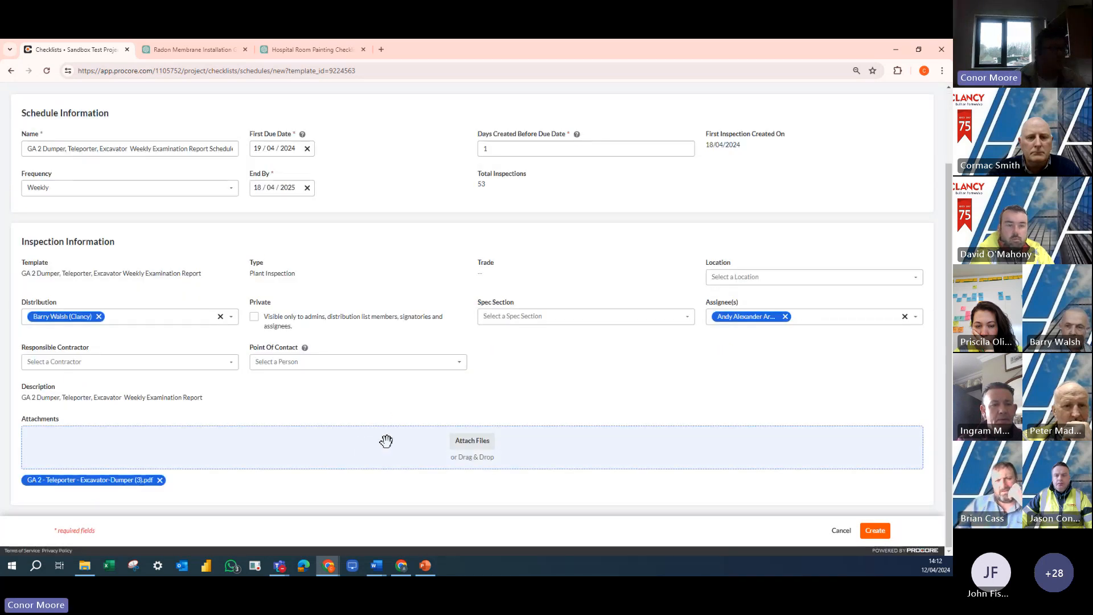
{"action": "left_click", "coordinate": [874, 532]}
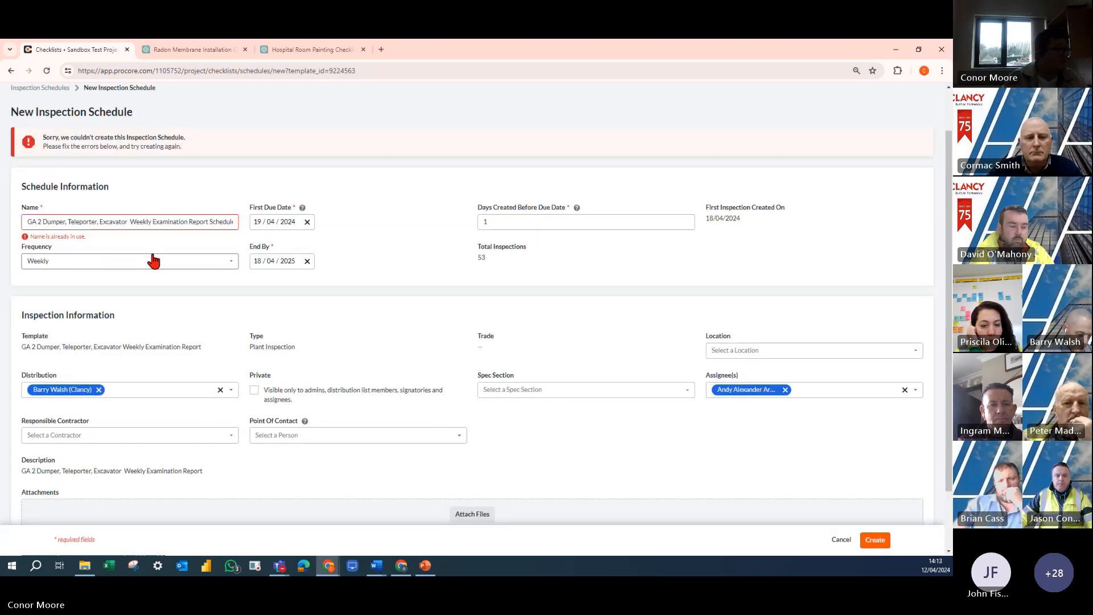
{"action": "double_click", "coordinate": [142, 222]}
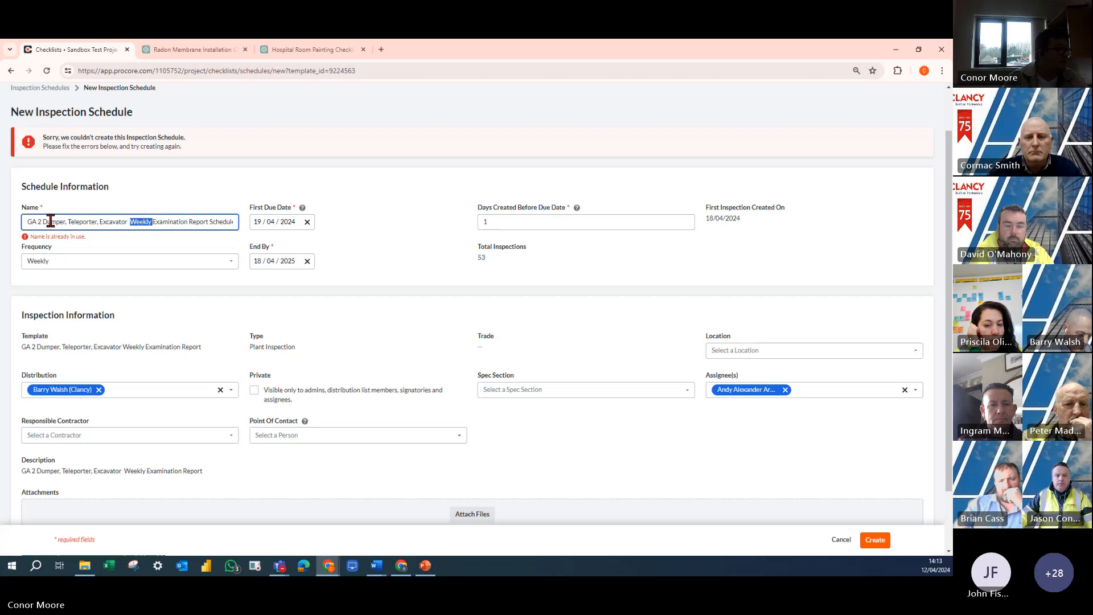
{"action": "left_click", "coordinate": [100, 222]}
{"action": "scroll", "coordinate": [28, 137], "scroll_direction": "up", "scroll_amount": 1}
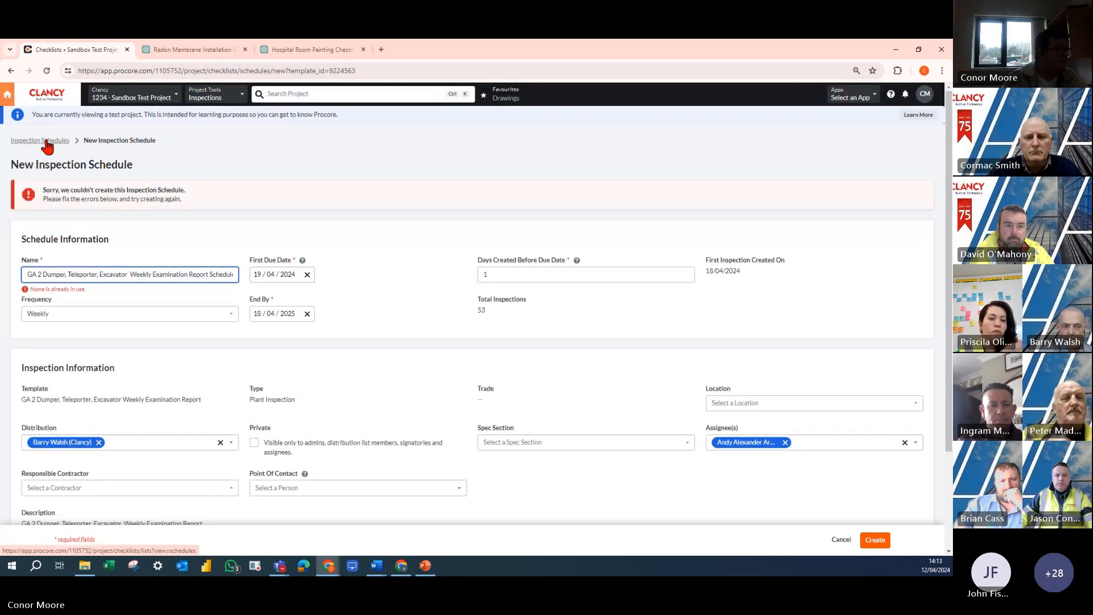
{"action": "left_click", "coordinate": [36, 140]}
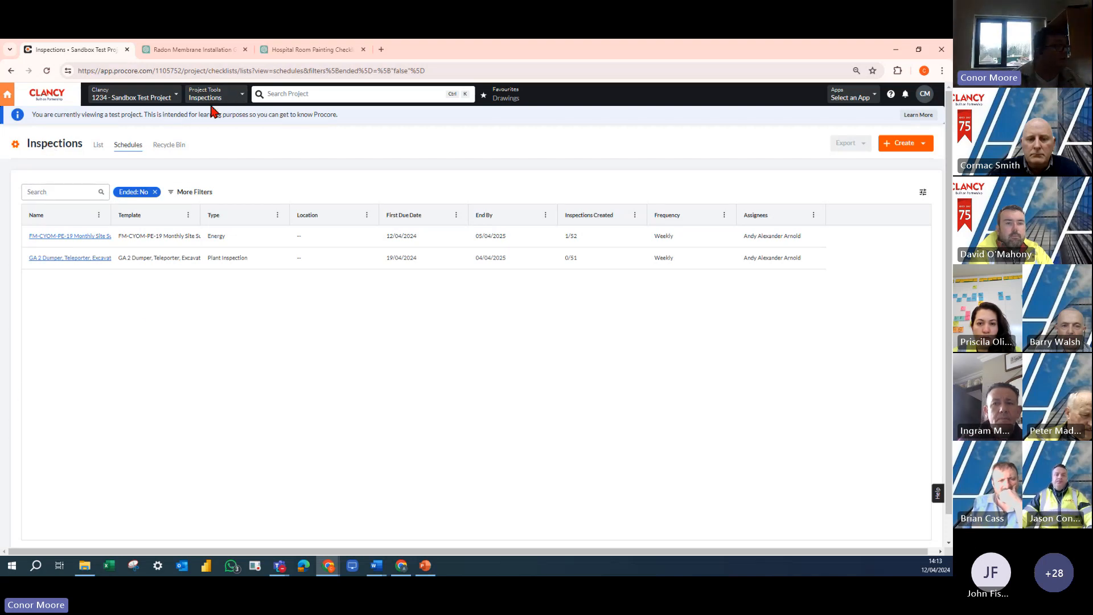
- Open the project's inspections list and review the ChatGPT inspection questions for the Juta GP4 radon membrane before returning to the list
{"action": "left_click", "coordinate": [99, 146]}
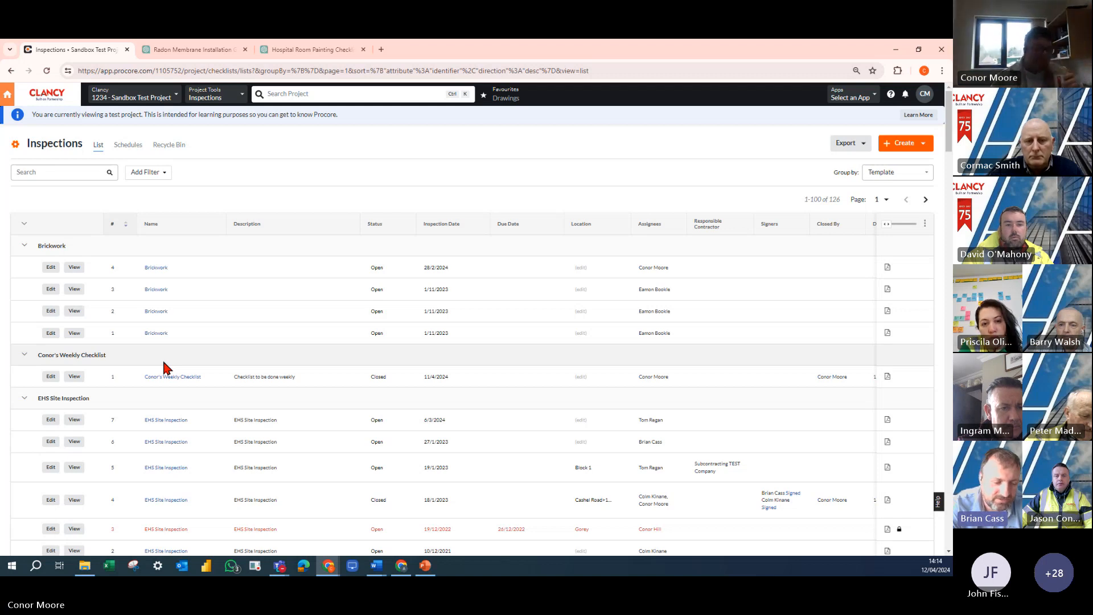
{"action": "left_click", "coordinate": [199, 48]}
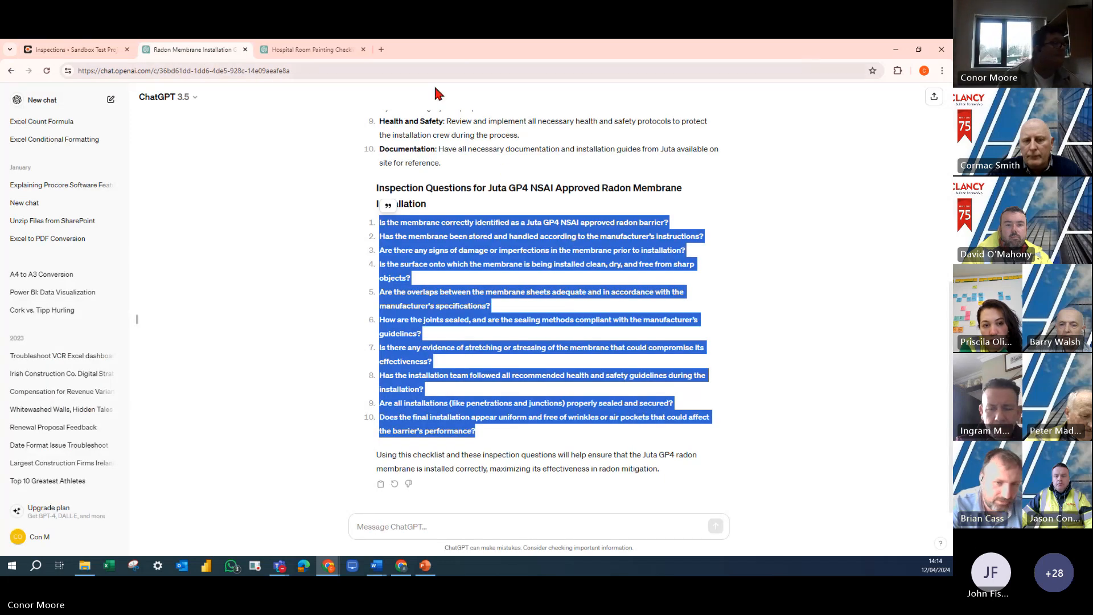
{"action": "left_click", "coordinate": [73, 49]}
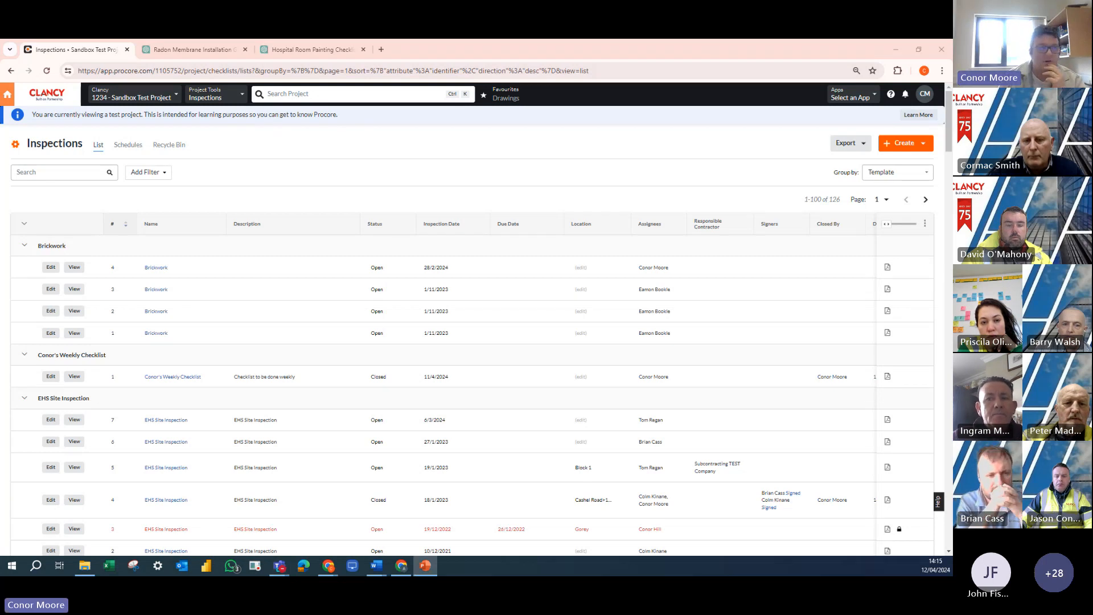
- Switch to the Chat GPT presentation in PowerPoint and view slide 3 about entering an email address for account creation
{"action": "left_click_drag", "start_coordinate": [324, 11], "coordinate": [304, 41]}
{"action": "left_click", "coordinate": [69, 379]}
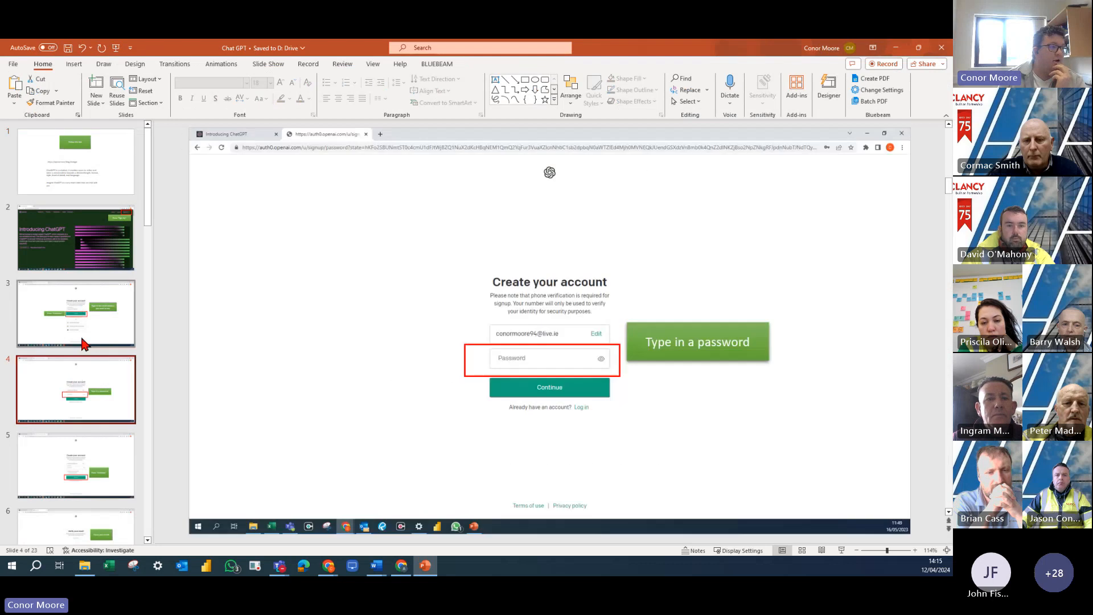
{"action": "left_click", "coordinate": [79, 336]}
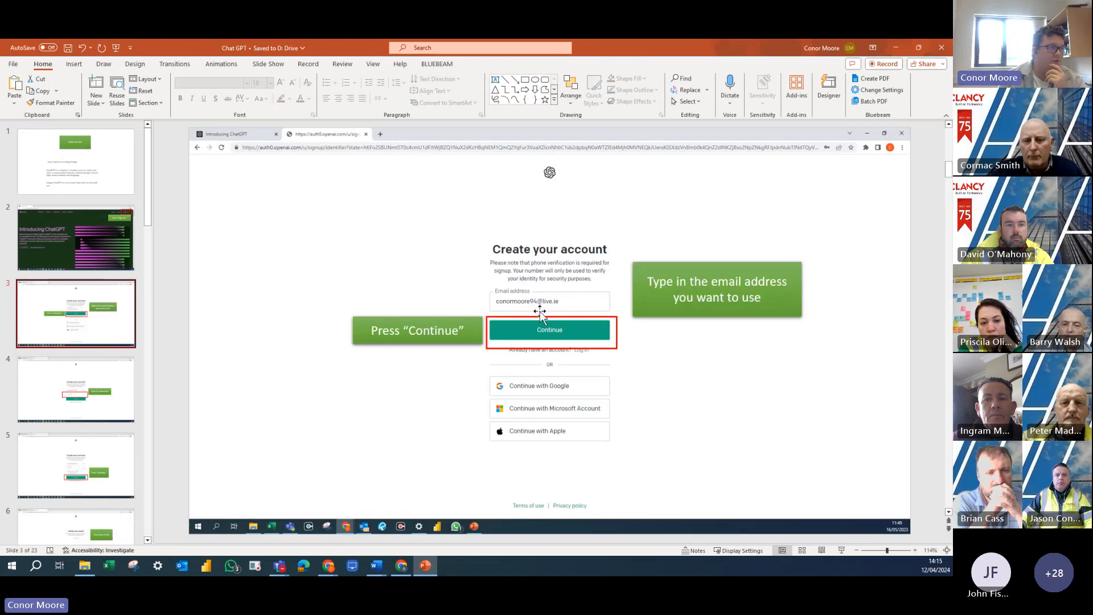